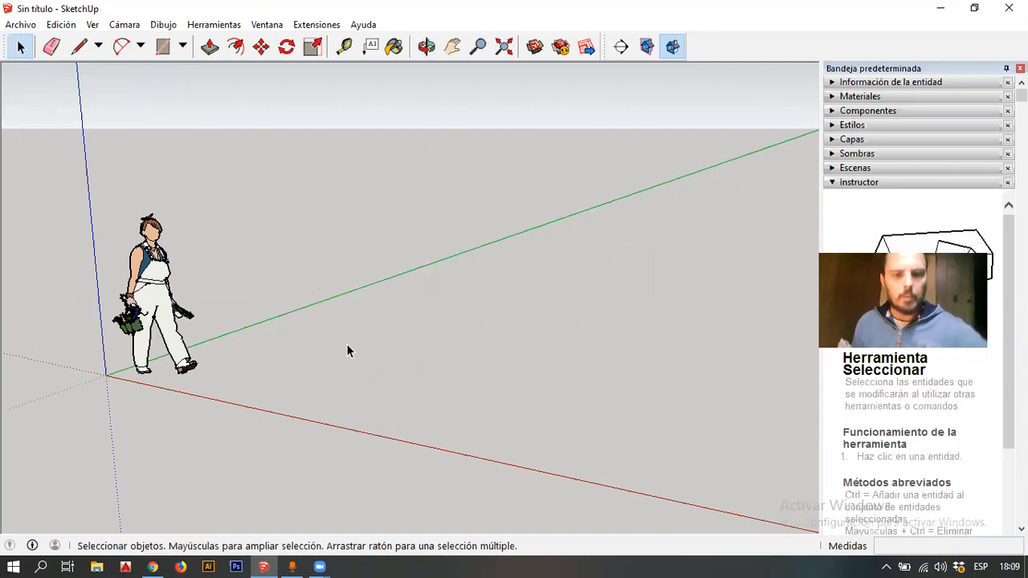
Draw a closed 2 m by 1.5 m rectangle on the ground with the Line tool, its 2 m sides parallel to the red axis
key(l)
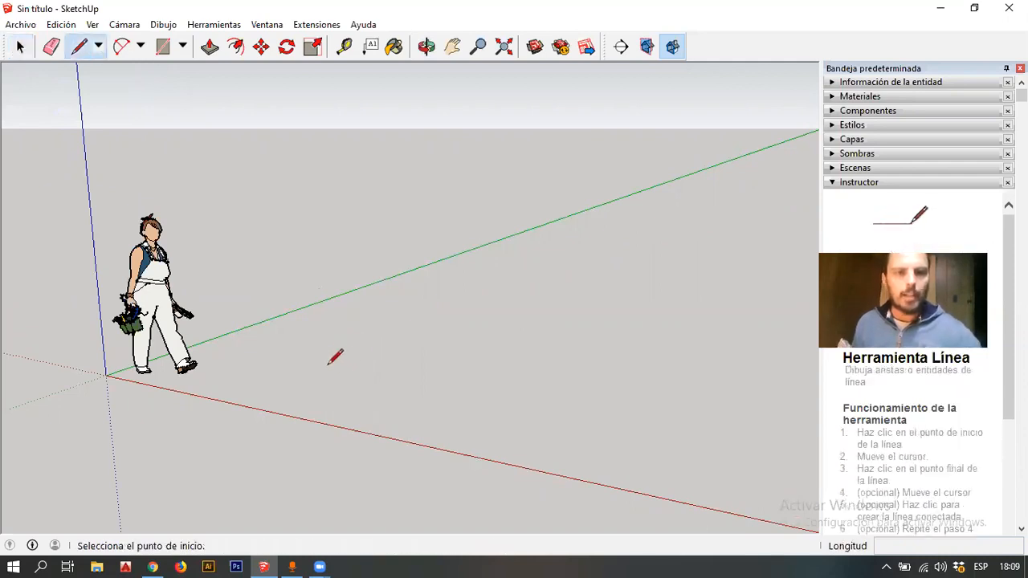
scroll(335, 362, down, 1)
scroll(342, 356, up, 1)
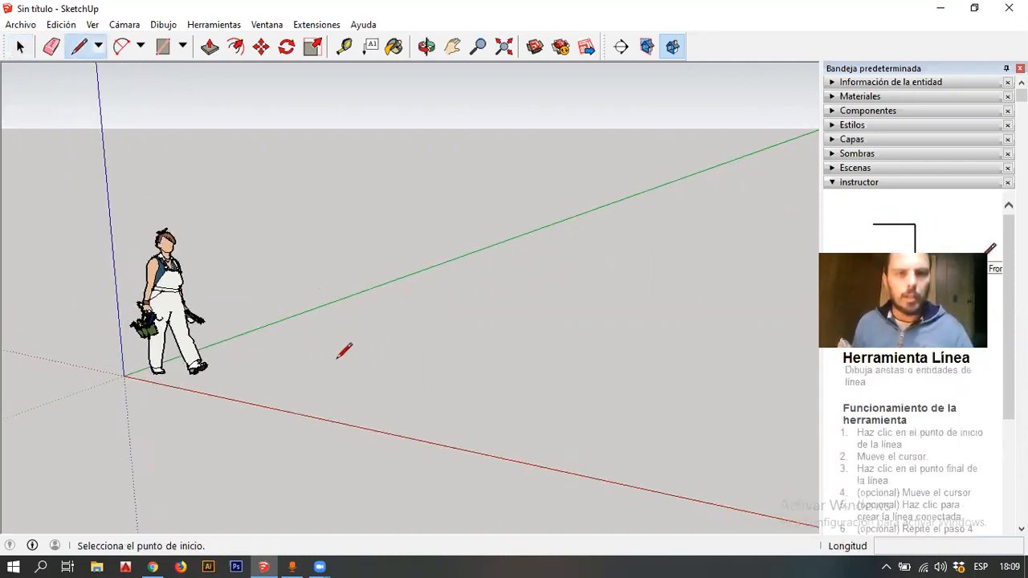
click(354, 362)
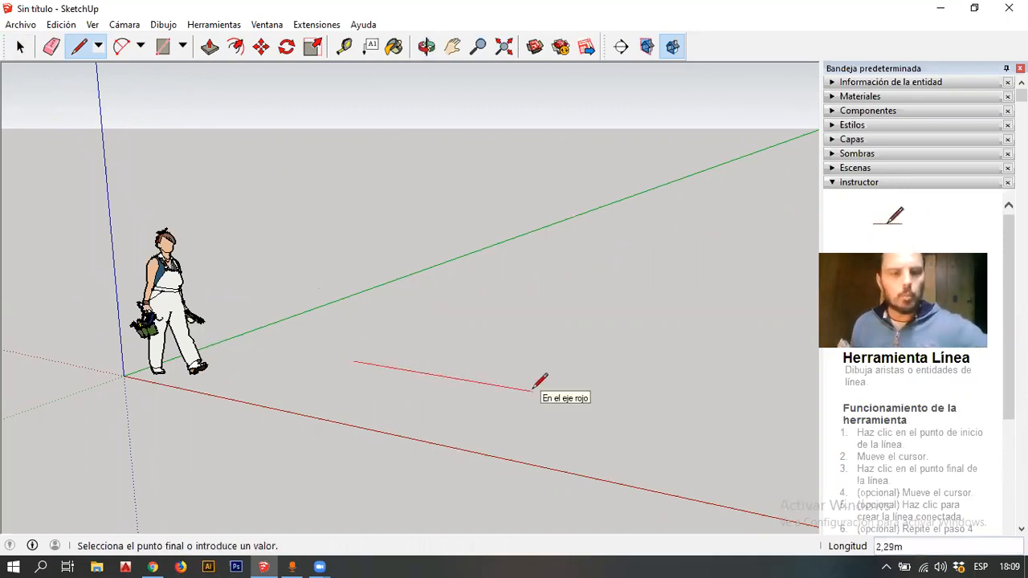
text(2)
key(Return)
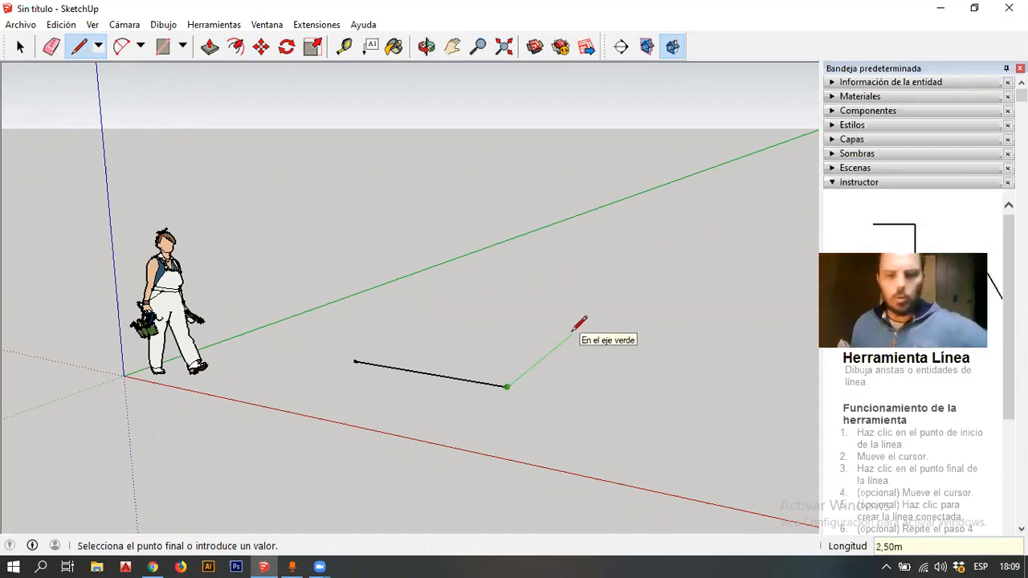
text(1,5)
key(Return)
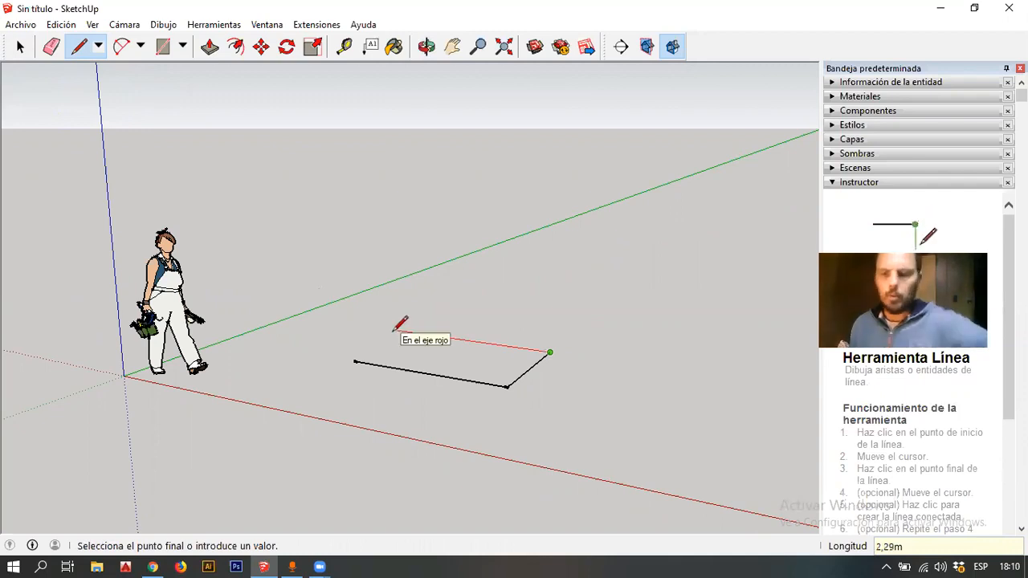
click(356, 360)
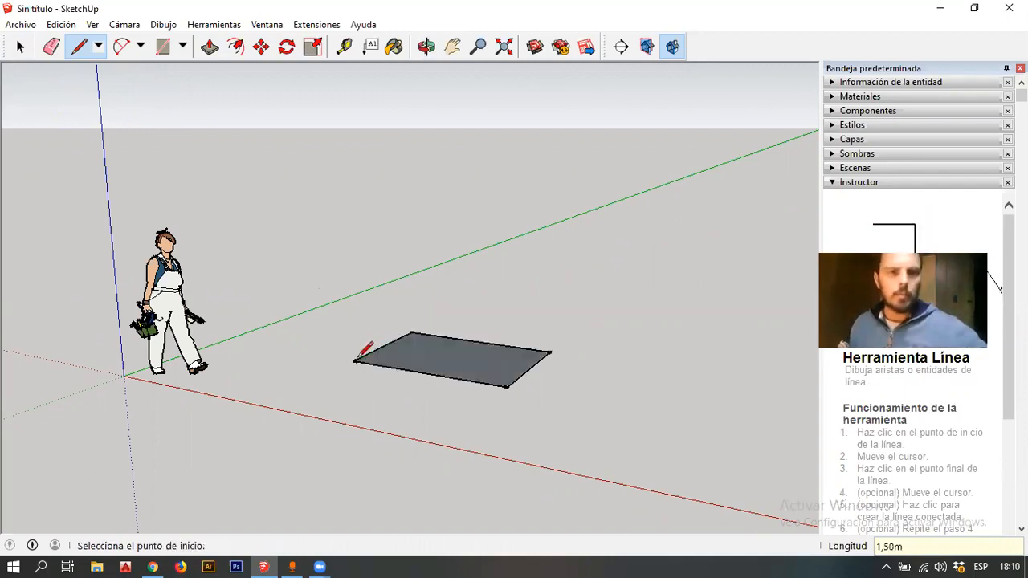
Push/Pull the rectangle upwards by 2 m to form a box
key(p)
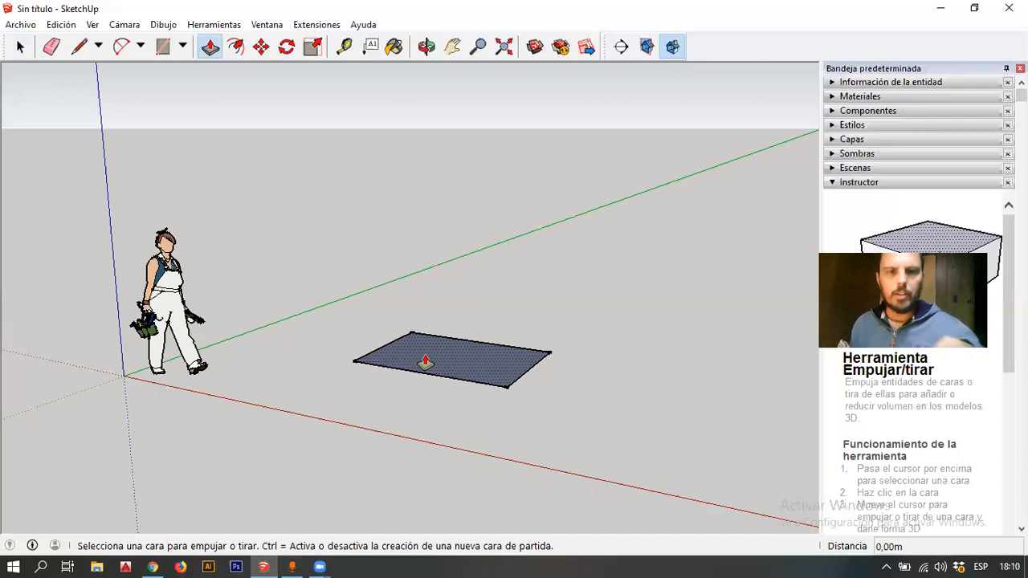
click(425, 362)
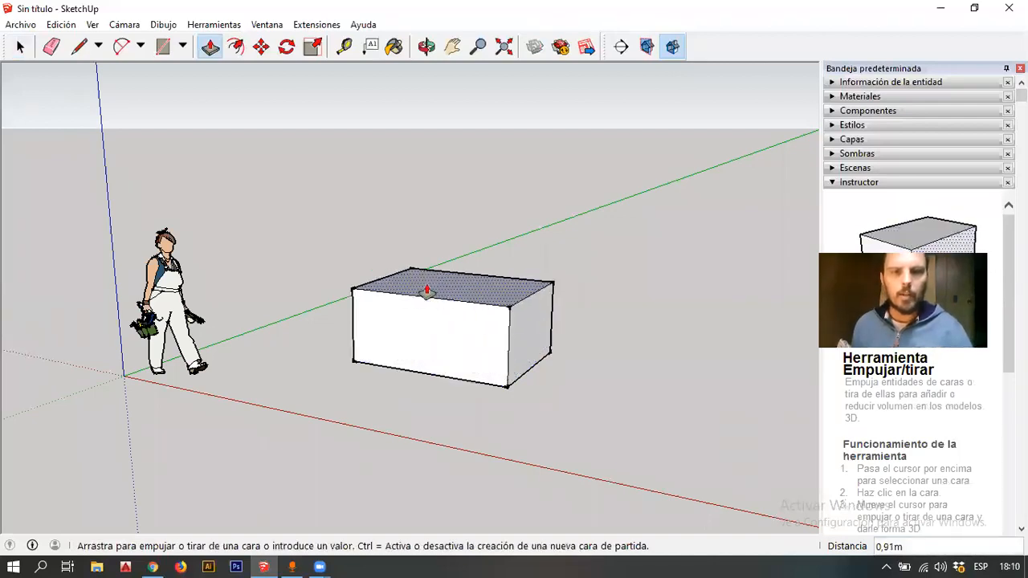
text(2)
key(Return)
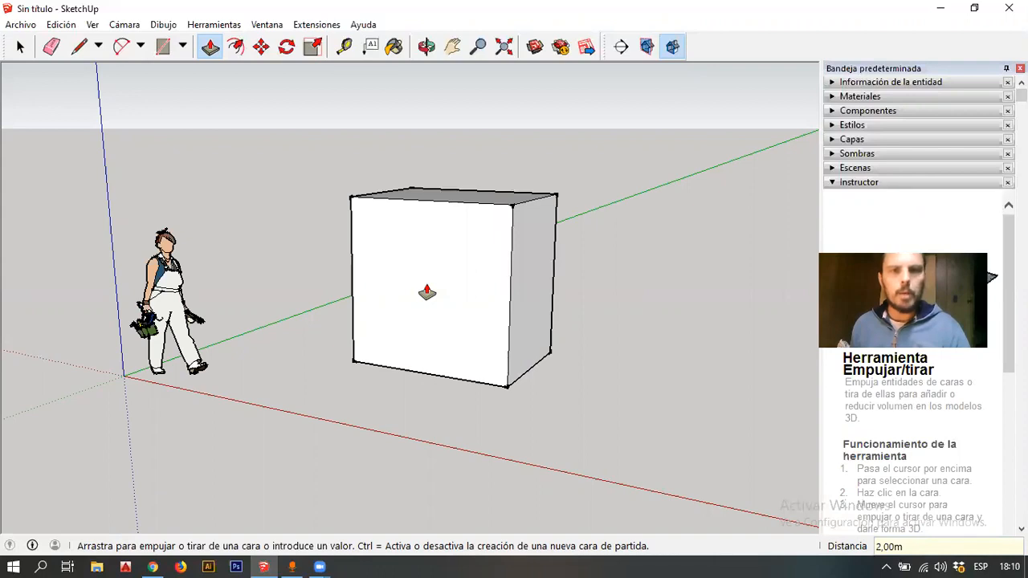
key(space)
Select all connected faces and edges of the box and make them a group
middle_drag(495, 294, 448, 212)
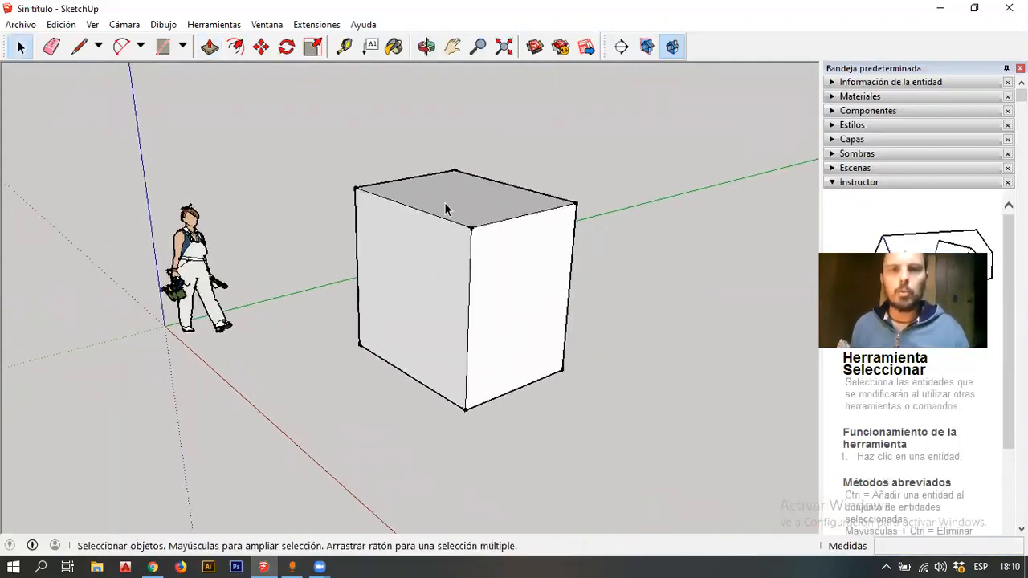
click(446, 209)
triple_click(447, 209)
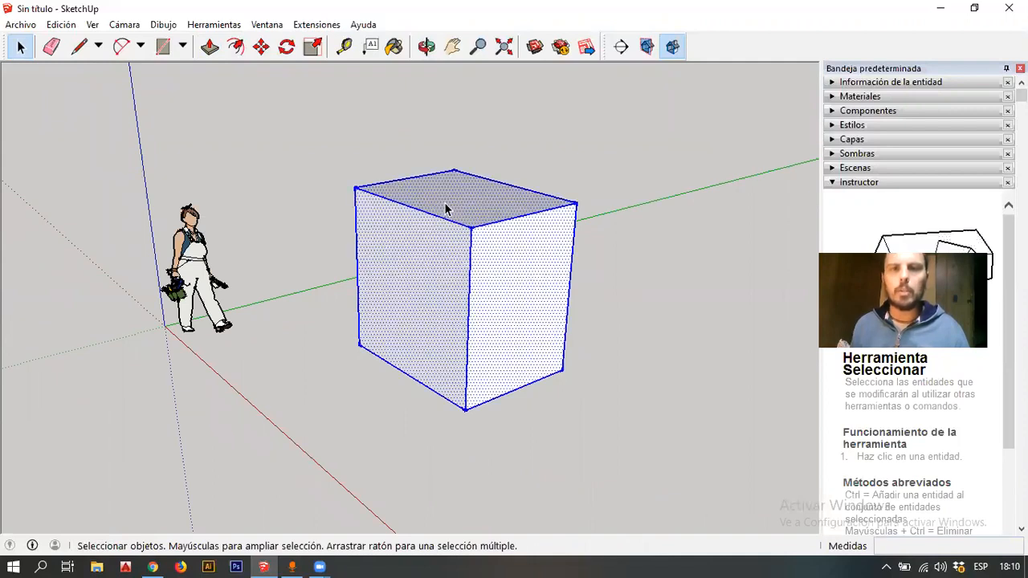
right_click(446, 208)
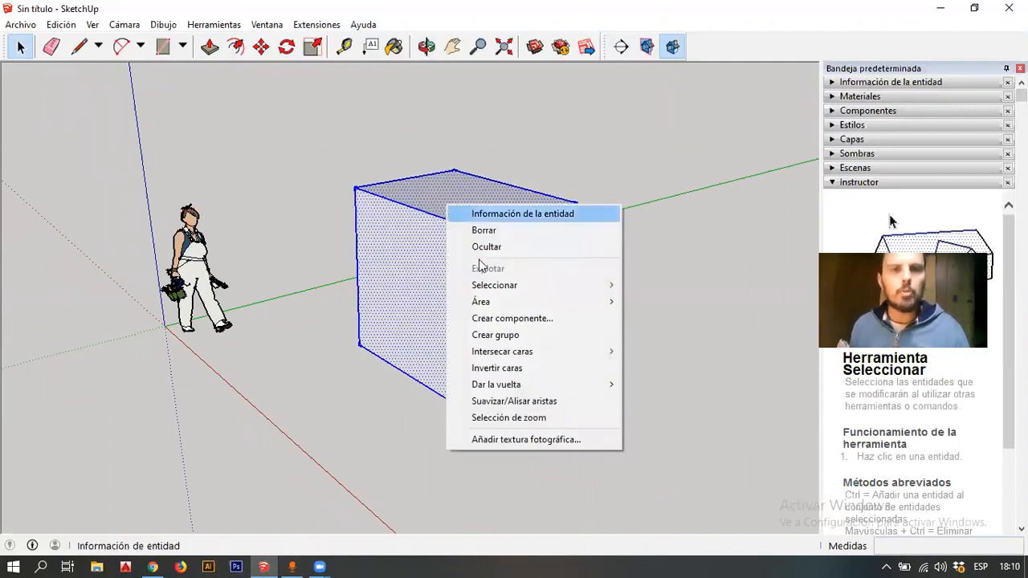
click(492, 339)
Select and deselect the box group several times to check that it behaves as a single object
middle_drag(466, 324, 520, 142)
click(520, 137)
click(467, 268)
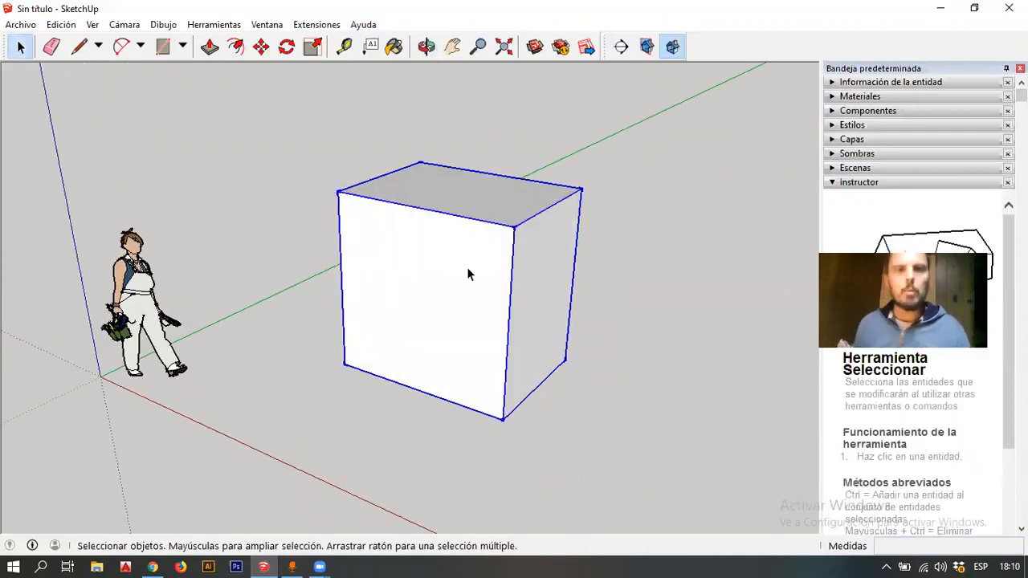
click(695, 314)
click(506, 287)
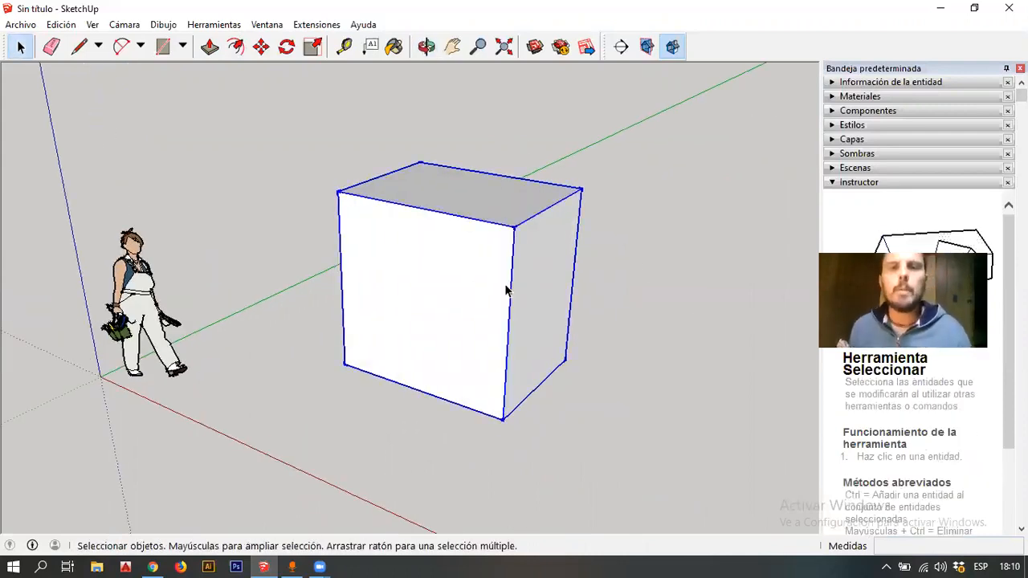
click(661, 274)
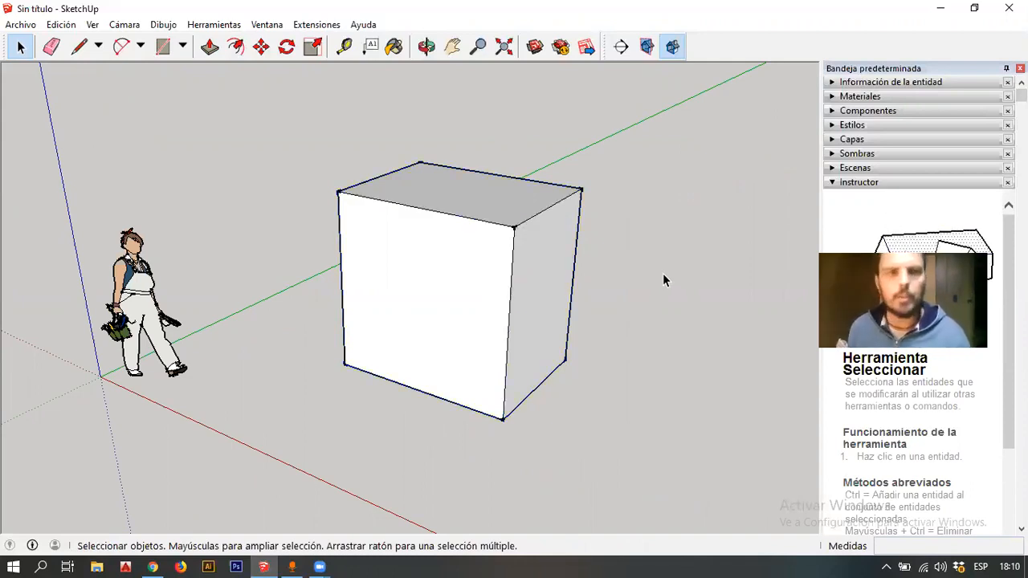
triple_click(509, 321)
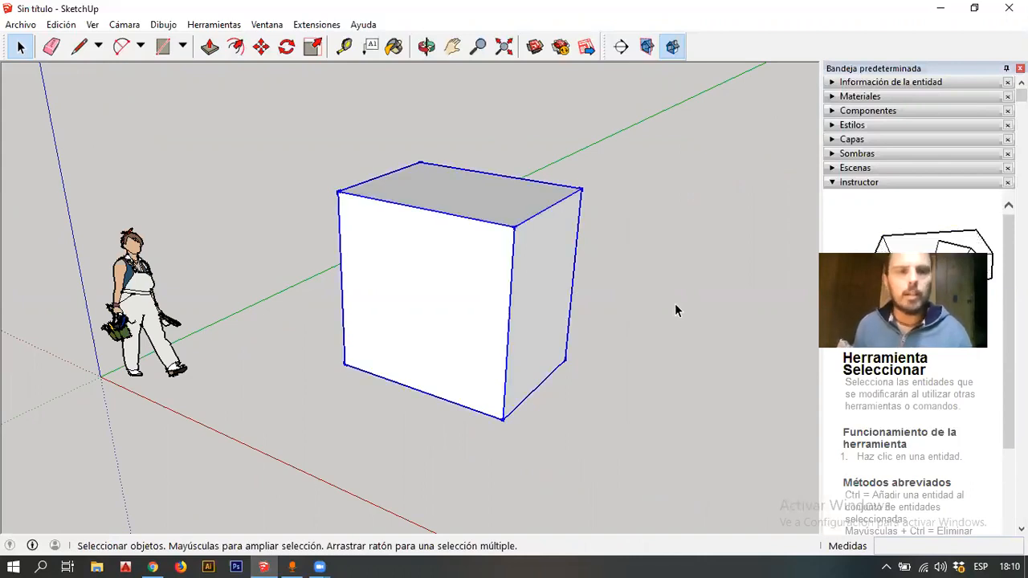
click(392, 418)
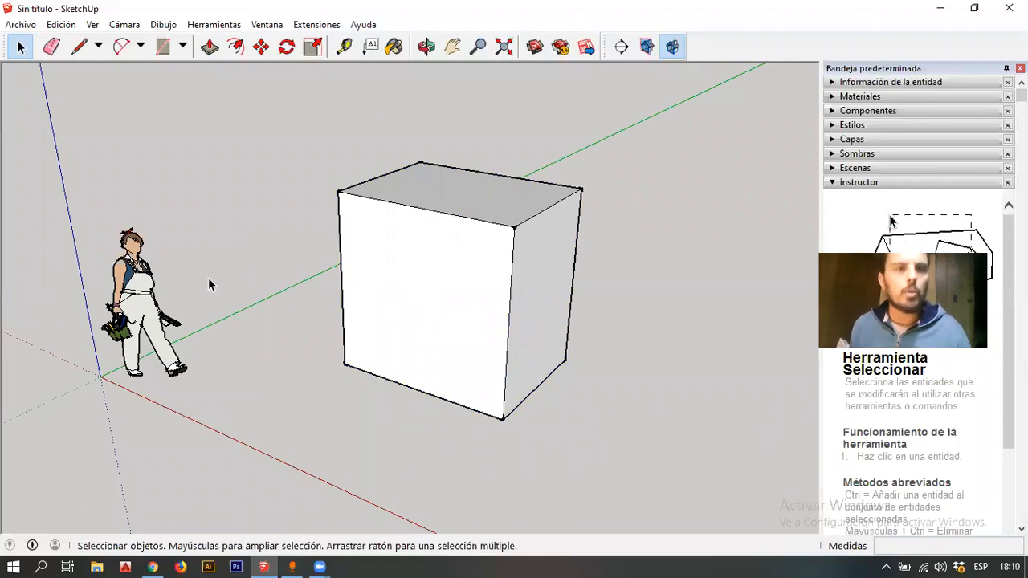
Select and deselect the human scale figure several times to examine how it is selected as one object
click(138, 256)
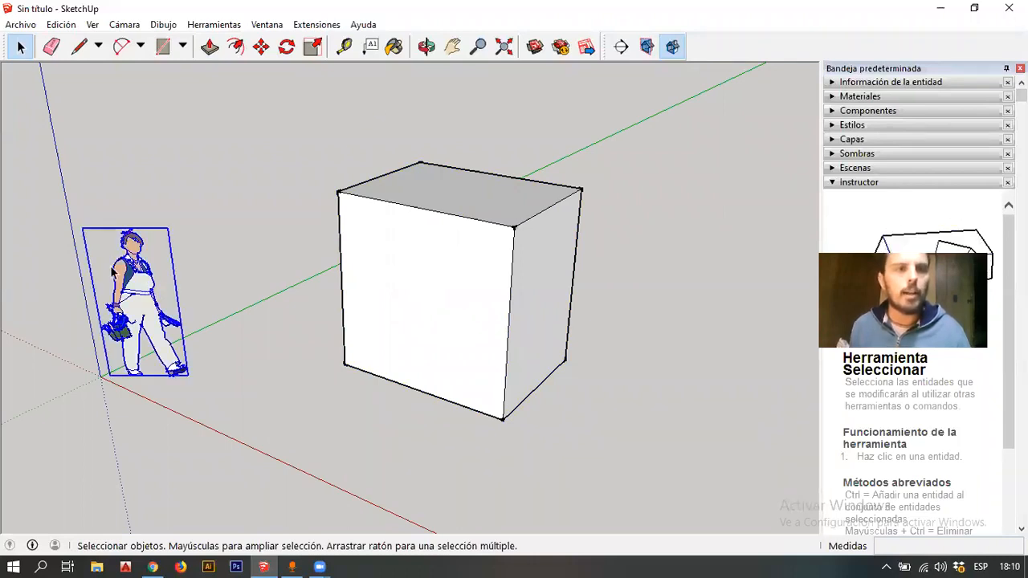
click(188, 260)
click(138, 305)
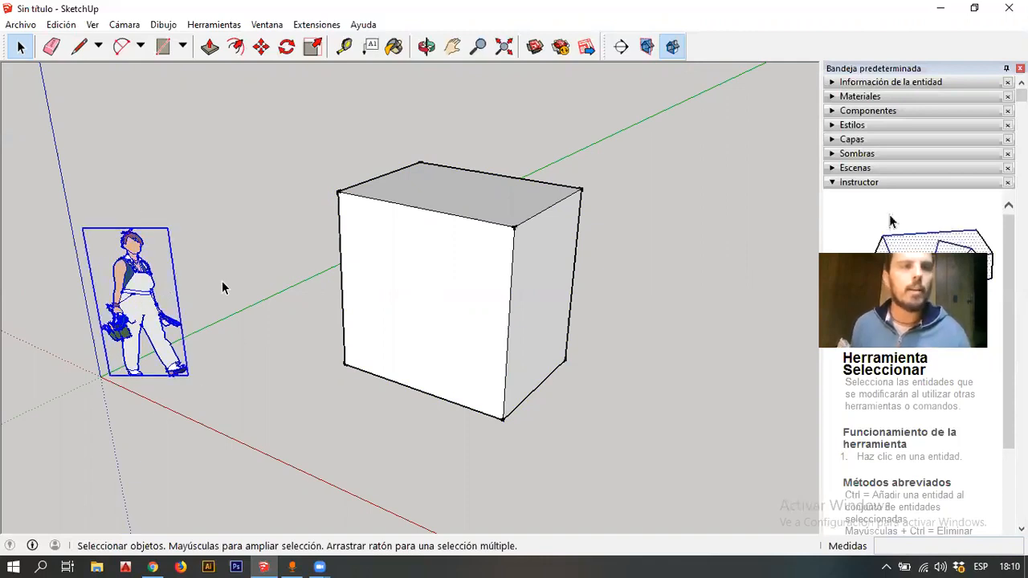
click(203, 270)
click(145, 315)
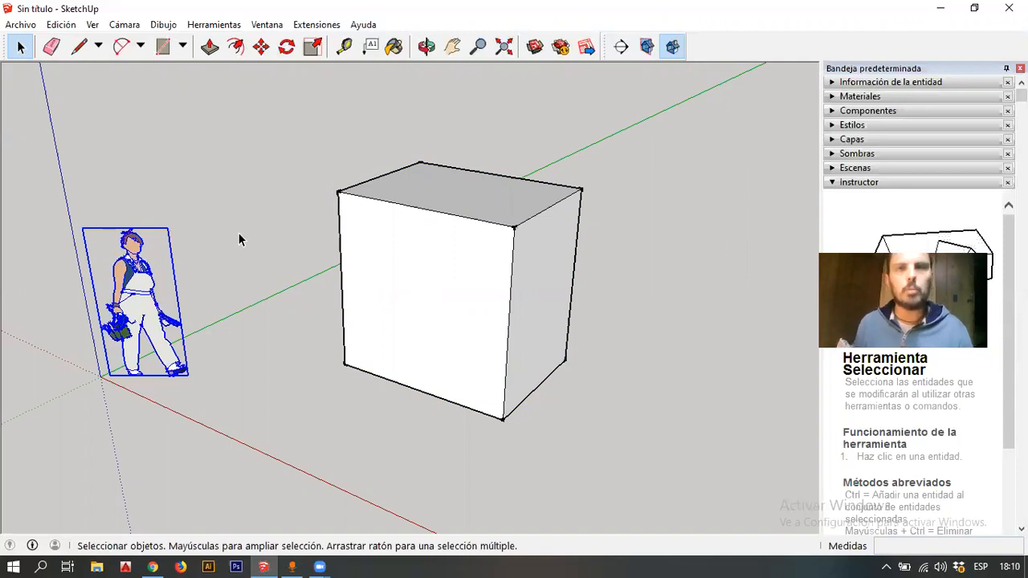
click(234, 251)
click(142, 301)
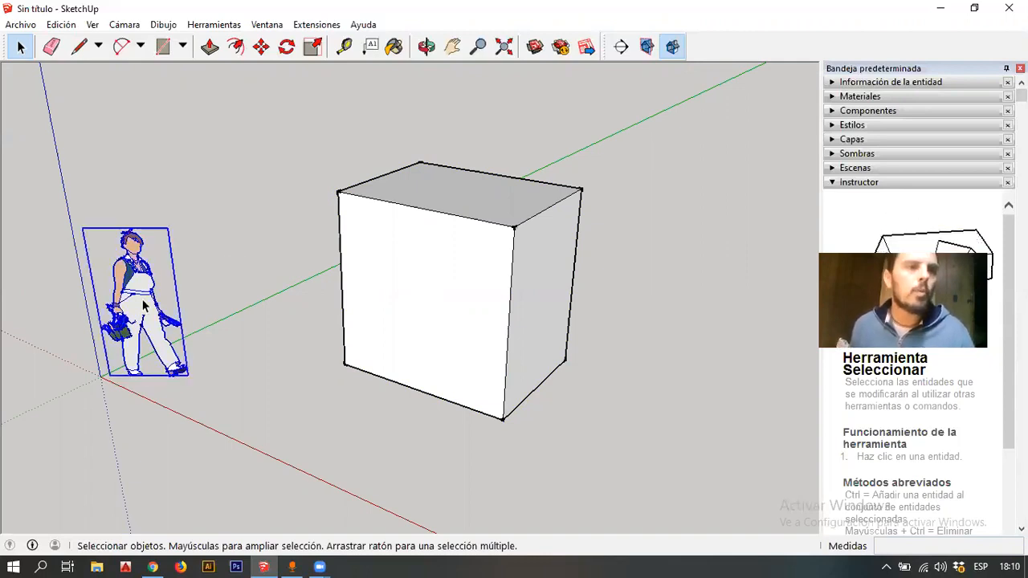
click(232, 266)
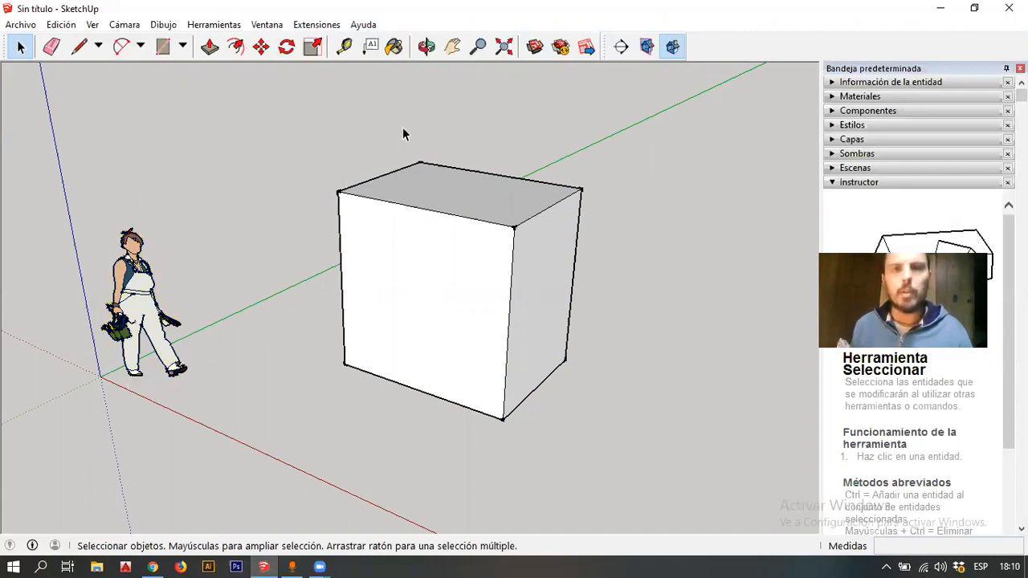
Copy the box group 4 m along the red axis with the Move tool, using its lower front corner as base point
triple_click(435, 190)
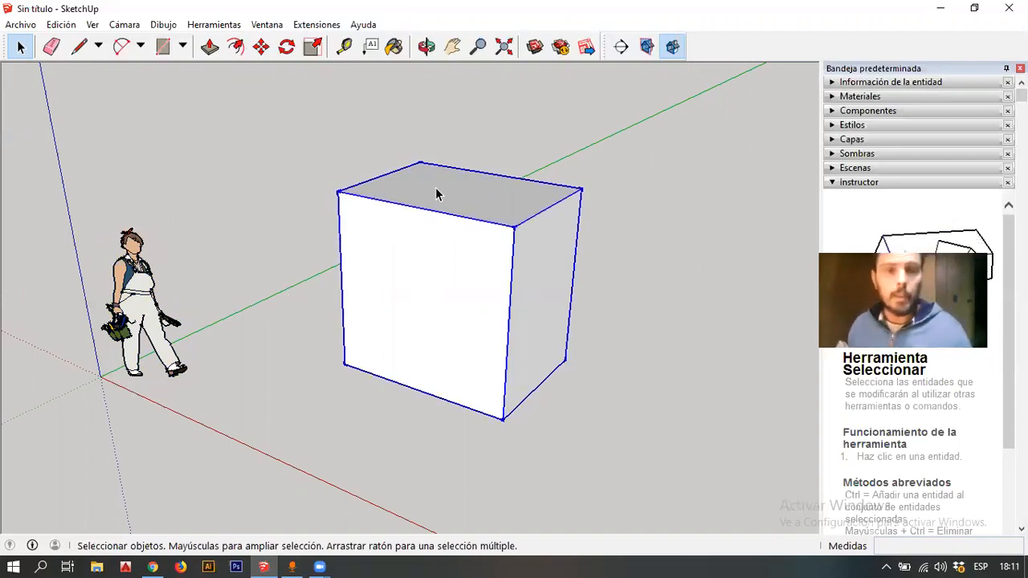
scroll(370, 228, down, 2)
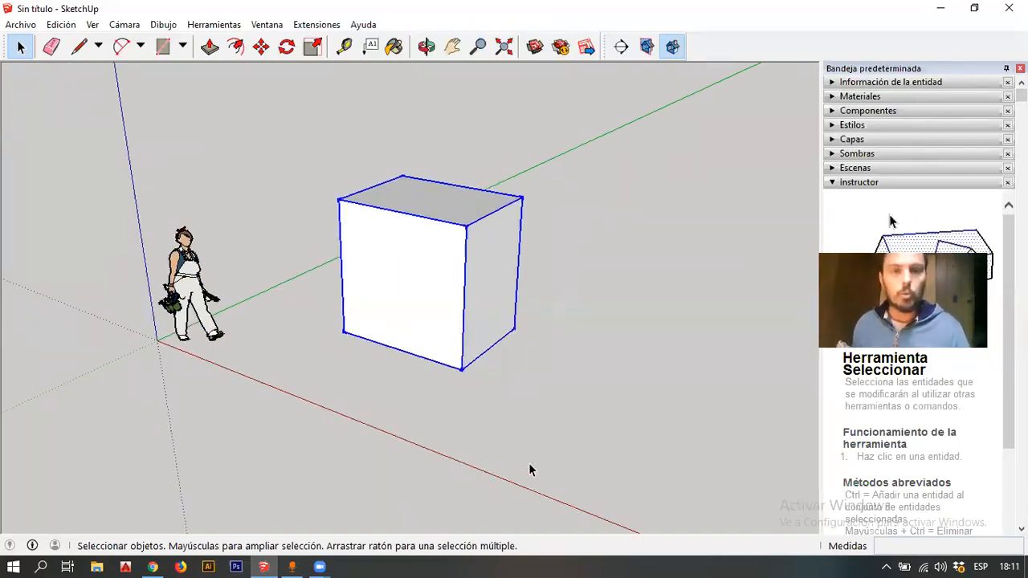
key(m)
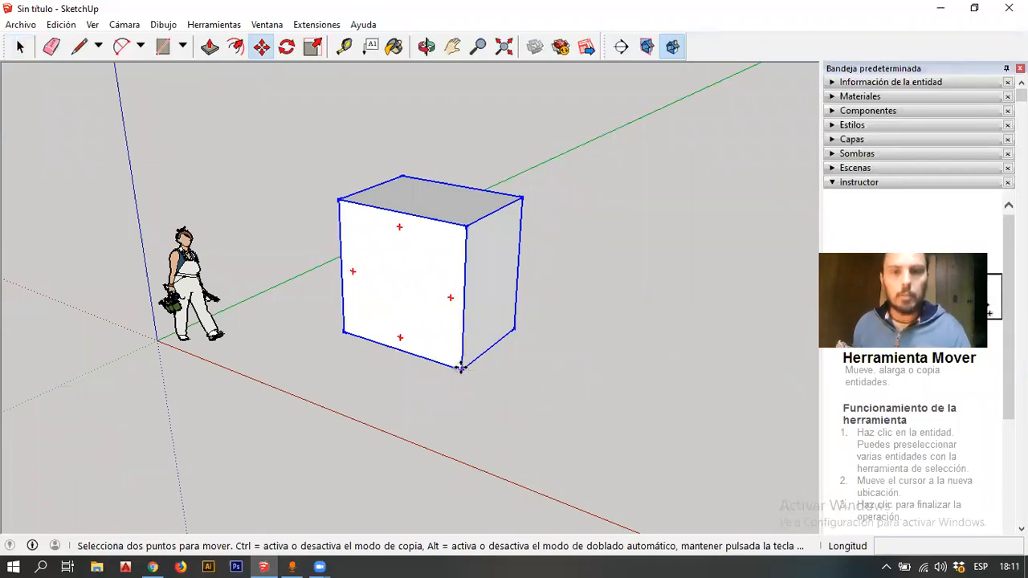
click(460, 367)
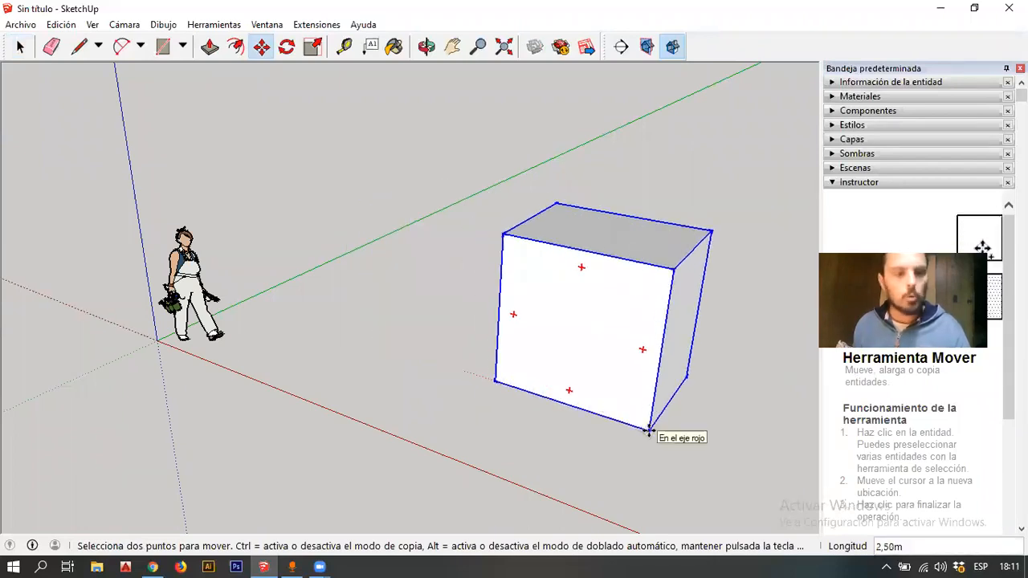
key(ctrl)
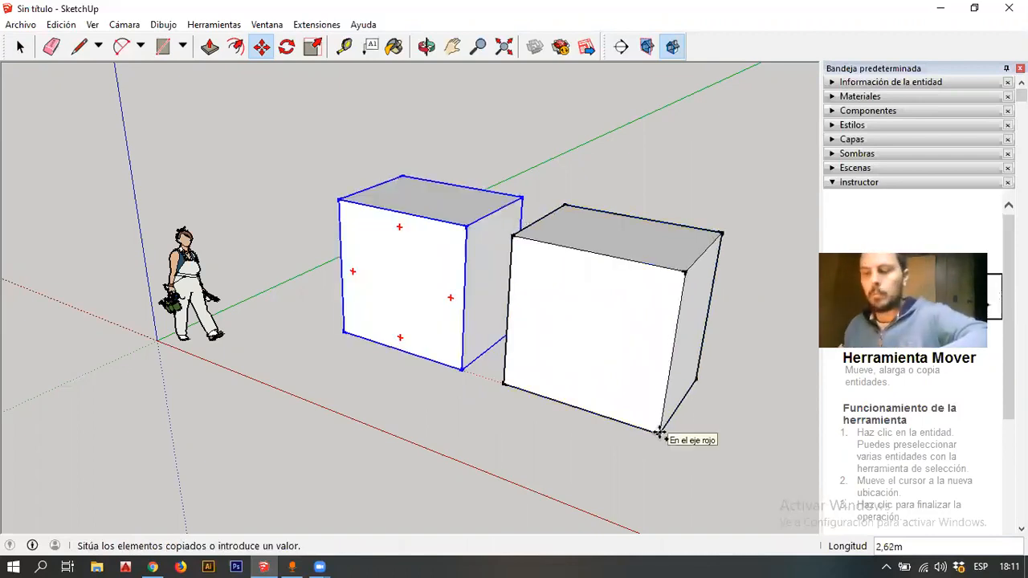
text(4)
key(Return)
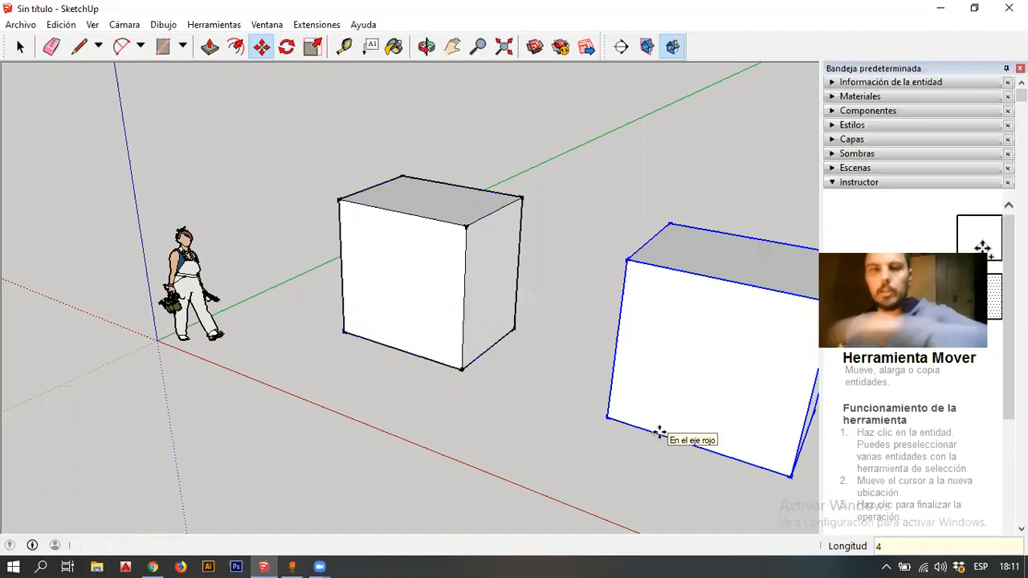
key(space)
Select the copied box to examine it separately from the original, and clear the selection
scroll(358, 402, down, 3)
scroll(549, 385, up, 3)
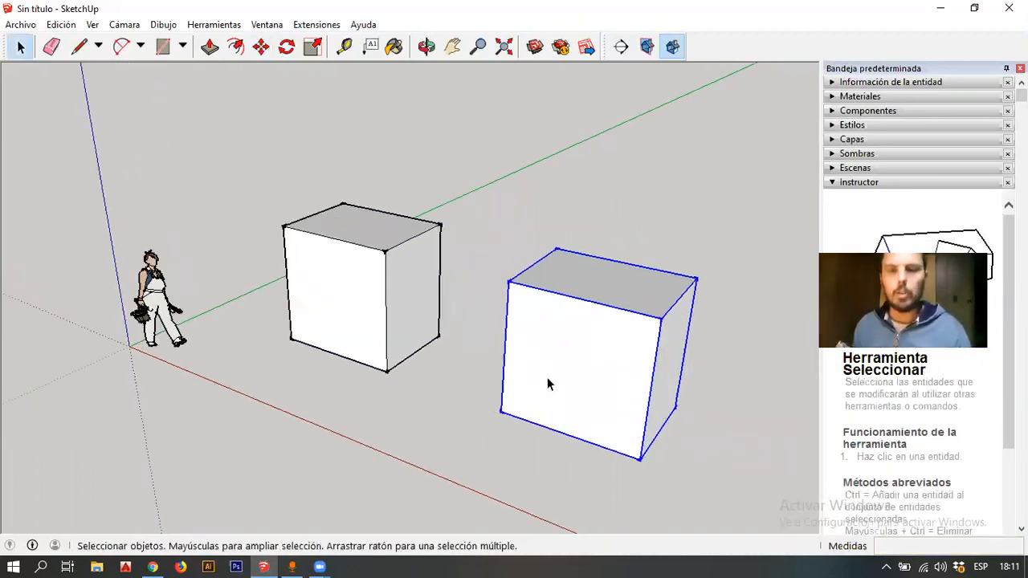
scroll(498, 367, down, 2)
scroll(249, 266, up, 2)
ctrl+click(289, 268)
click(501, 332)
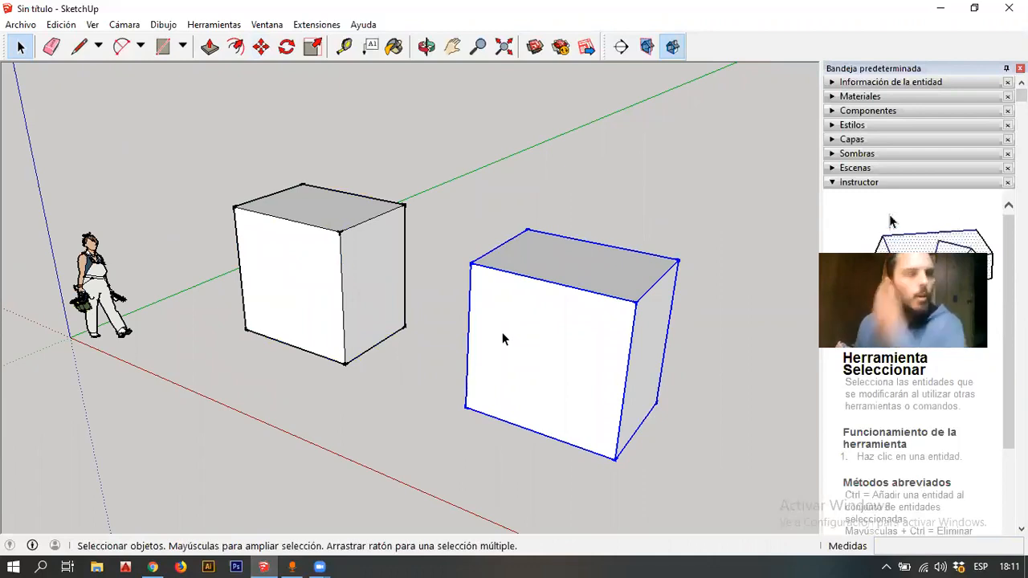
click(466, 222)
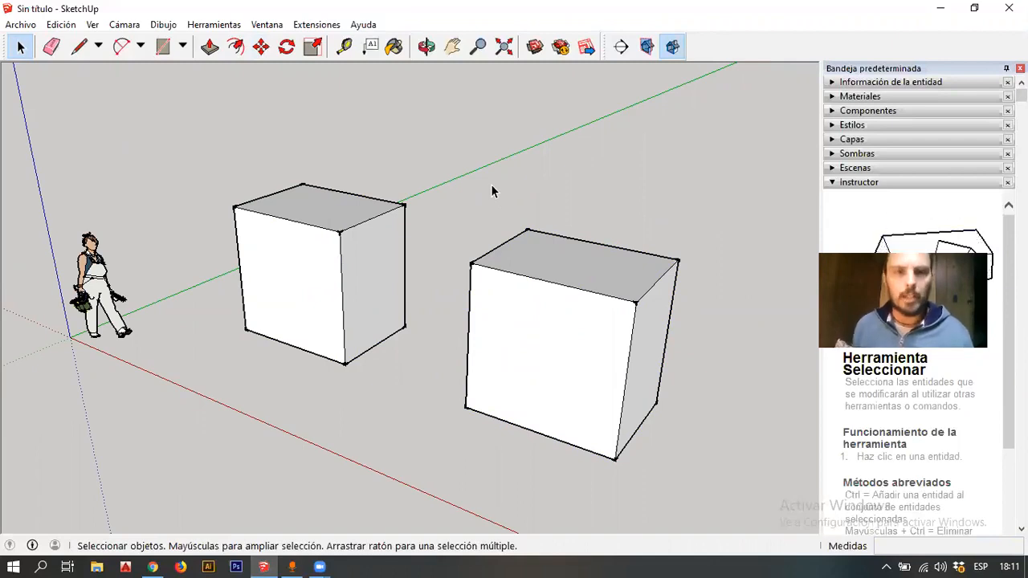
Open the original box group for editing and delete its front face
scroll(422, 223, up, 1)
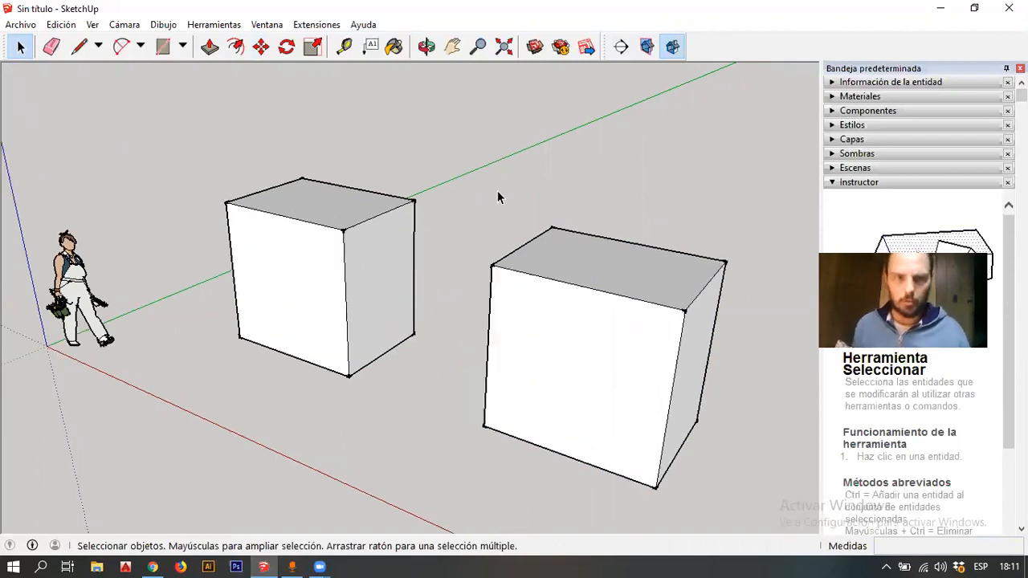
double_click(327, 281)
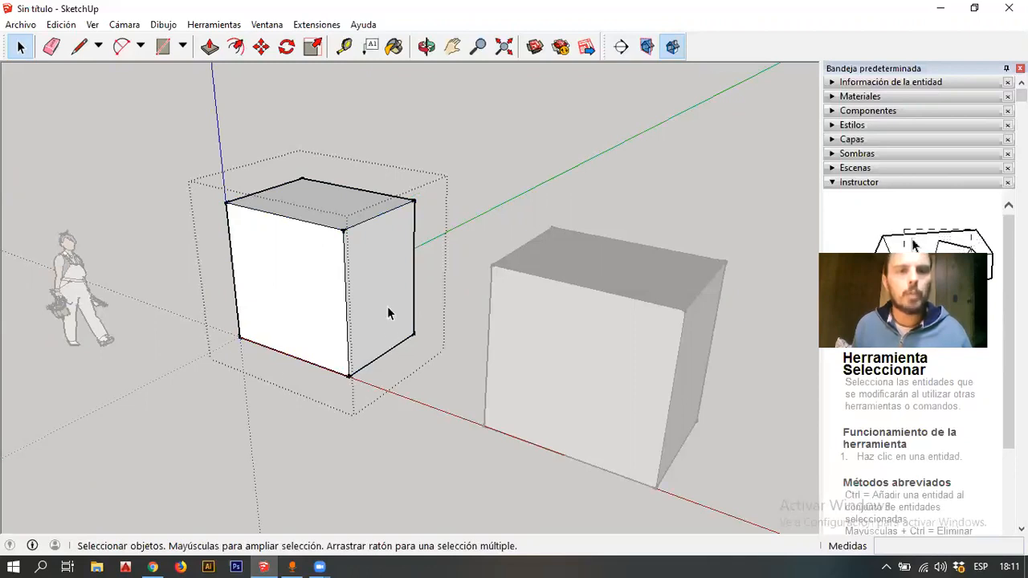
click(289, 287)
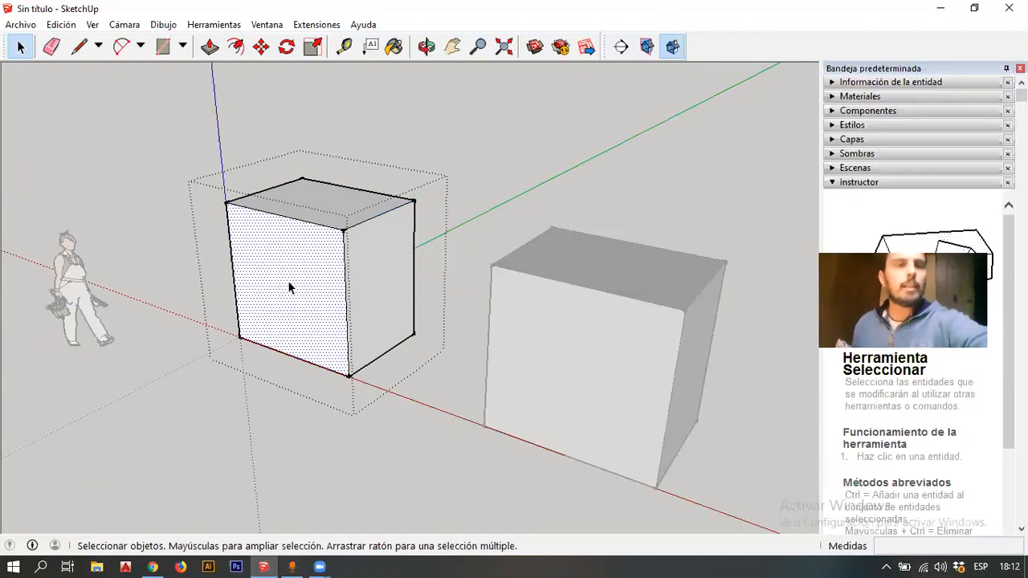
key(Delete)
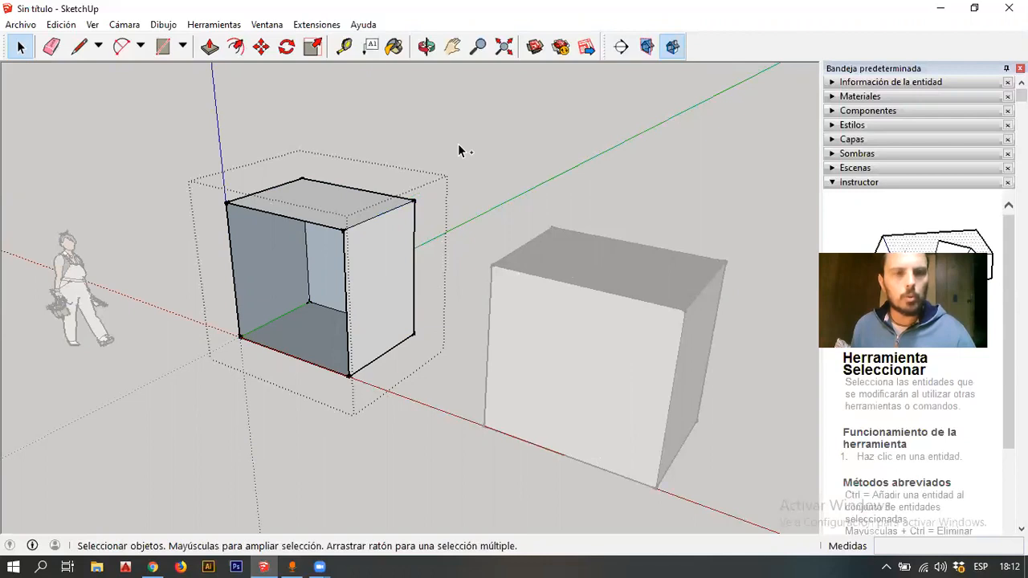
Undo the front face deletion in the original box group and delete the copied box
key(ctrl+z)
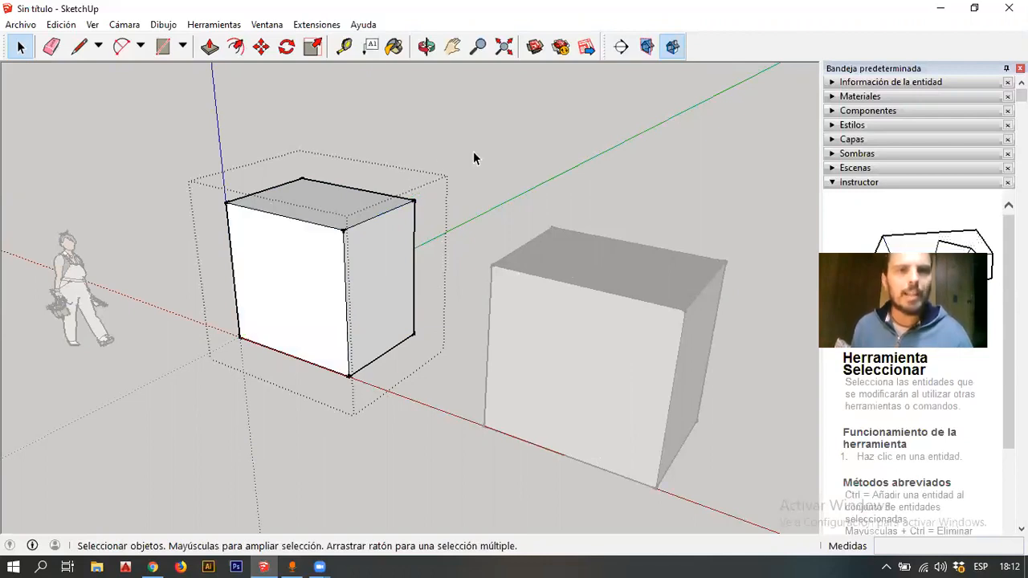
click(532, 161)
scroll(422, 182, down, 1)
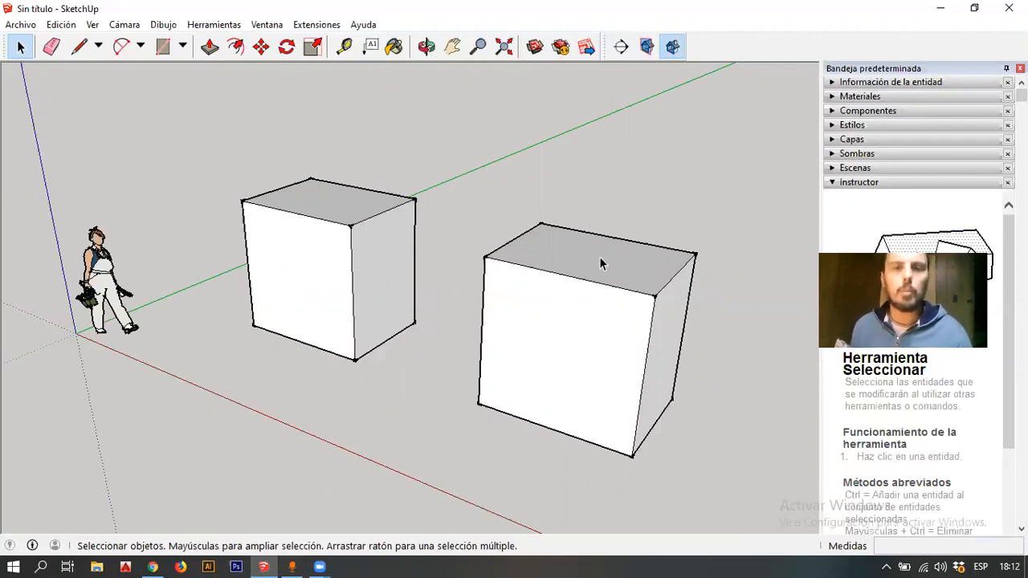
click(581, 277)
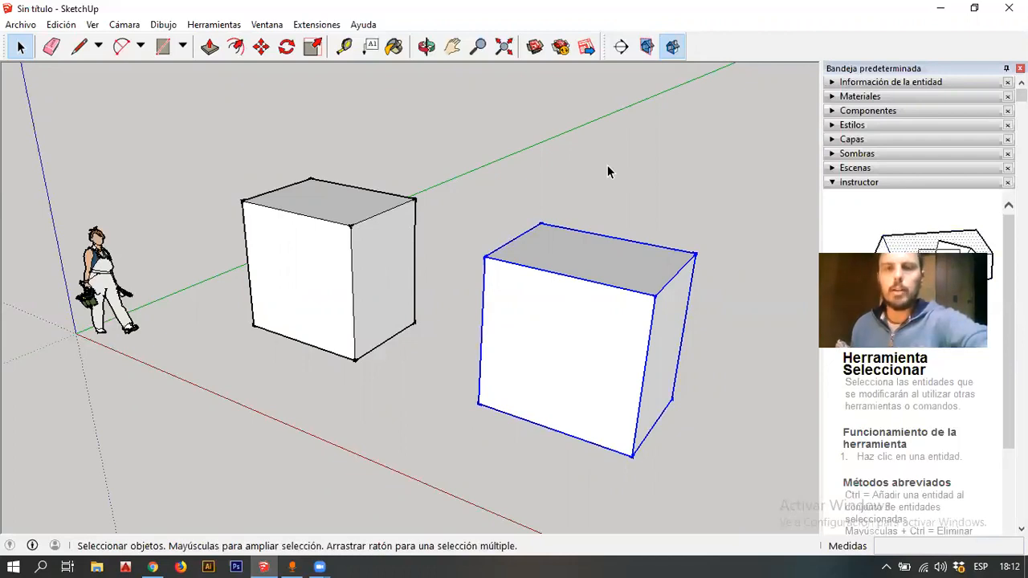
key(Delete)
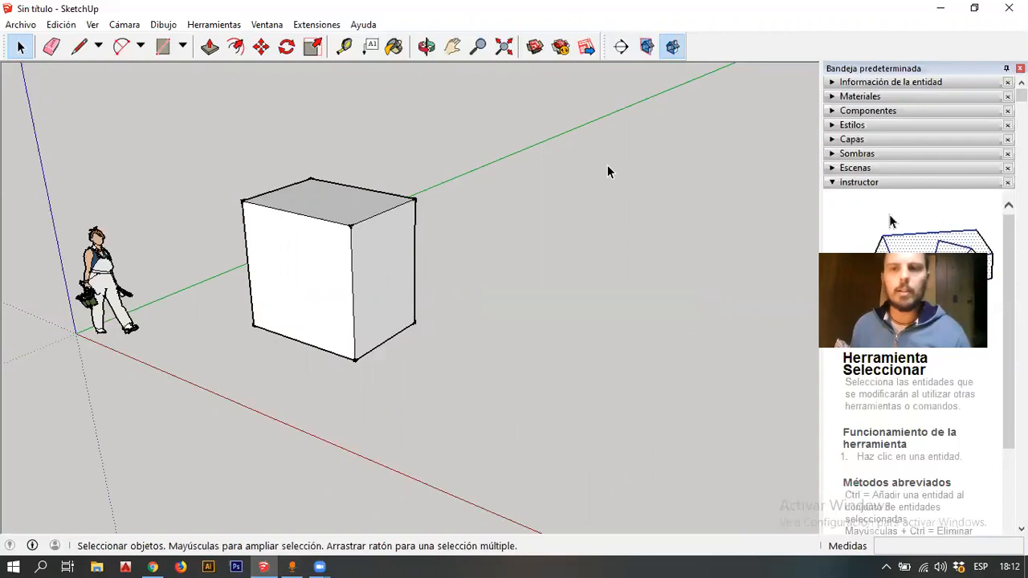
Convert the remaining box group into a component and select it
click(347, 256)
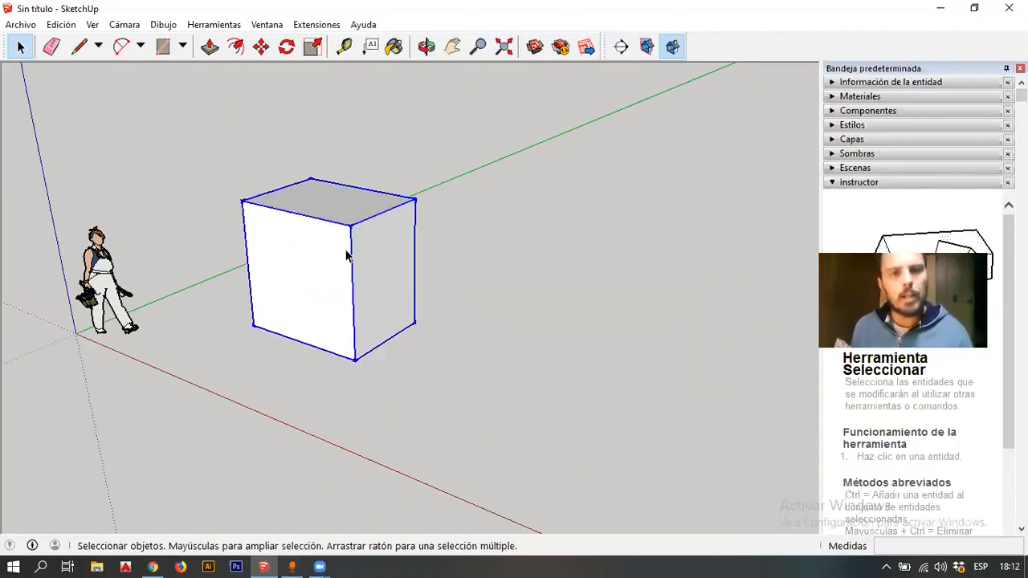
right_click(347, 255)
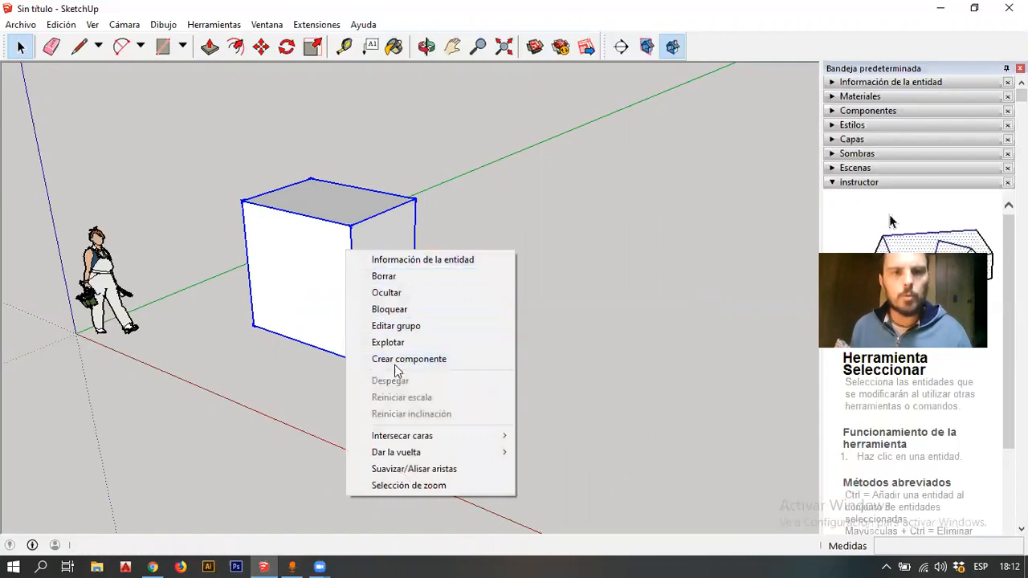
click(515, 171)
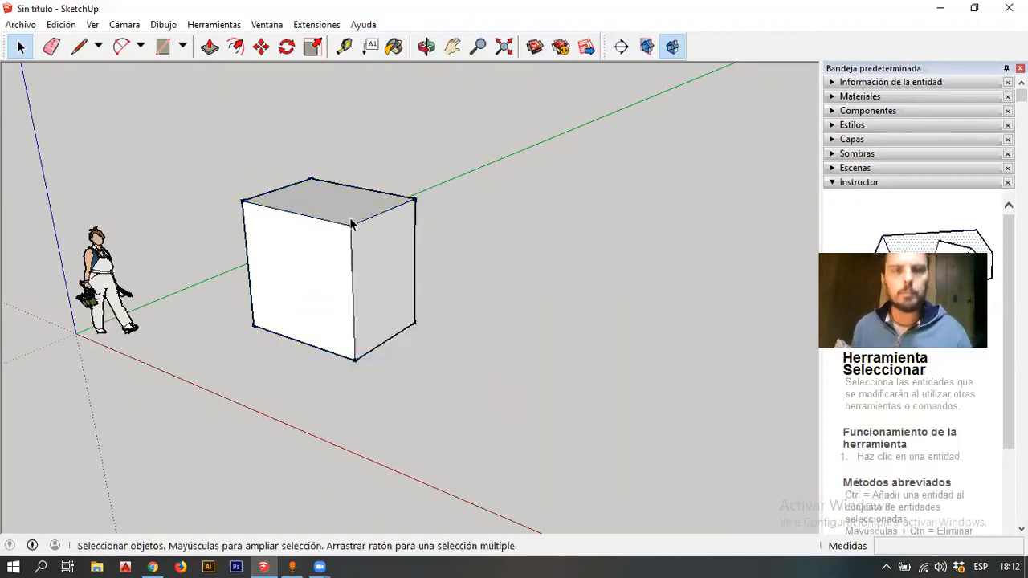
click(351, 259)
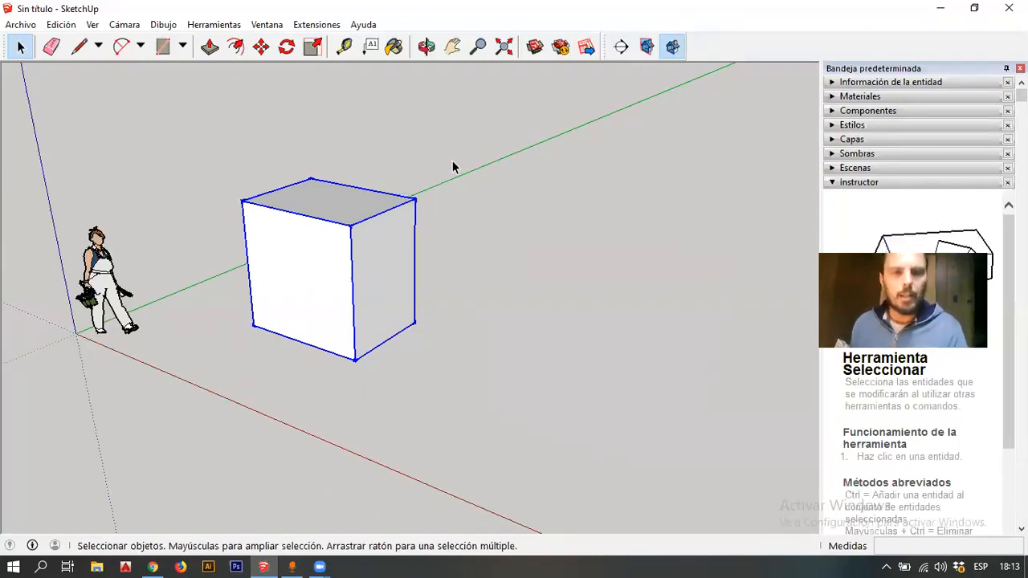
Copy the box component 4 m along the red axis, using its lower front corner as base point
key(m)
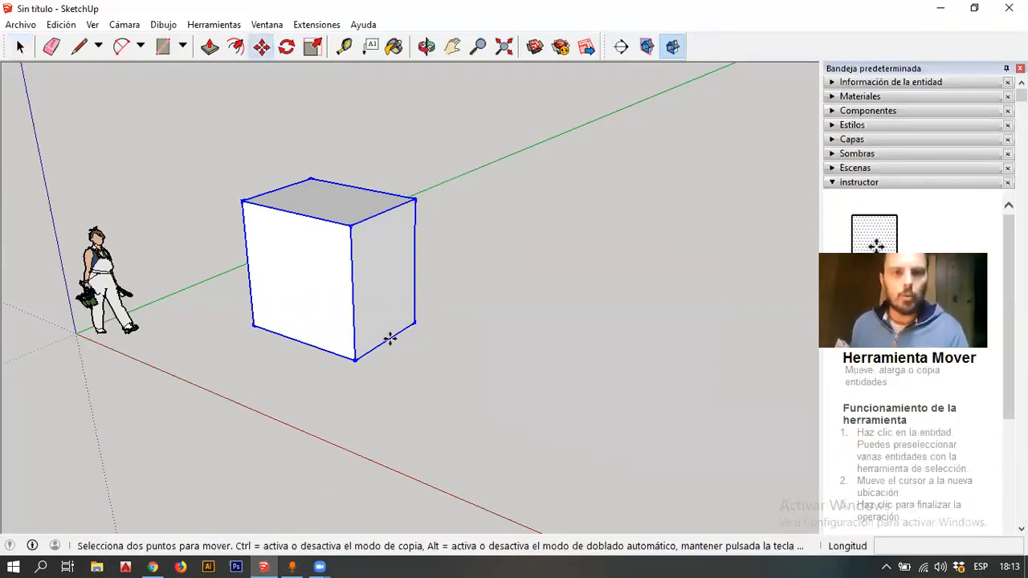
click(356, 361)
key(ctrl)
text(4)
key(Return)
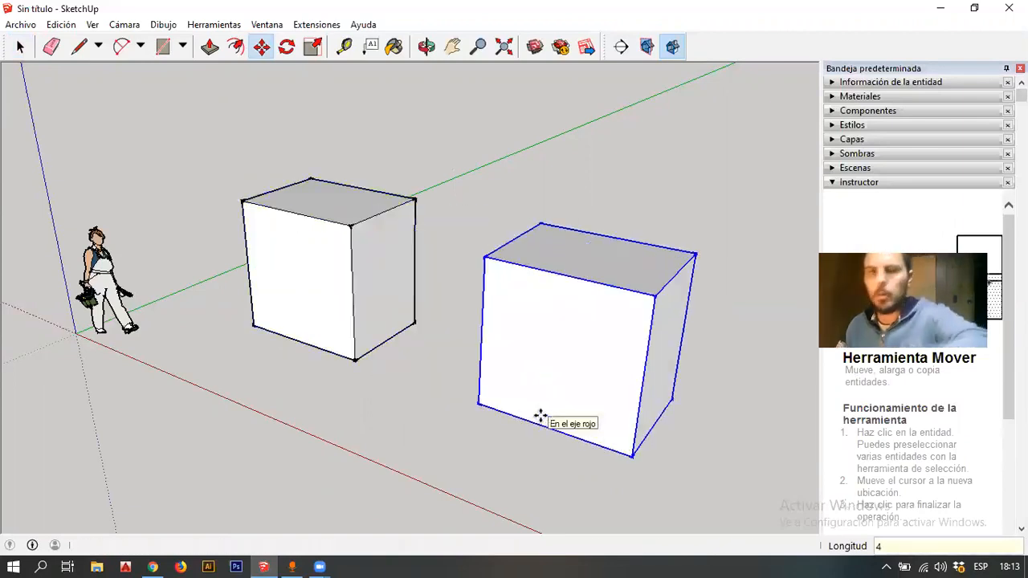
key(space)
scroll(294, 328, down, 1)
scroll(431, 367, up, 1)
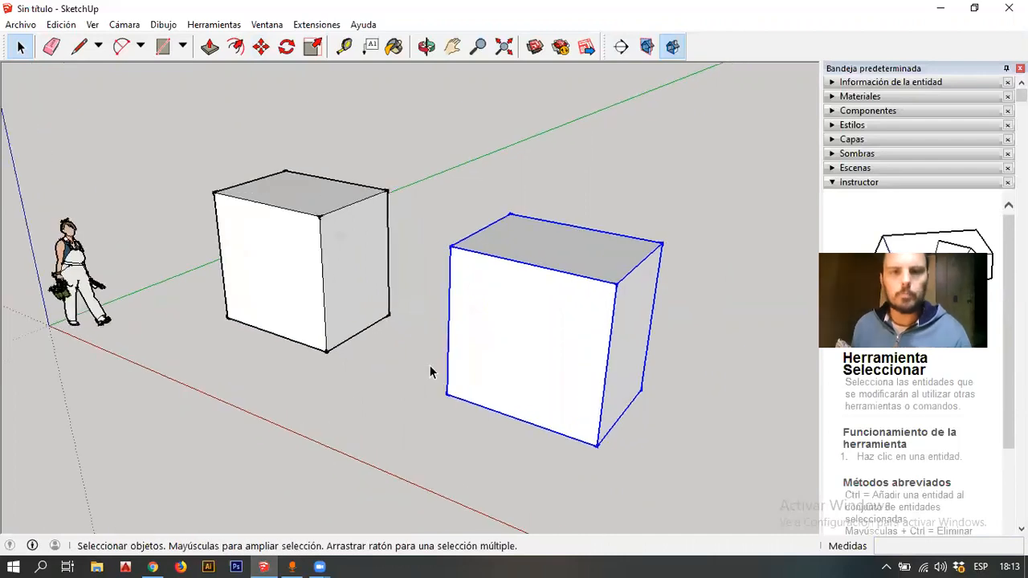
Open the original box component for editing, delete its front face and close the component
double_click(328, 278)
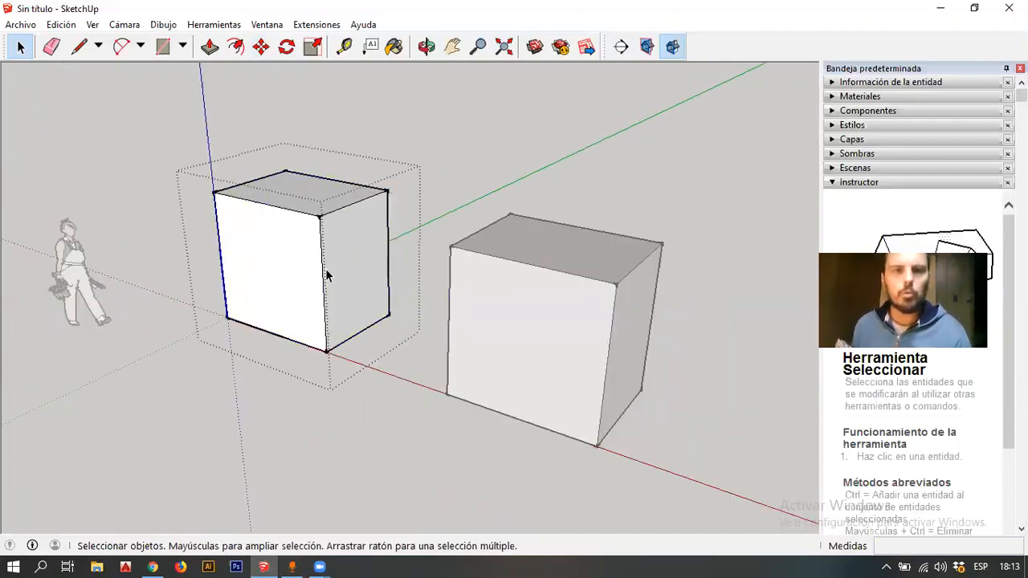
click(298, 271)
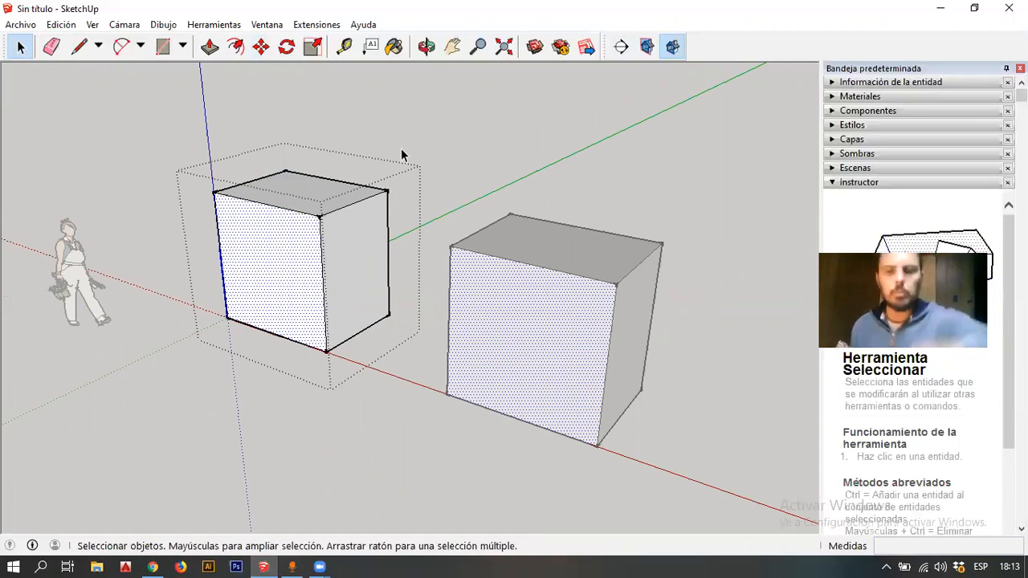
key(Delete)
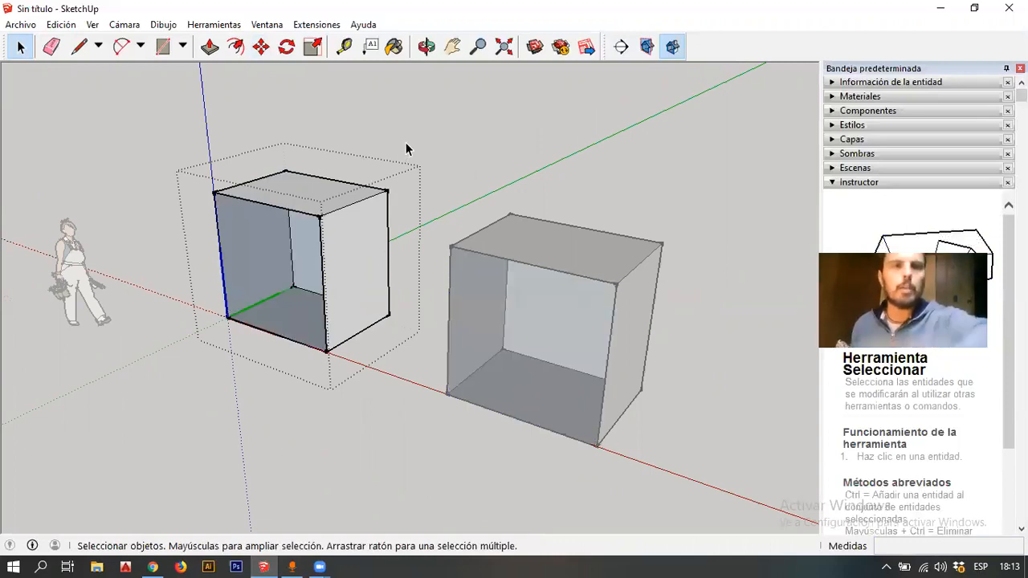
click(474, 149)
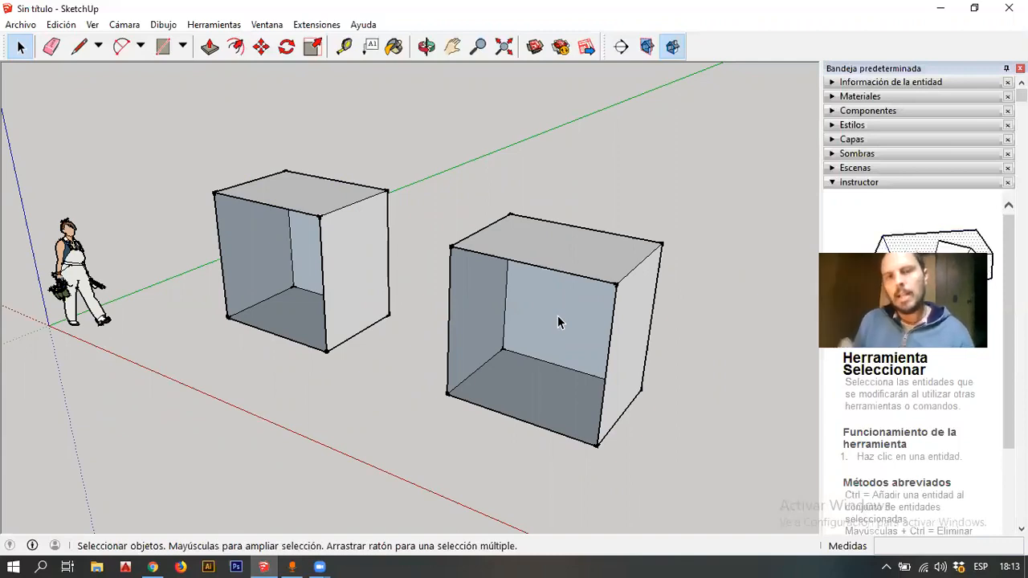
Make the copied box component unique so it is independent of the original
scroll(142, 249, down, 2)
scroll(417, 310, up, 2)
triple_click(480, 257)
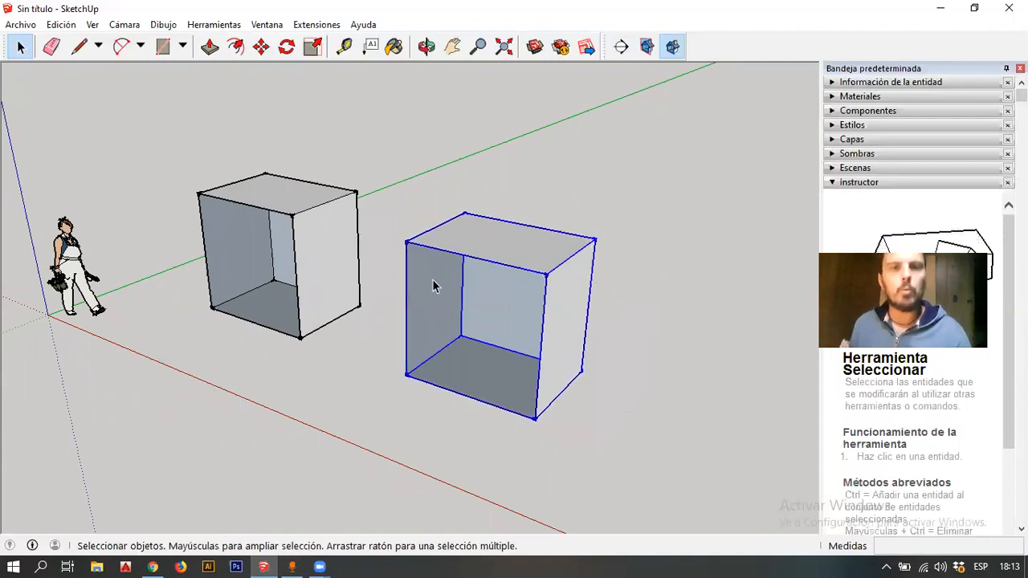
scroll(574, 325, up, 1)
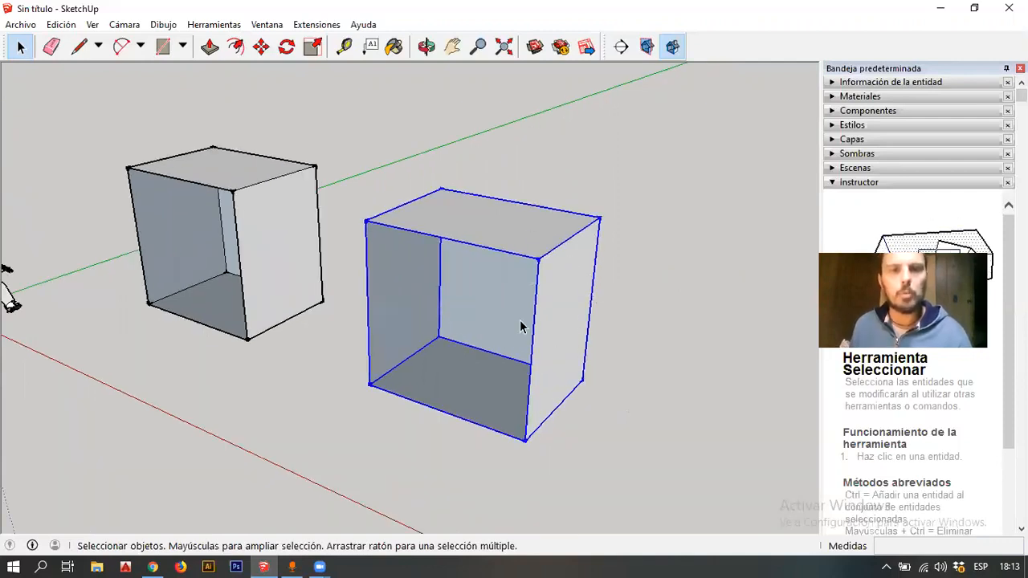
scroll(267, 186, down, 1)
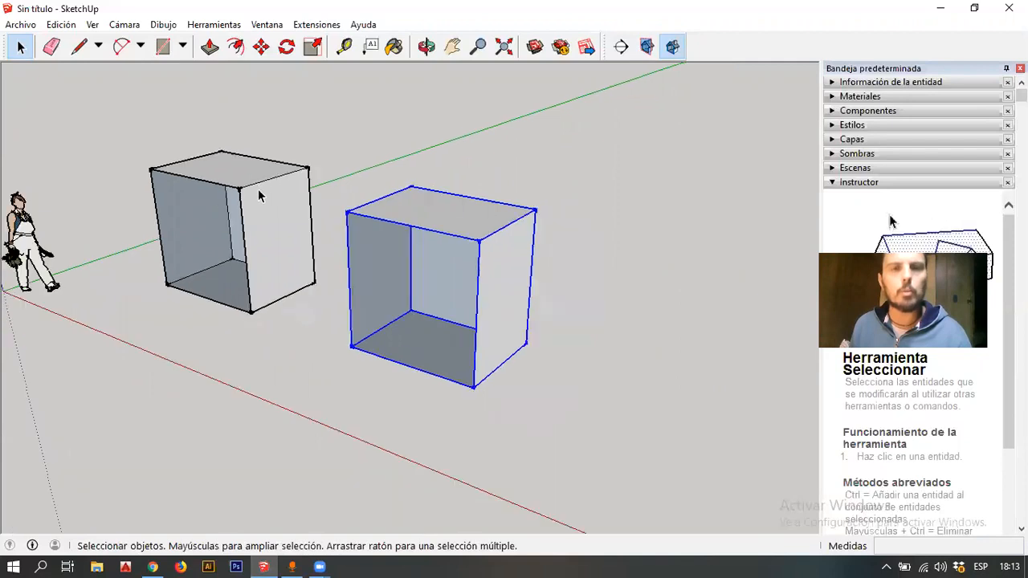
scroll(259, 195, down, 1)
scroll(431, 252, up, 1)
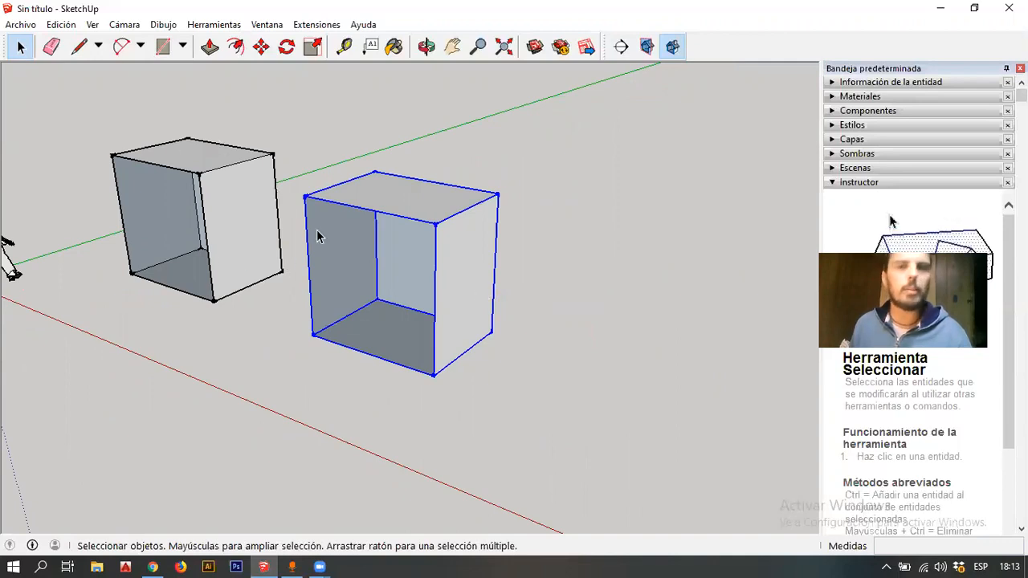
right_click(421, 205)
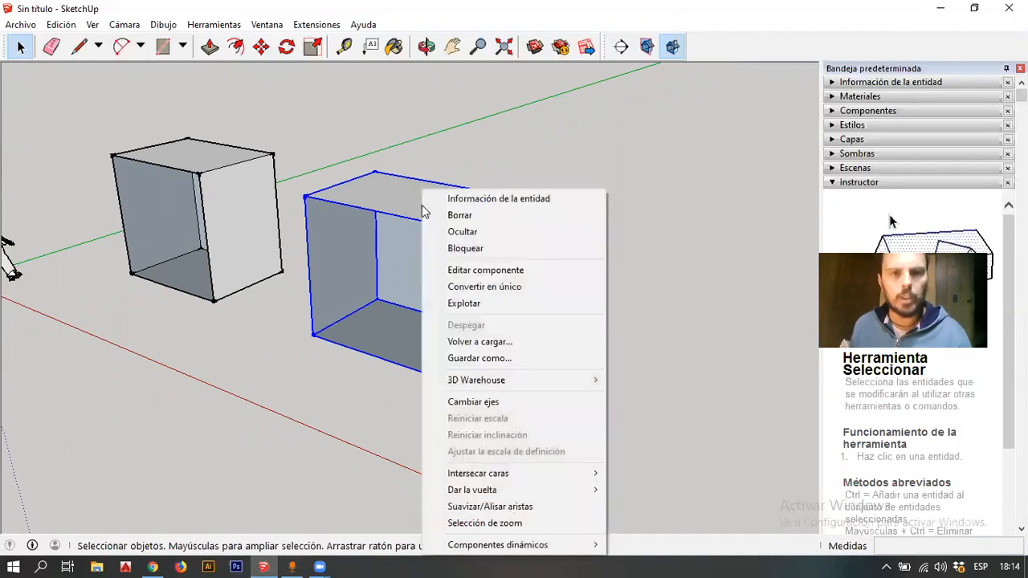
click(475, 289)
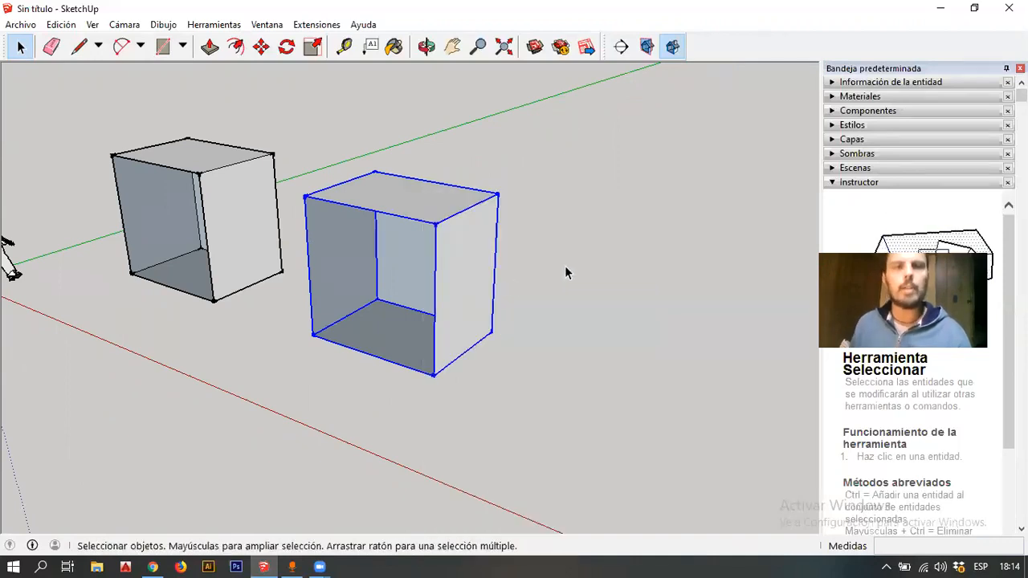
click(225, 215)
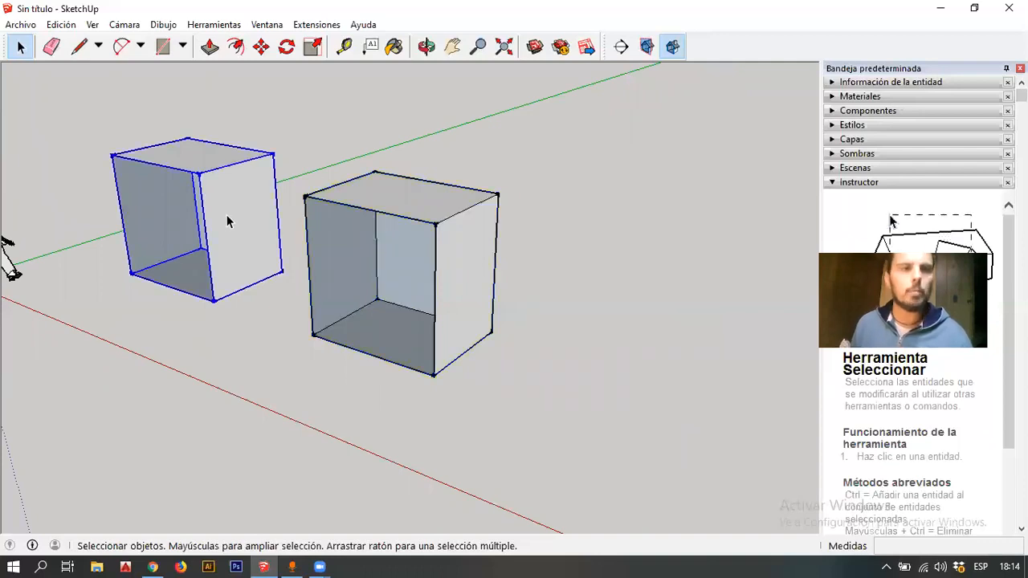
scroll(269, 237, down, 2)
key(m)
click(225, 289)
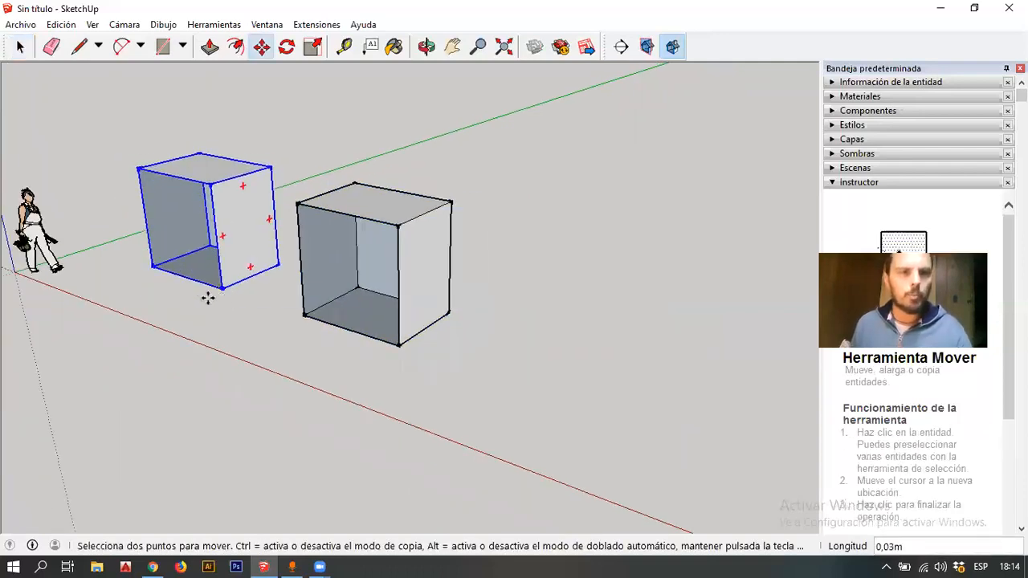
key(ctrl)
key(space)
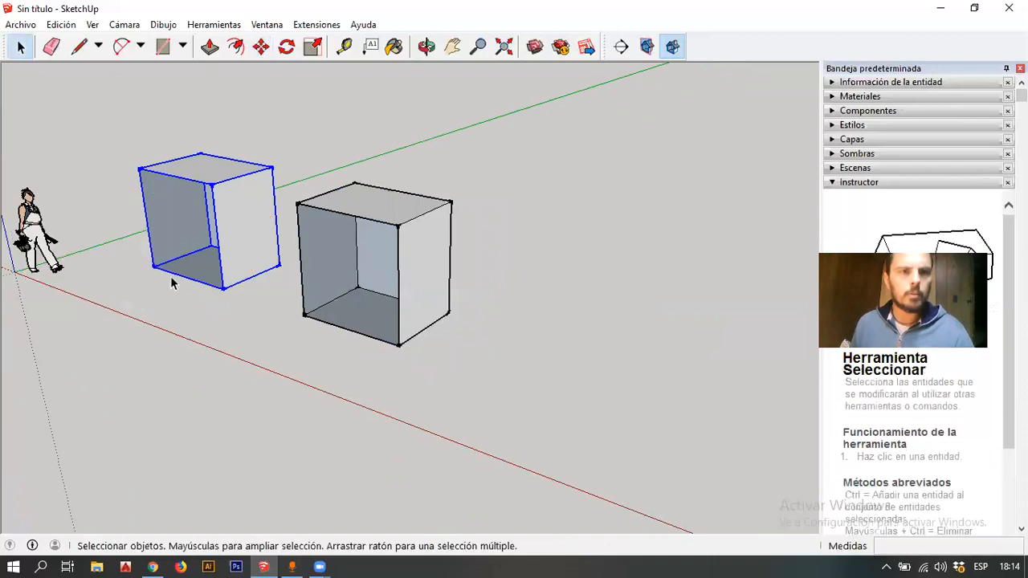
Copy the original box component forward along the green axis, using its lower front corner as base point
key(m)
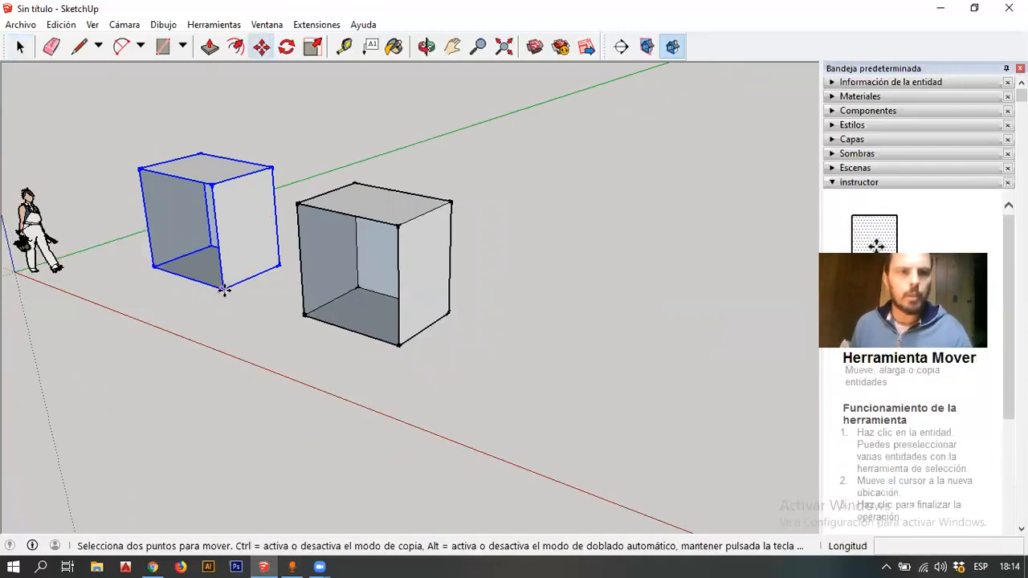
click(225, 289)
key(ctrl)
click(122, 333)
key(space)
Open the new front copy for editing, delete its side face facing the unique box, and close the component
double_click(161, 265)
click(158, 265)
key(Escape)
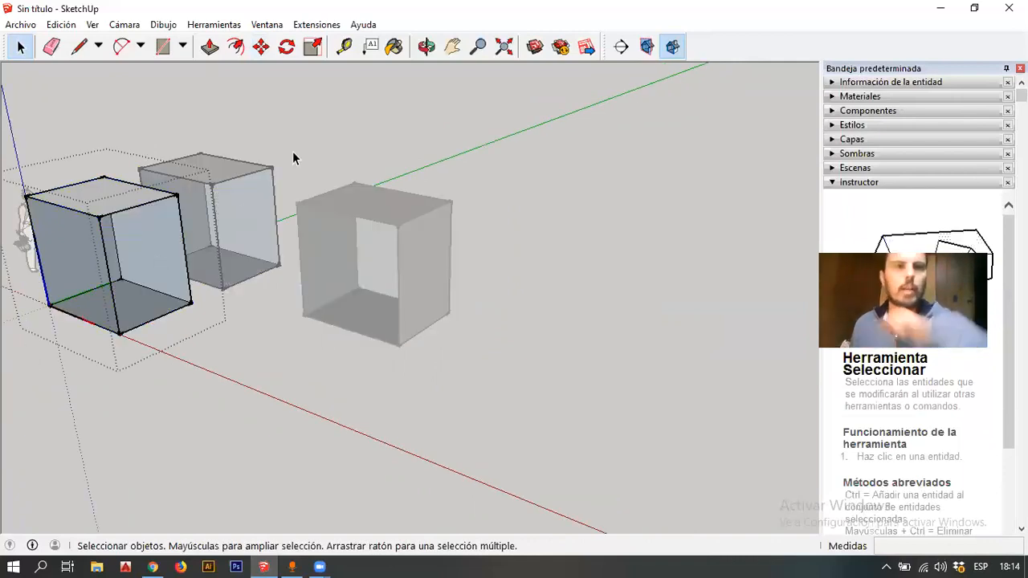
click(290, 115)
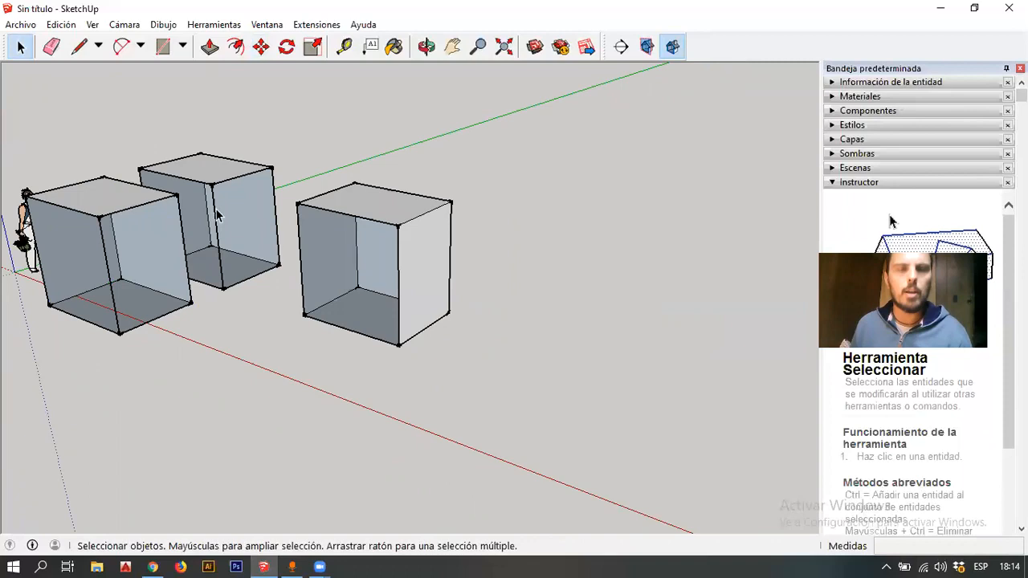
Open the unique box for editing, delete its top face and close the component
middle_drag(354, 230, 313, 252)
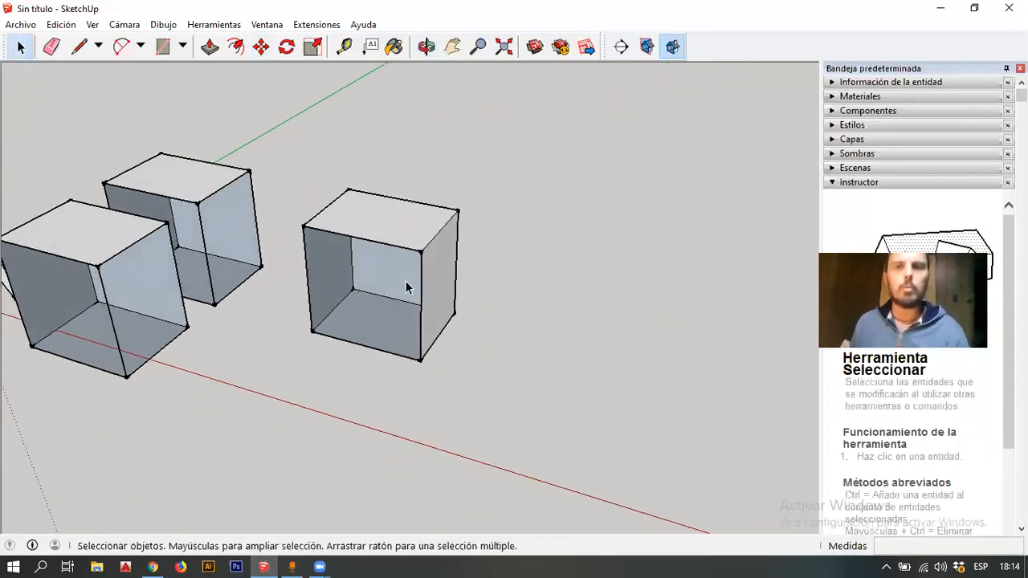
click(393, 241)
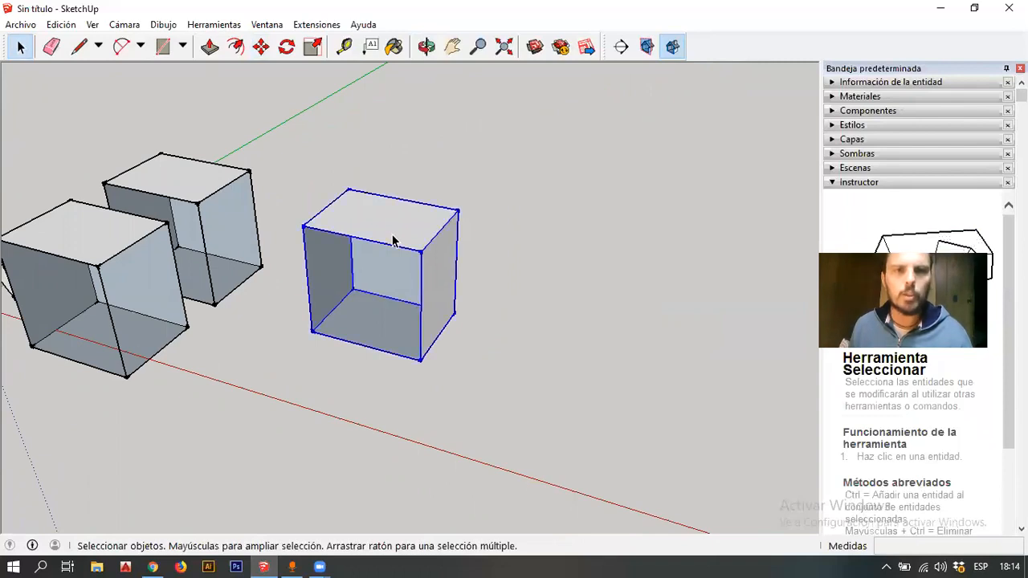
double_click(393, 241)
click(389, 222)
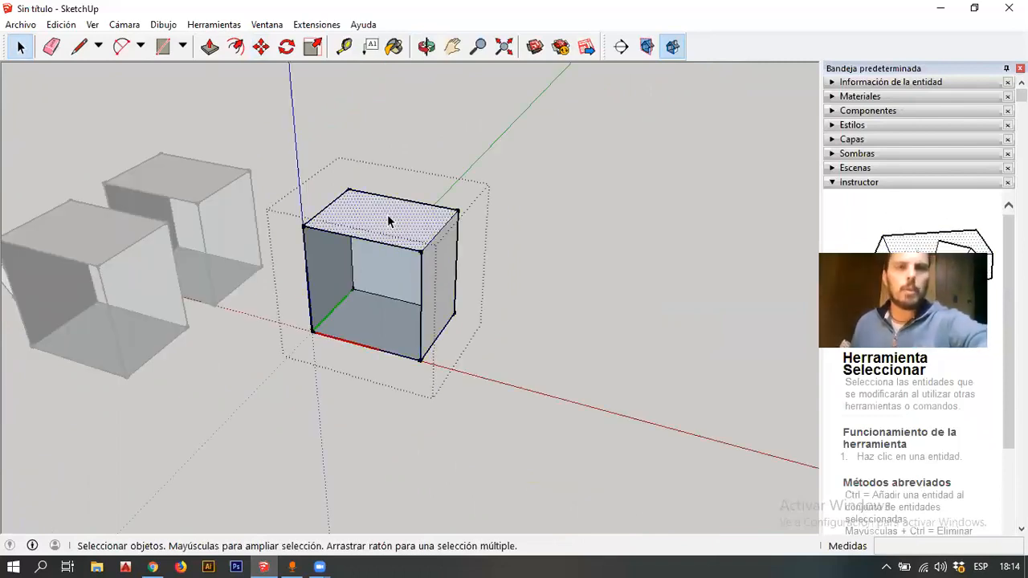
key(Delete)
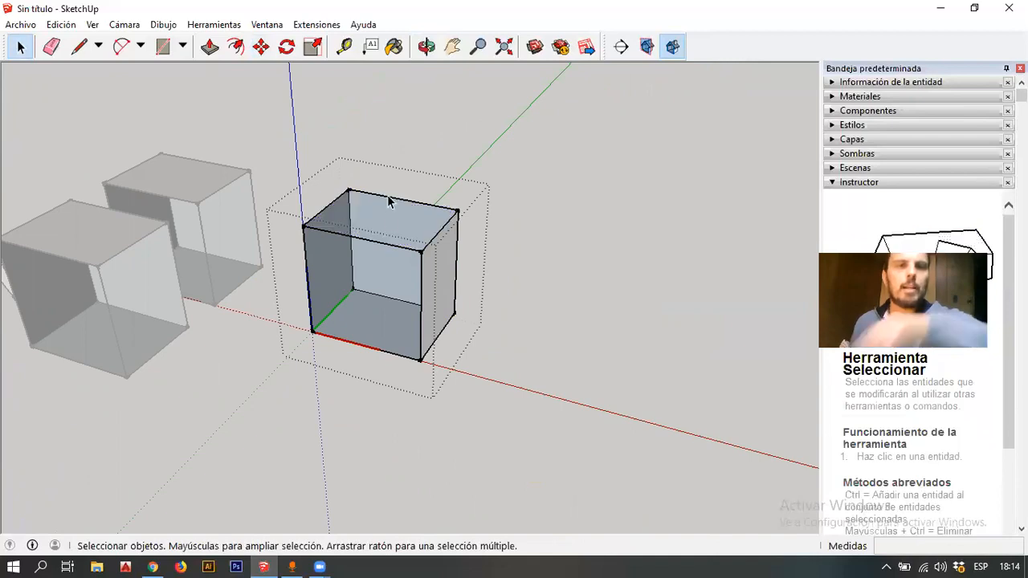
click(394, 149)
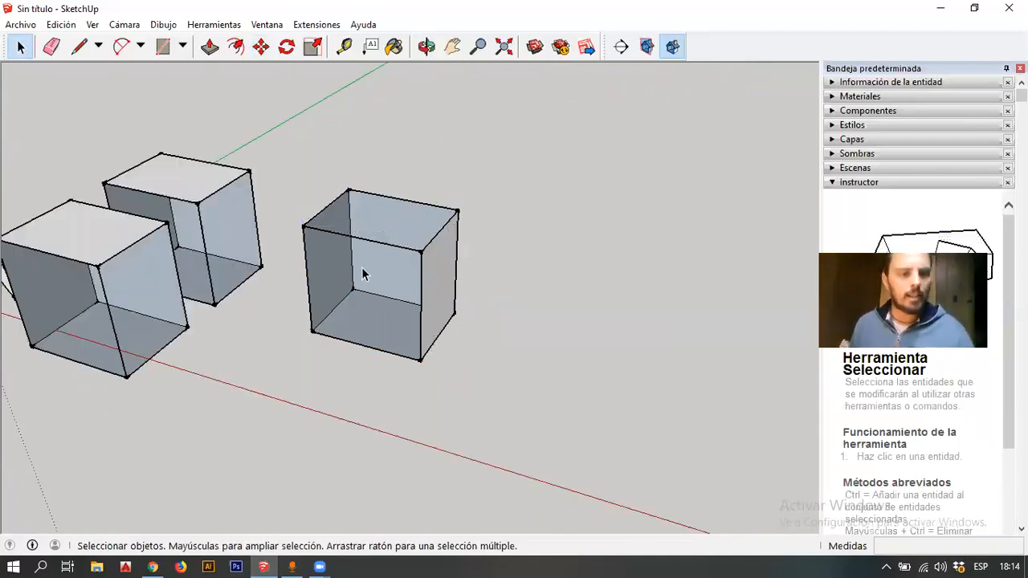
Undo the deletion of the unique box's top face and close the component
double_click(362, 274)
key(ctrl+z)
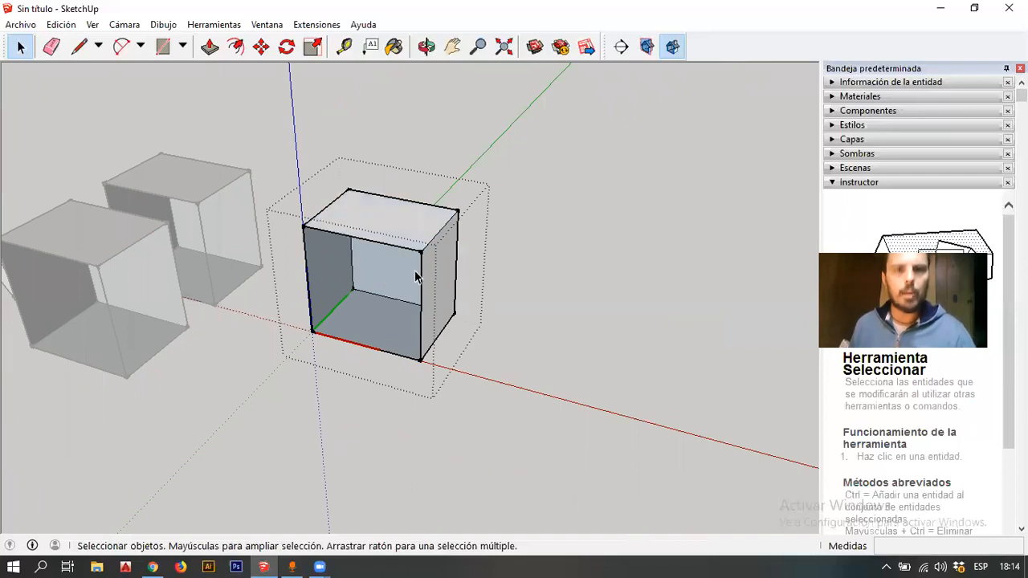
click(549, 270)
Copy the unique box along the red axis, leaving a gap between the copy and its original
click(413, 298)
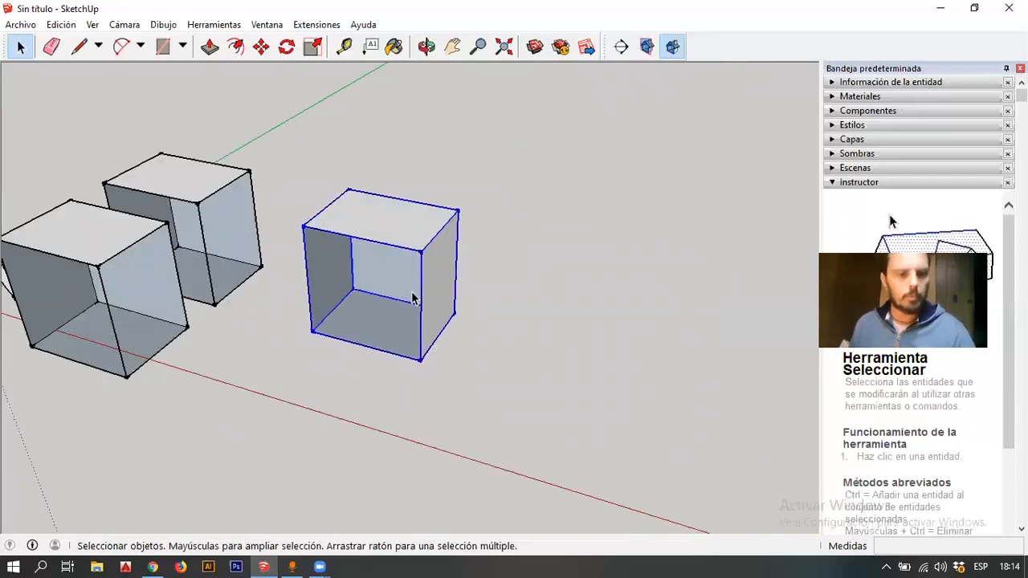
key(m)
key(ctrl)
click(369, 346)
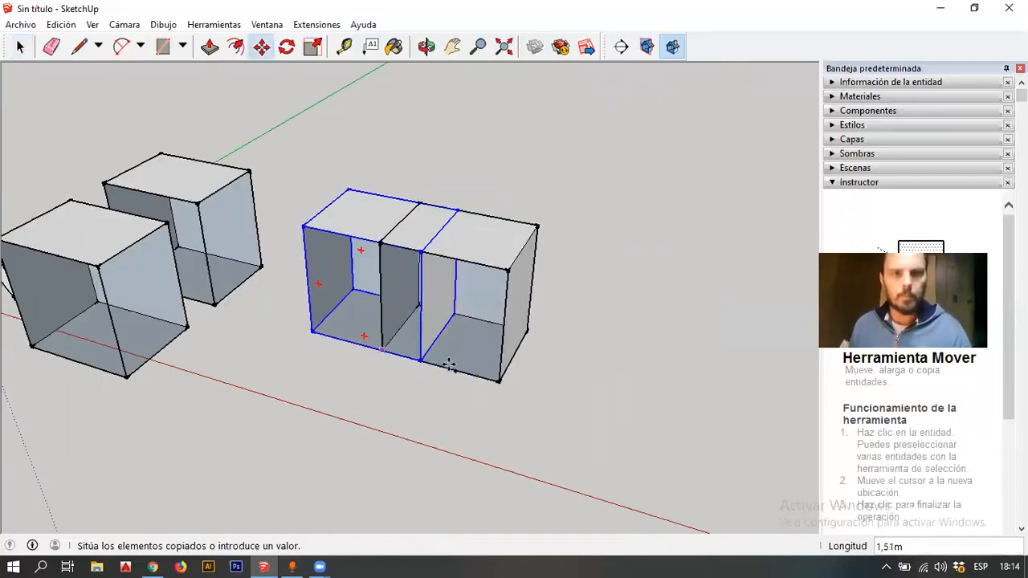
click(462, 368)
key(space)
Open the new copy of the unique box for editing, delete its top face and close the component
double_click(521, 257)
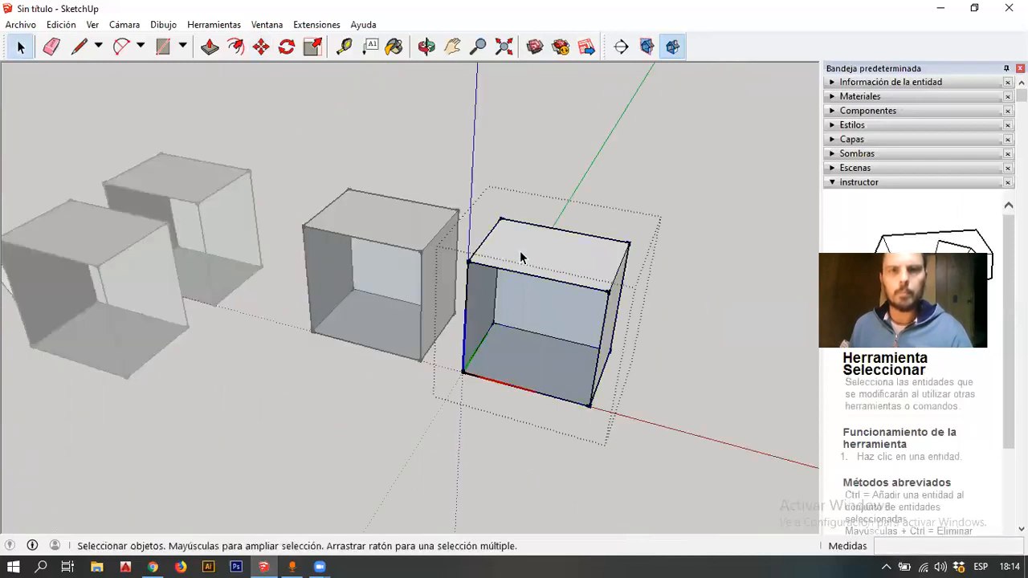
click(521, 257)
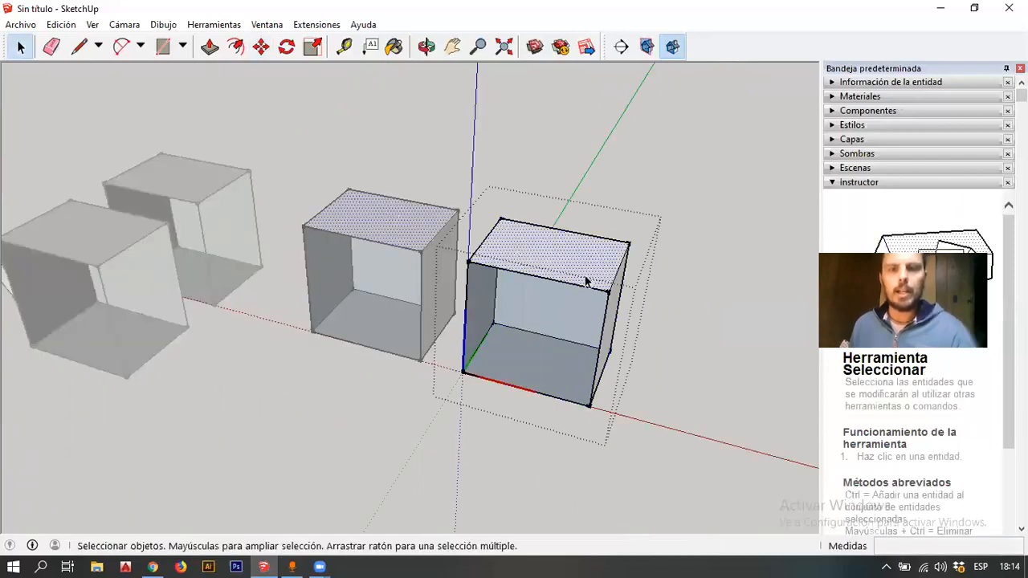
key(Escape)
key(Escape)
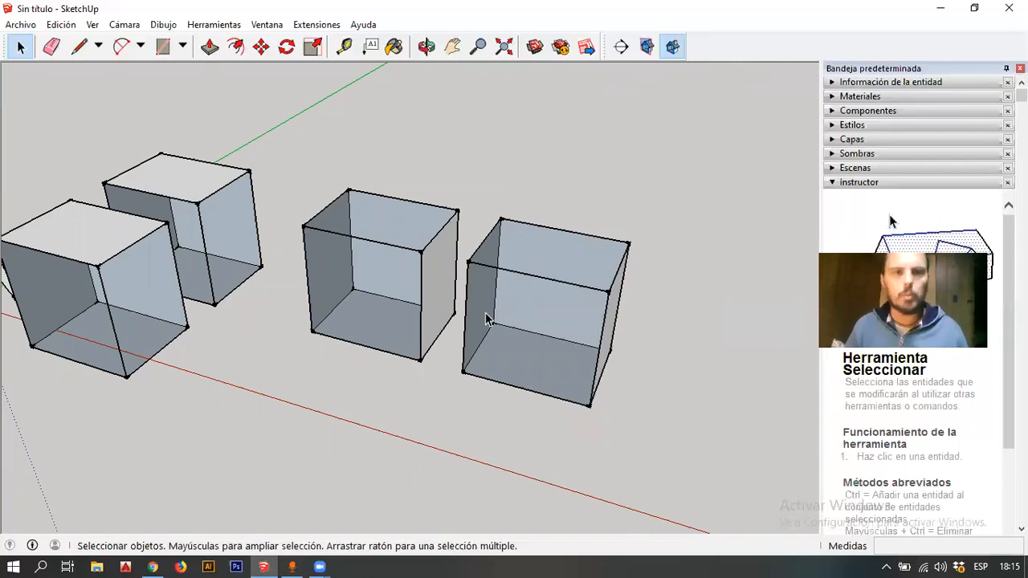
Delete the two linked unique boxes and the front box, keeping only the rear box behind it
scroll(514, 273, down, 3)
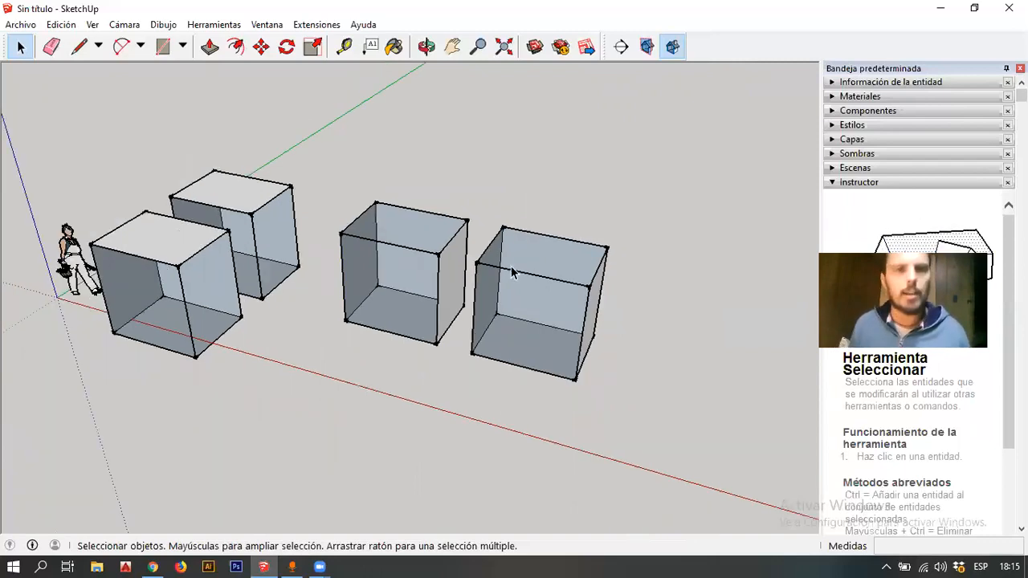
middle_drag(576, 174, 518, 264)
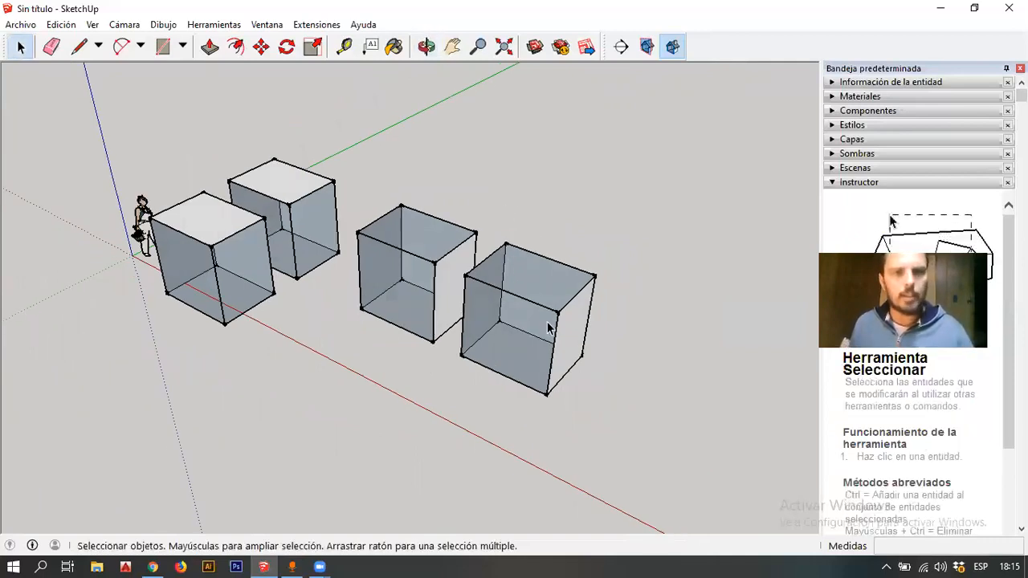
scroll(552, 329, up, 1)
drag(584, 401, 427, 236)
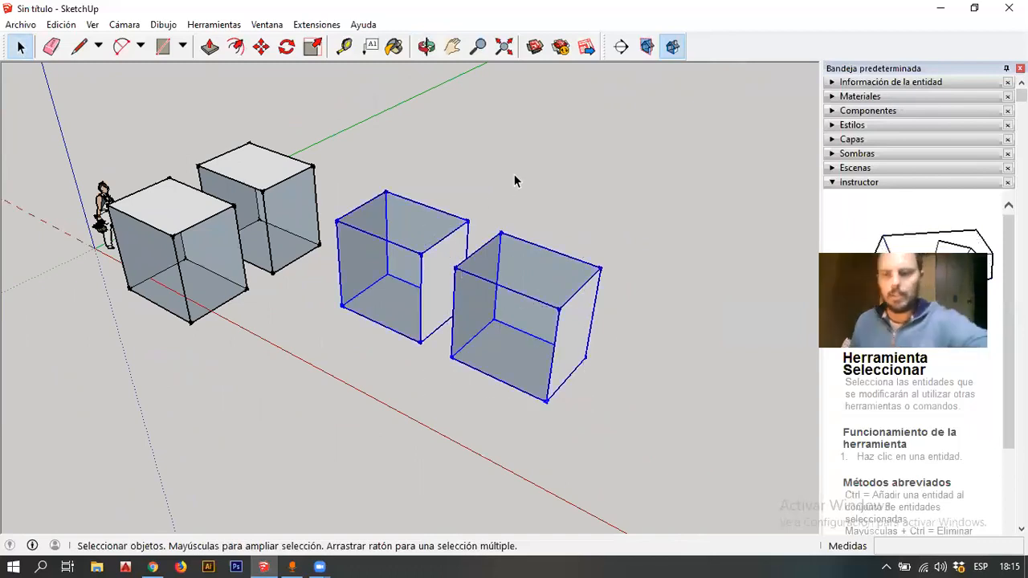
key(Delete)
triple_click(187, 270)
key(Delete)
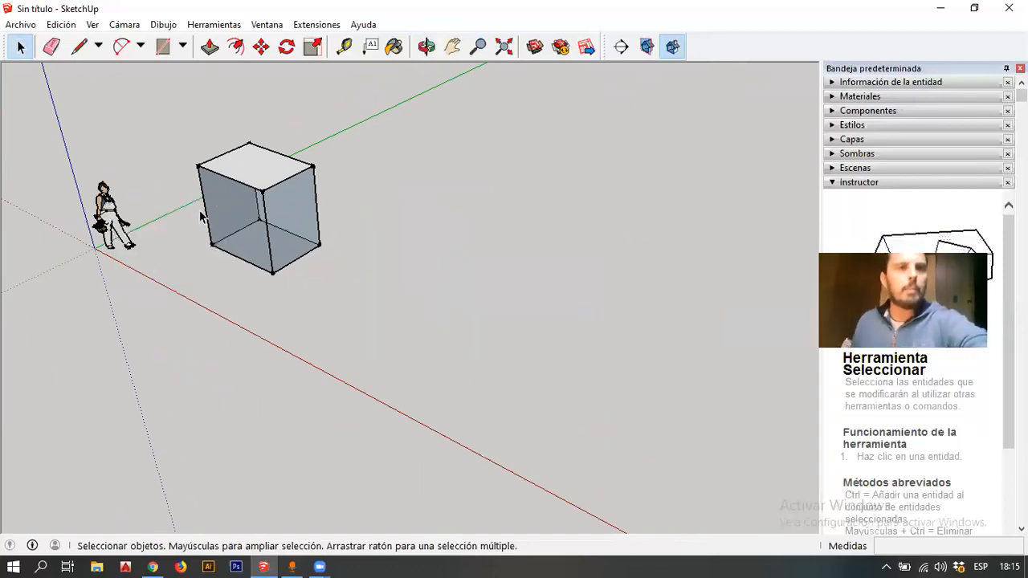
Open the remaining box for editing and restore its missing side face with a line about 1.04 m long along that face's upper edge
scroll(201, 215, up, 1)
triple_click(273, 171)
scroll(273, 169, up, 4)
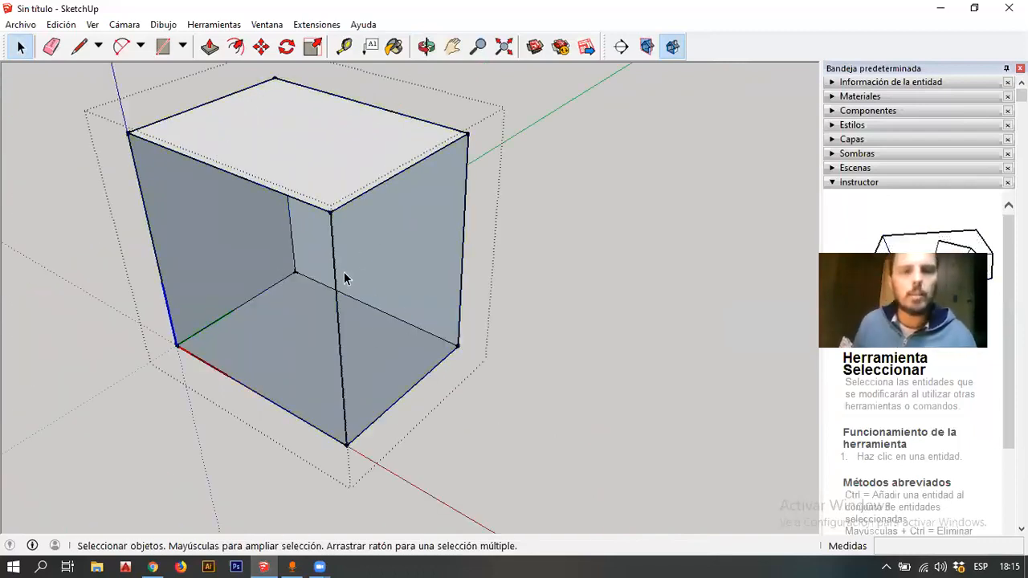
key(l)
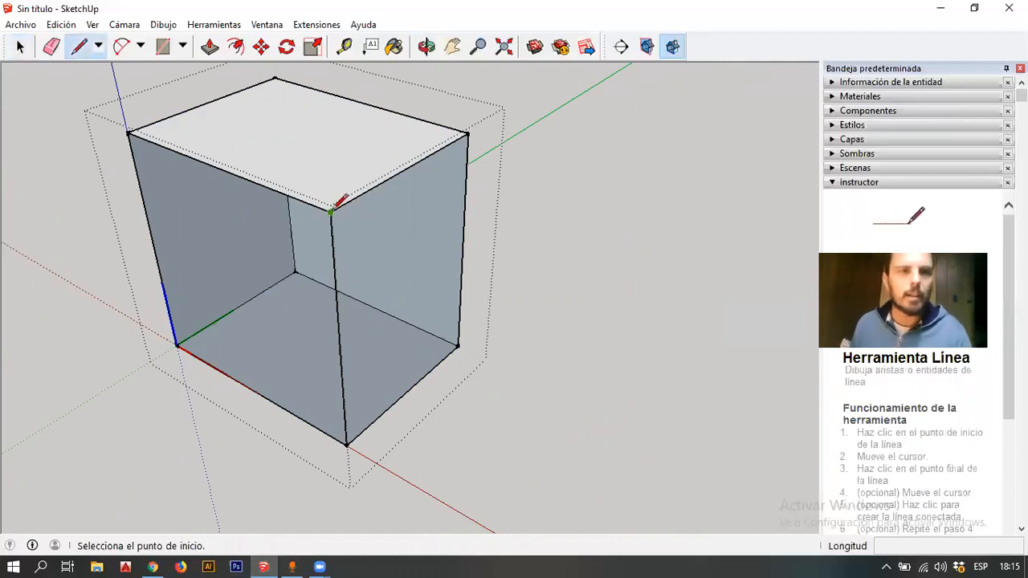
click(331, 211)
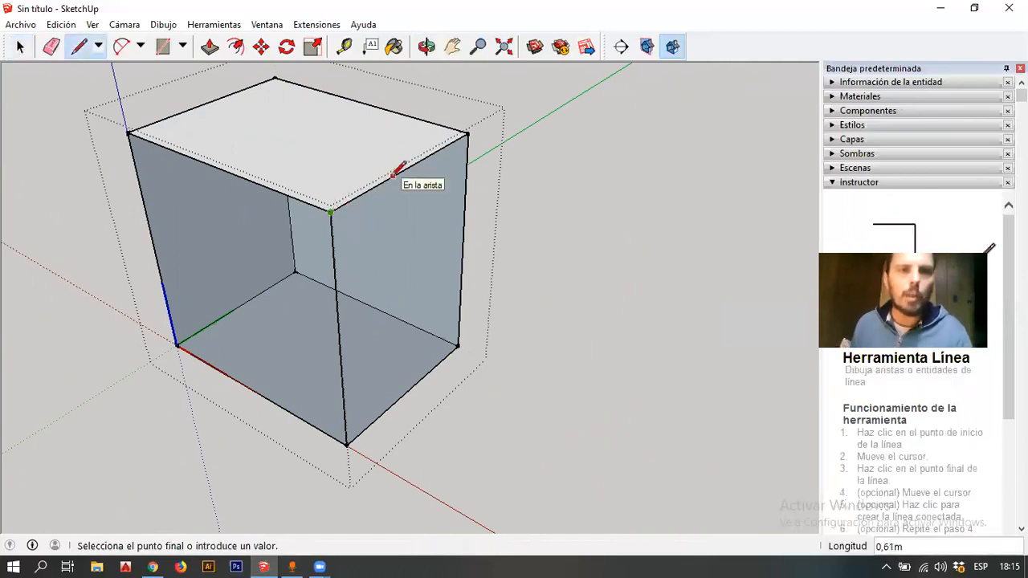
click(433, 152)
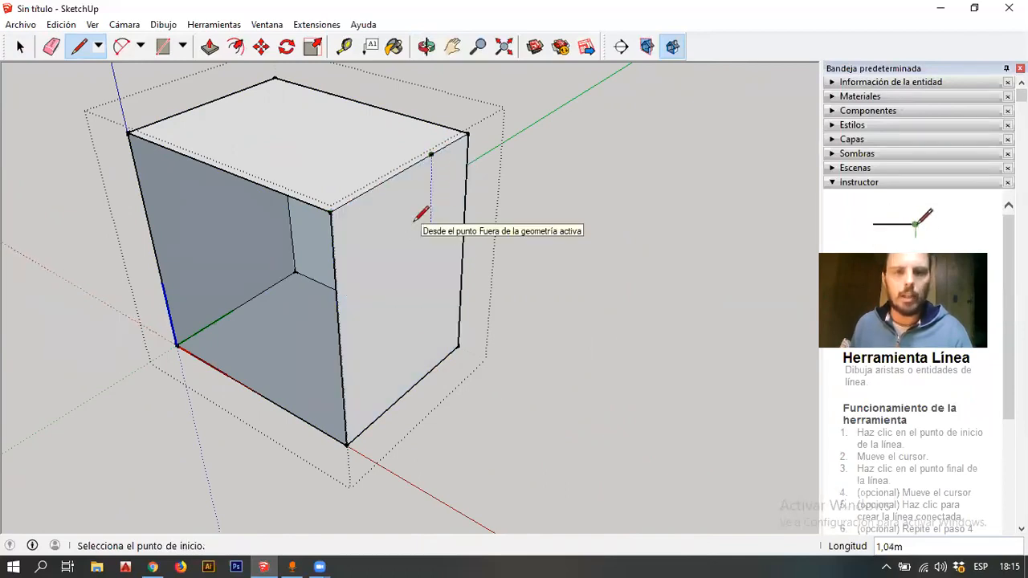
key(space)
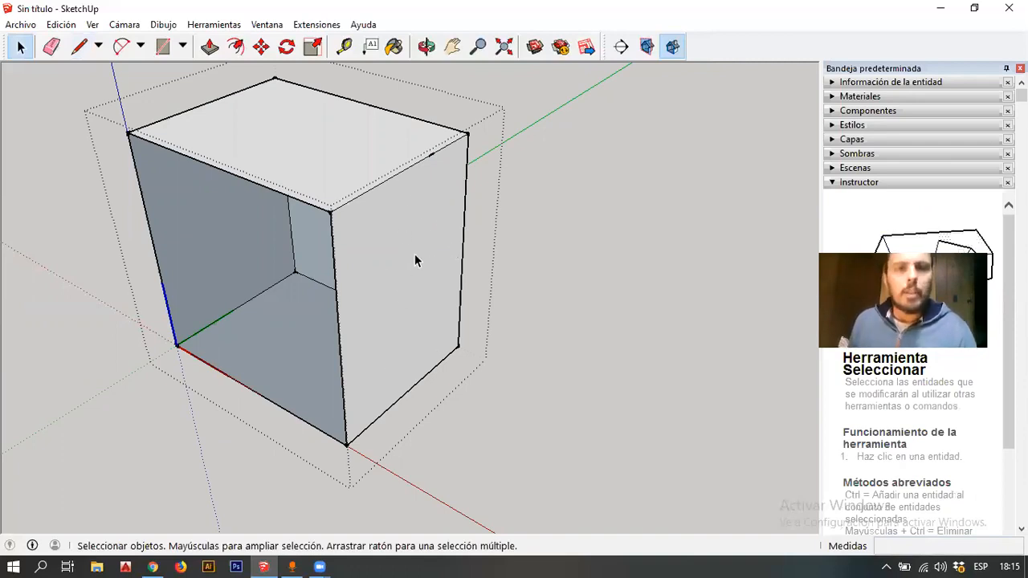
Select each of the two segments of the side face's upper edge to check where it is split
click(371, 194)
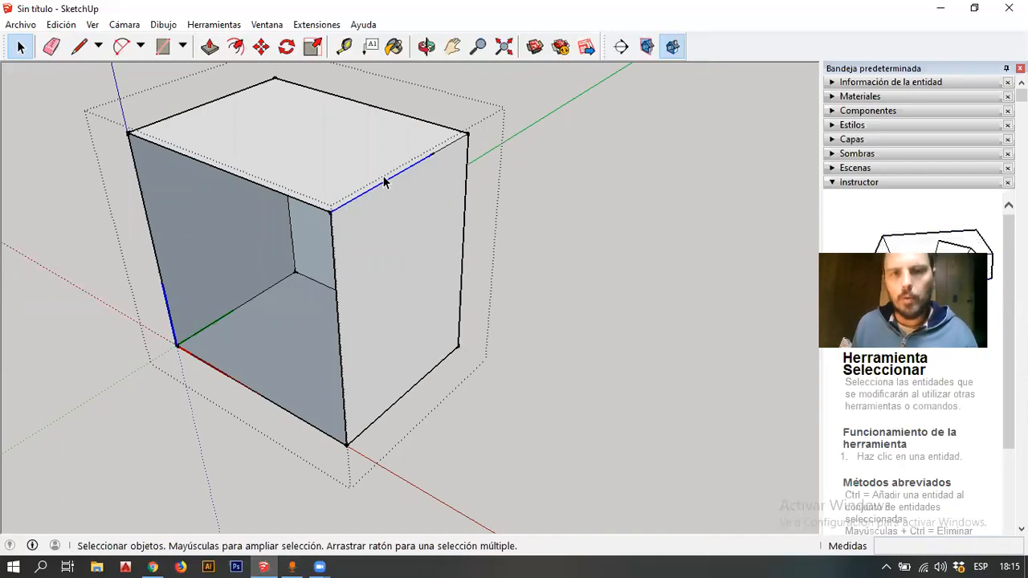
click(444, 147)
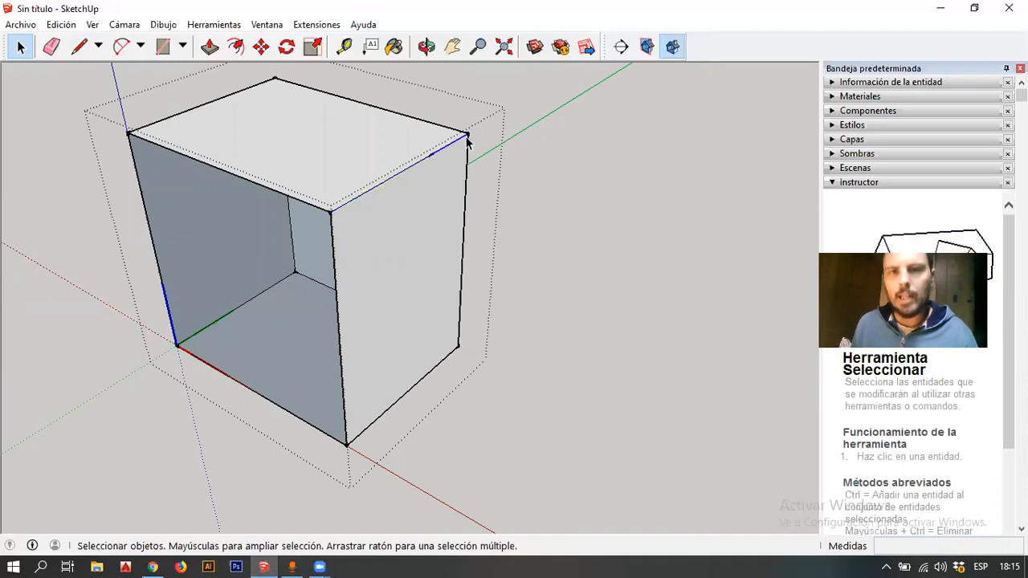
scroll(450, 232, down, 1)
scroll(406, 207, up, 1)
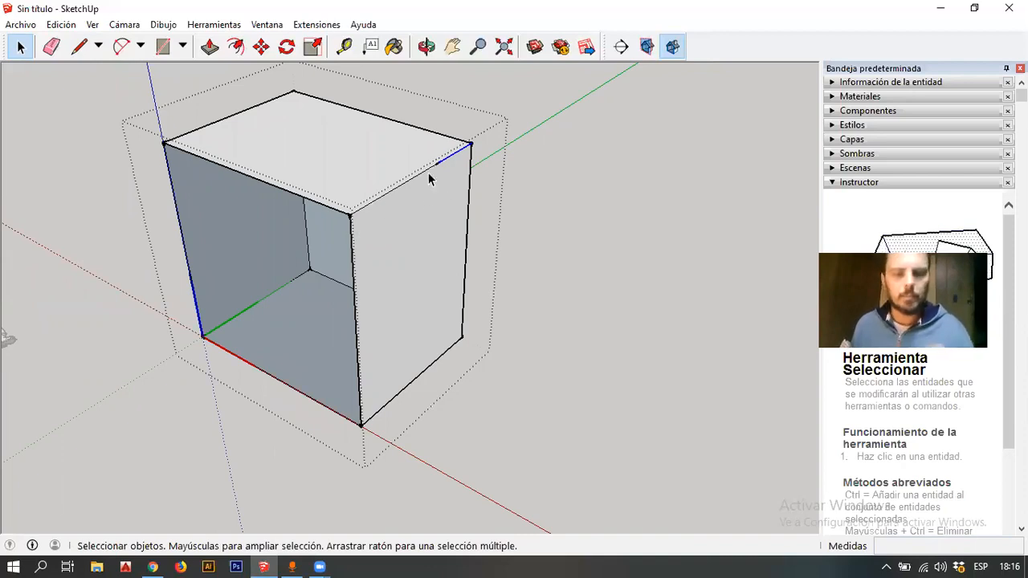
Restore the missing front face with a 1 m line along its upper edge, starting at the corner shared with the side face
key(l)
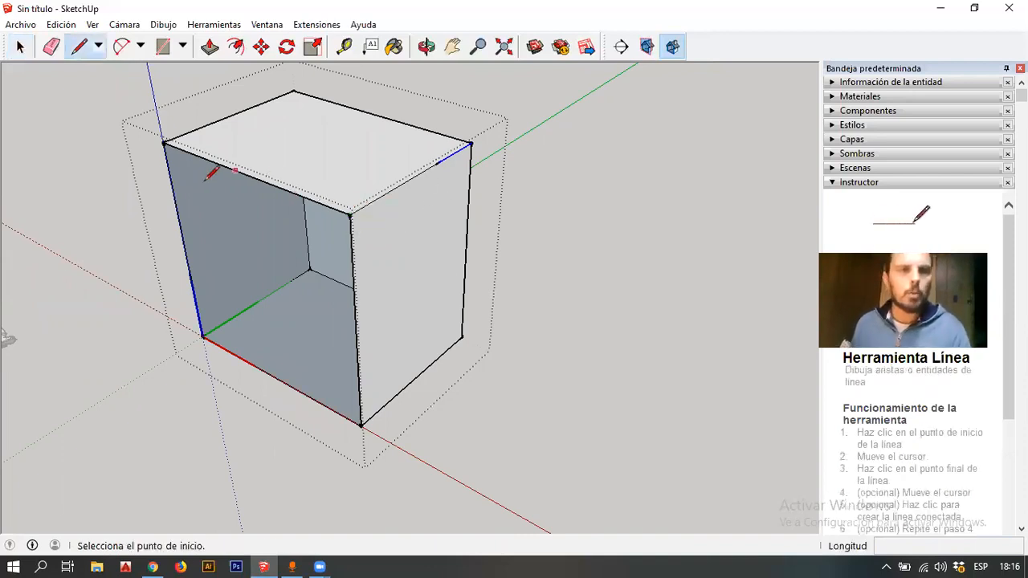
click(351, 214)
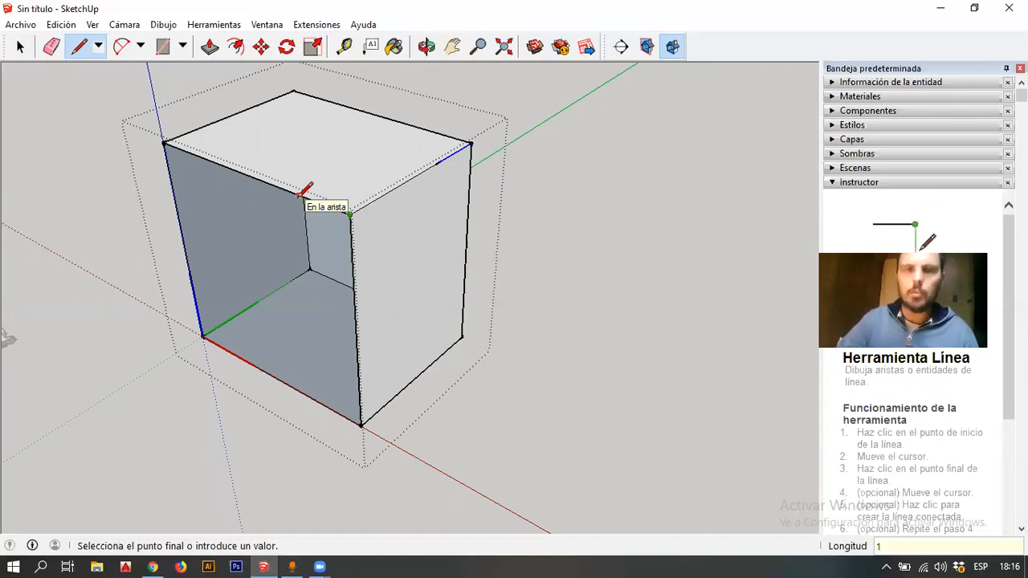
click(301, 194)
key(space)
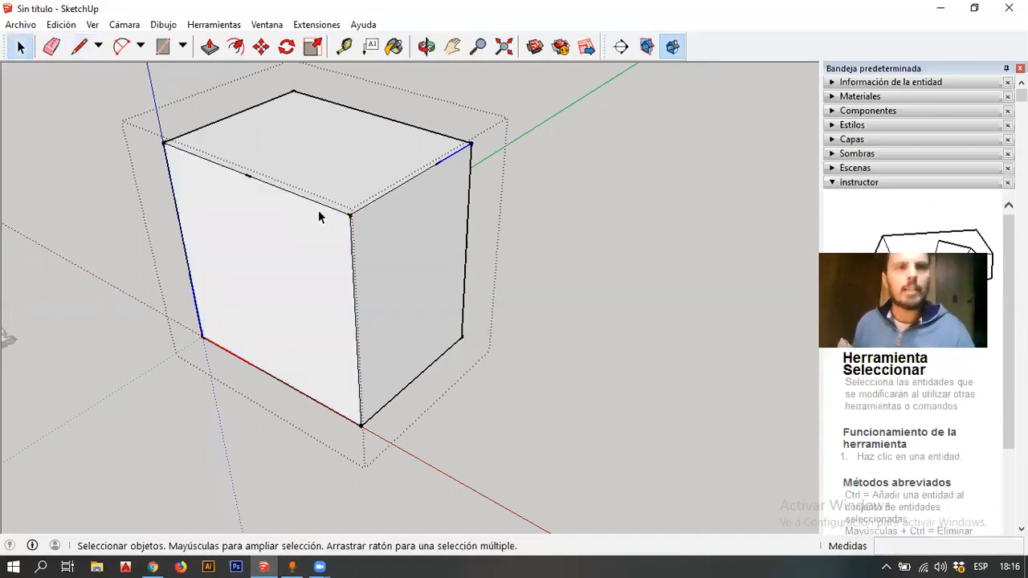
Divide the top face with a line from the front edge's 1 m endpoint to the opposite rear edge
scroll(354, 222, up, 2)
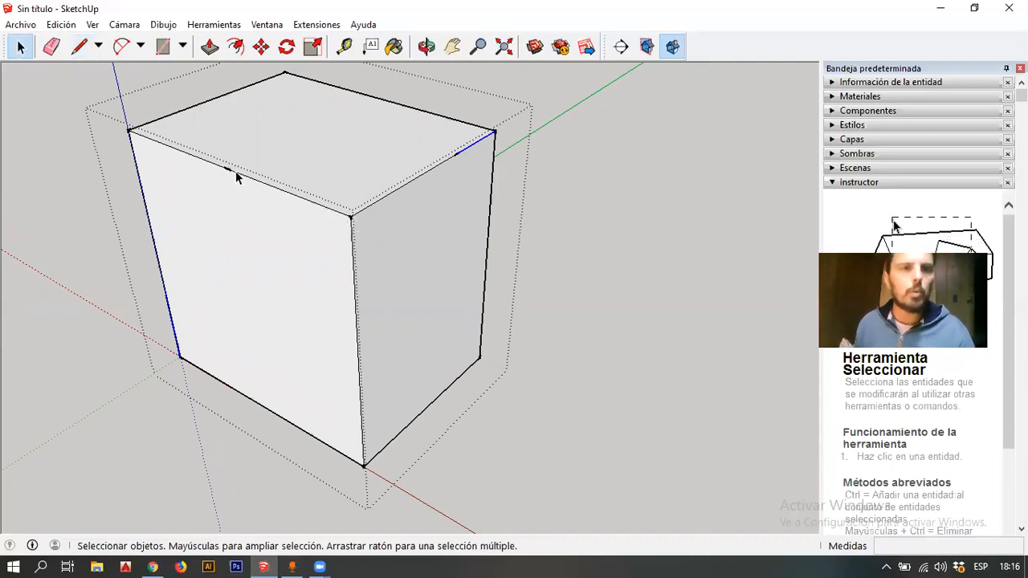
scroll(351, 227, down, 1)
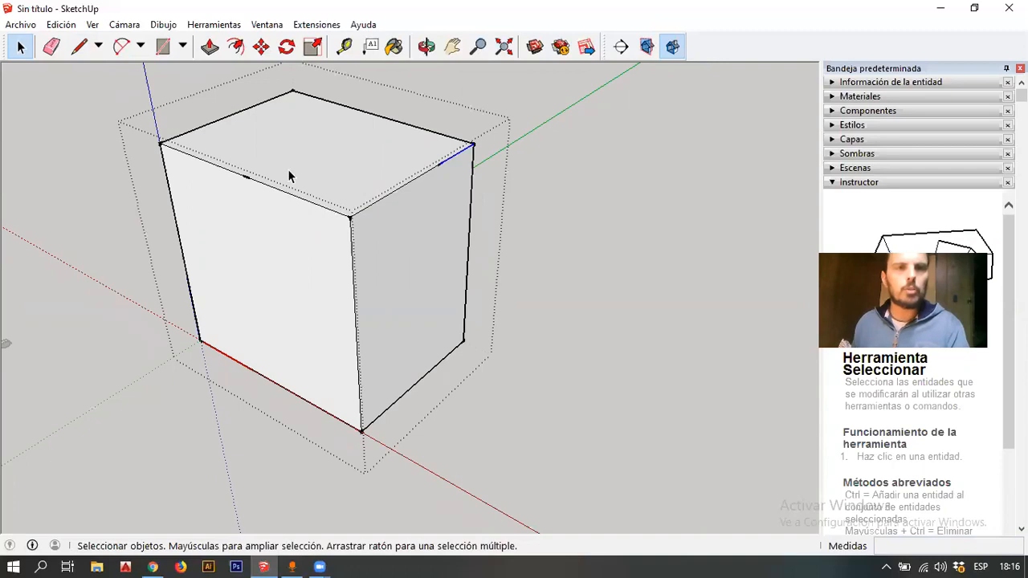
scroll(288, 170, up, 1)
key(l)
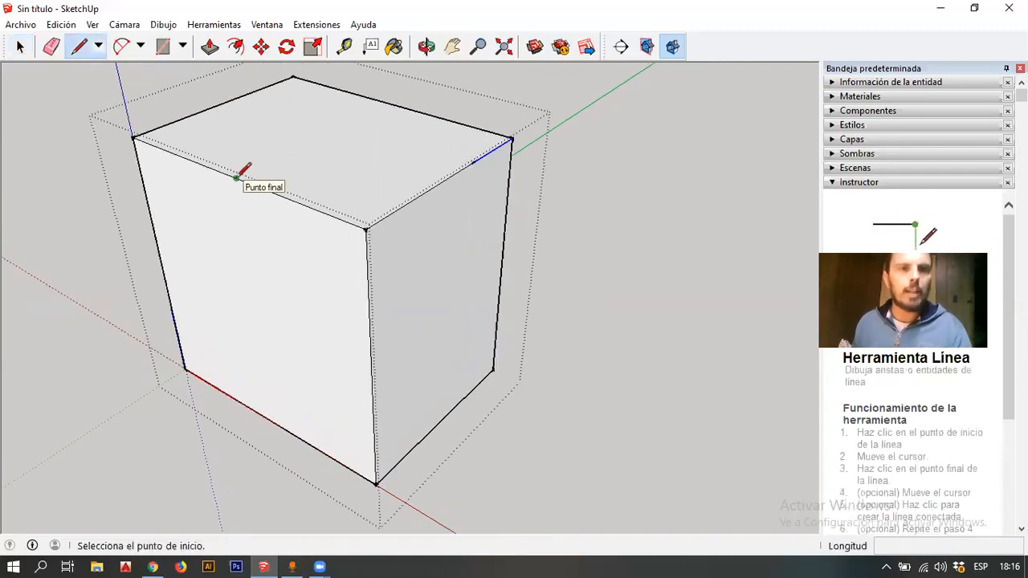
click(237, 177)
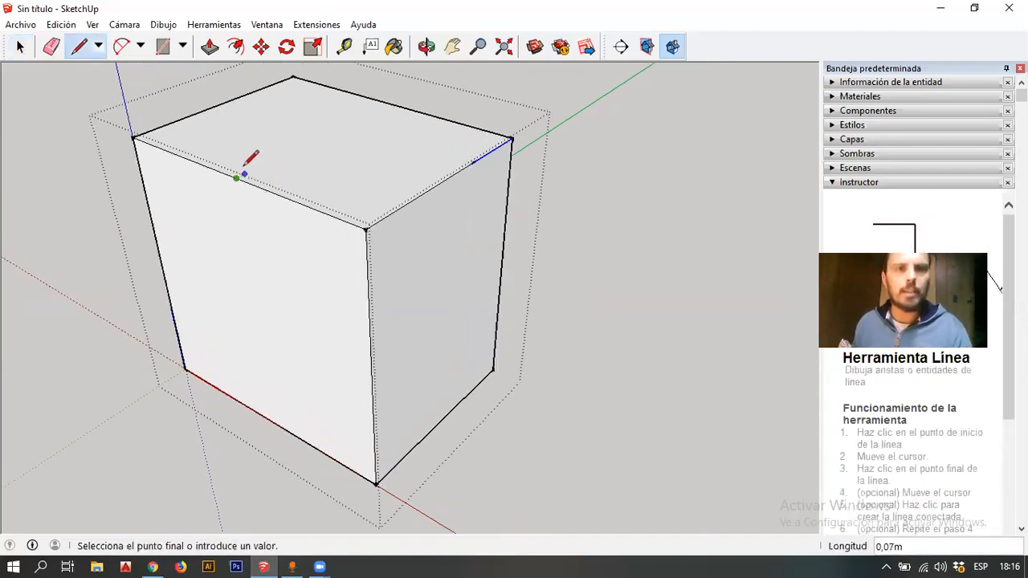
click(392, 104)
key(space)
Select each half of the divided top face in turn to check that they are separate faces
click(361, 148)
click(281, 136)
click(353, 182)
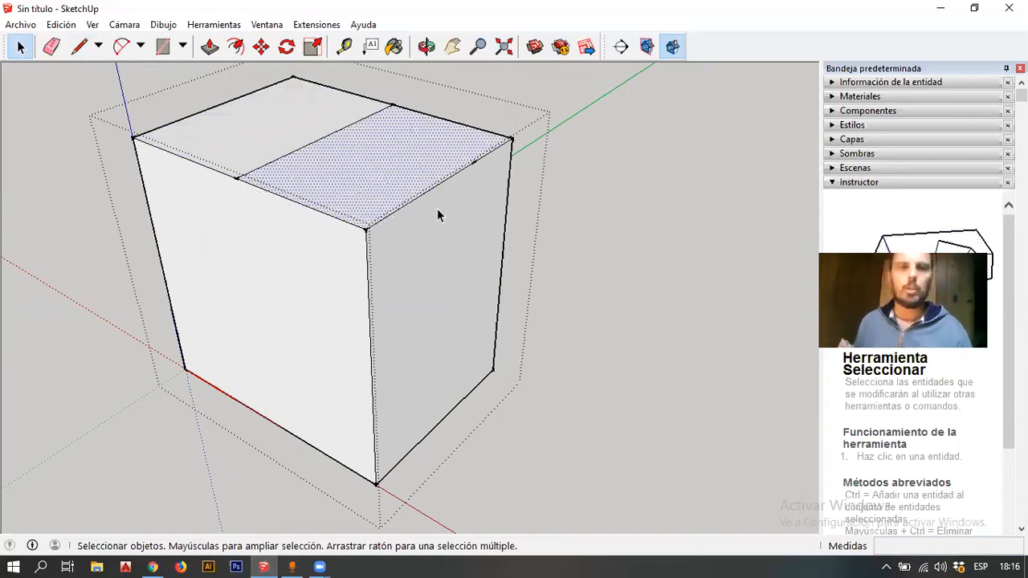
scroll(437, 209, down, 2)
scroll(344, 193, up, 2)
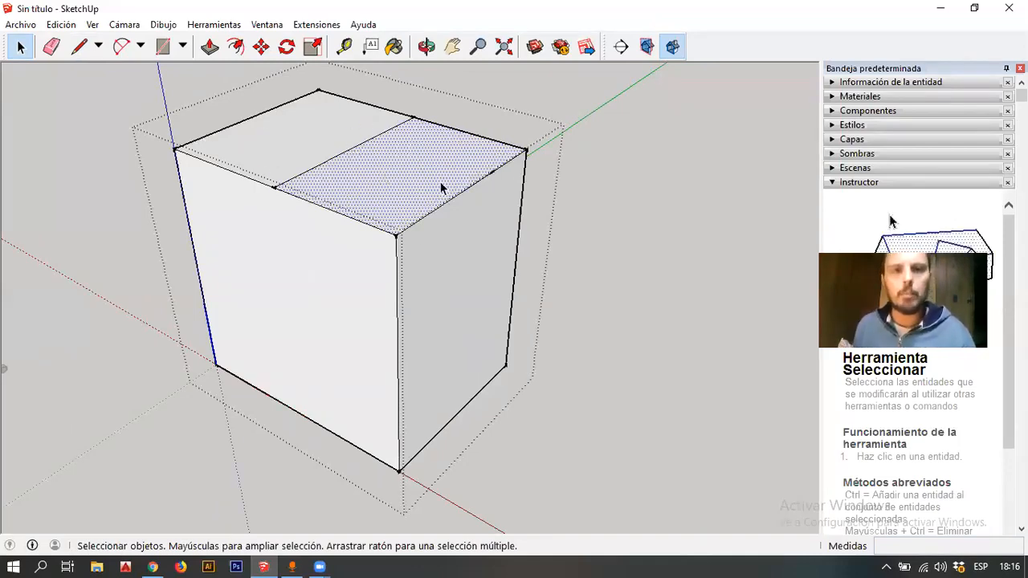
click(324, 152)
click(387, 185)
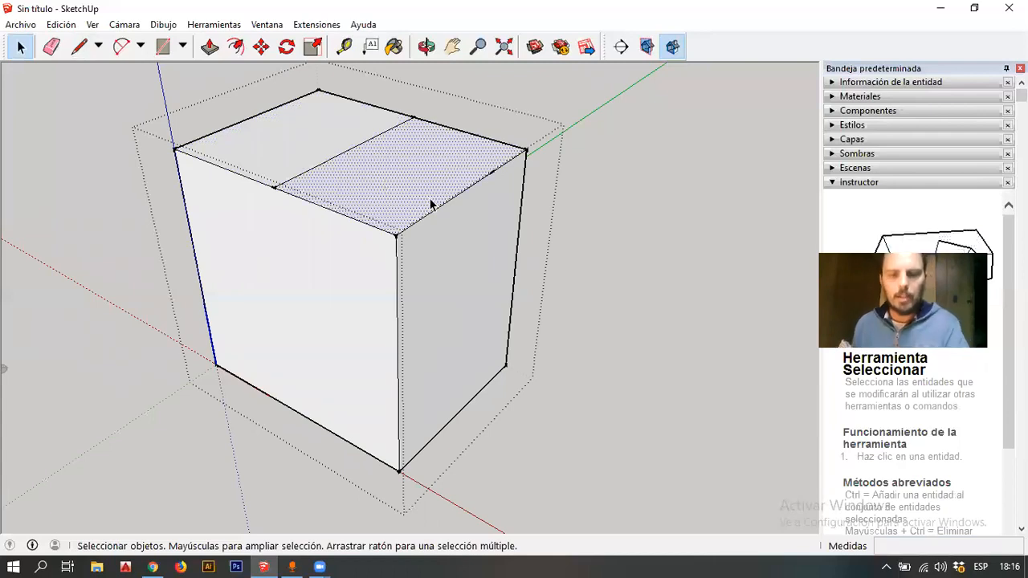
key(p)
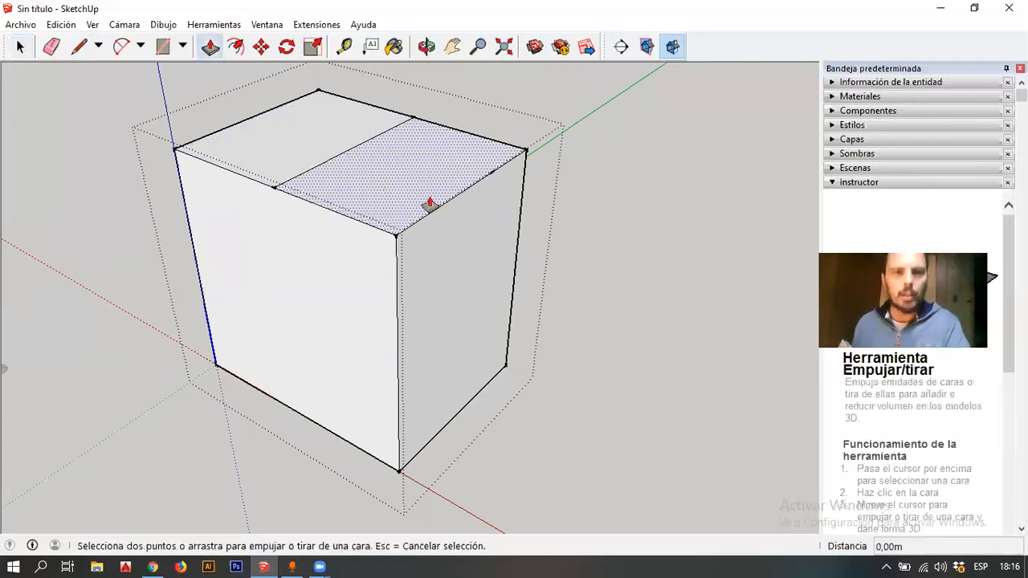
click(413, 200)
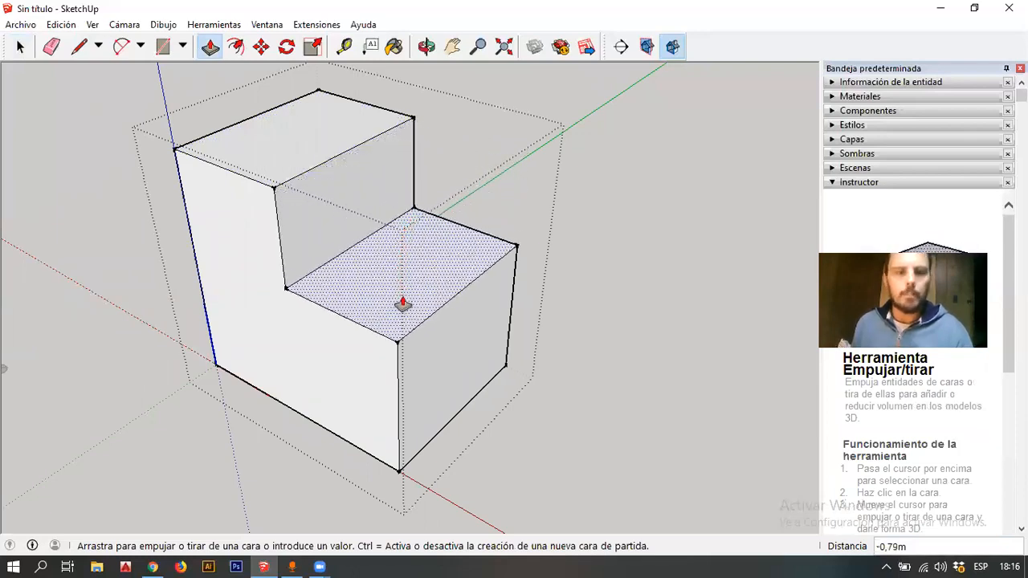
key(Escape)
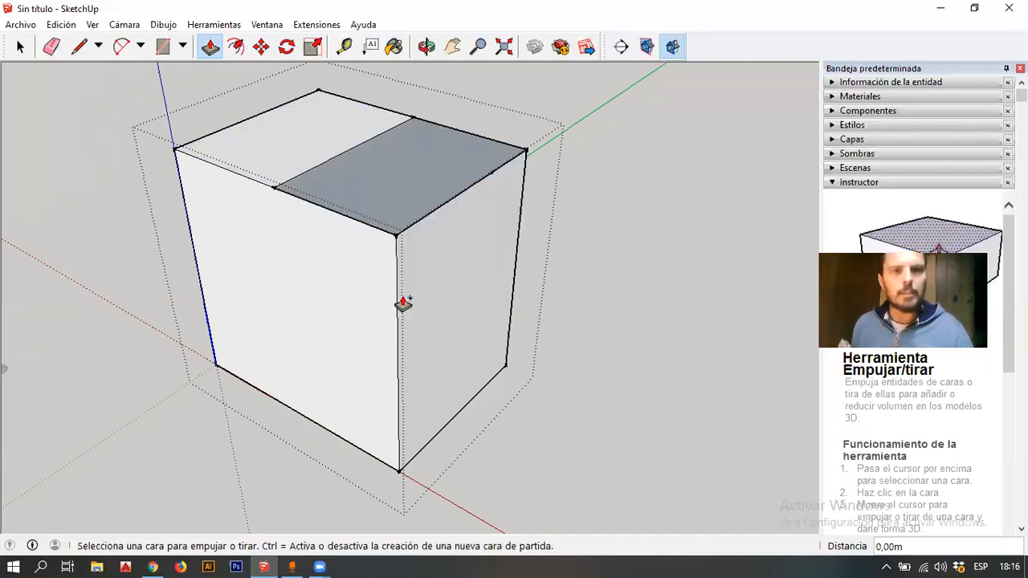
key(space)
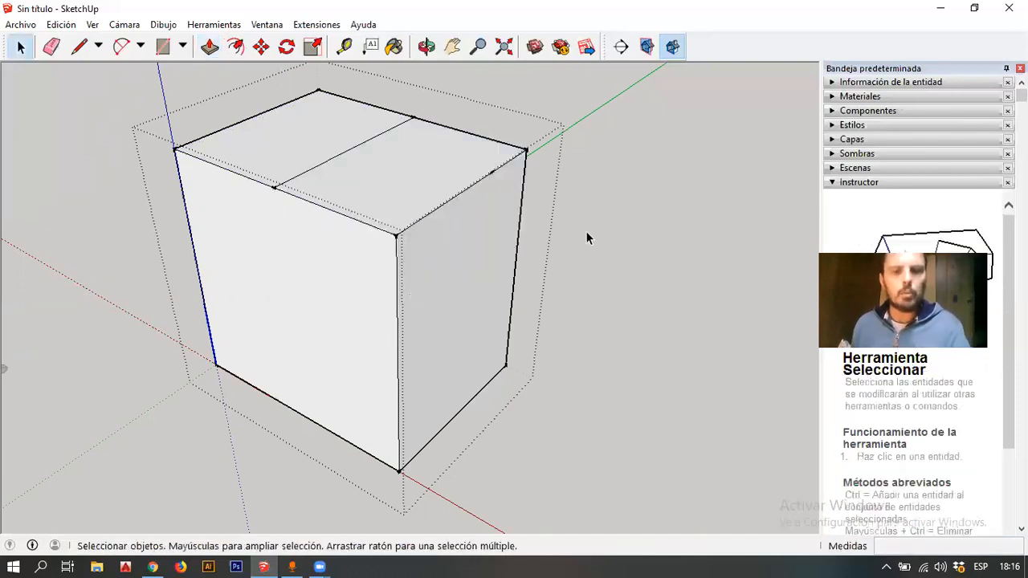
Try pushing the top half beside the restored side face down about 0.6 m, and undo the line dividing the top face
key(p)
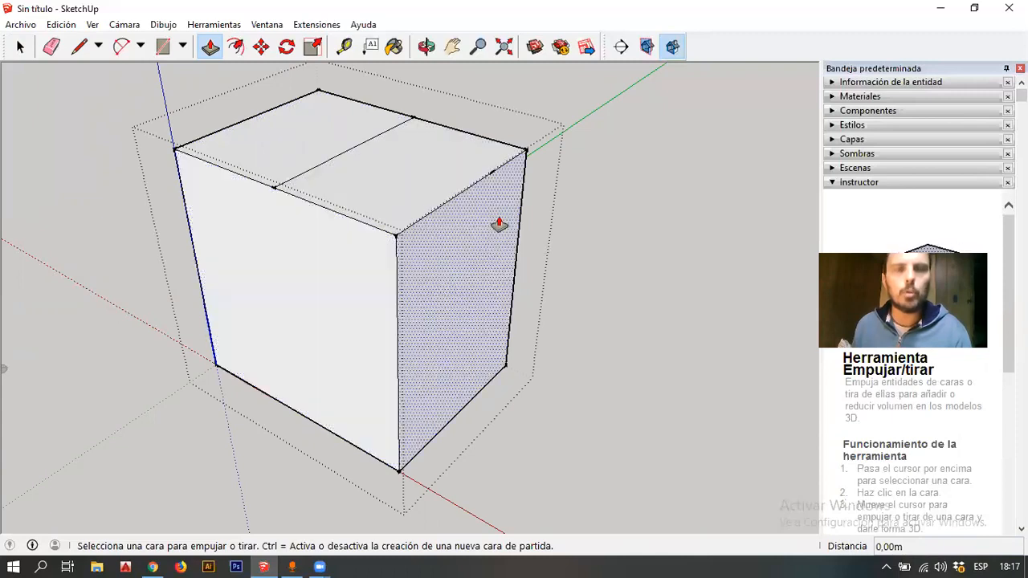
click(397, 199)
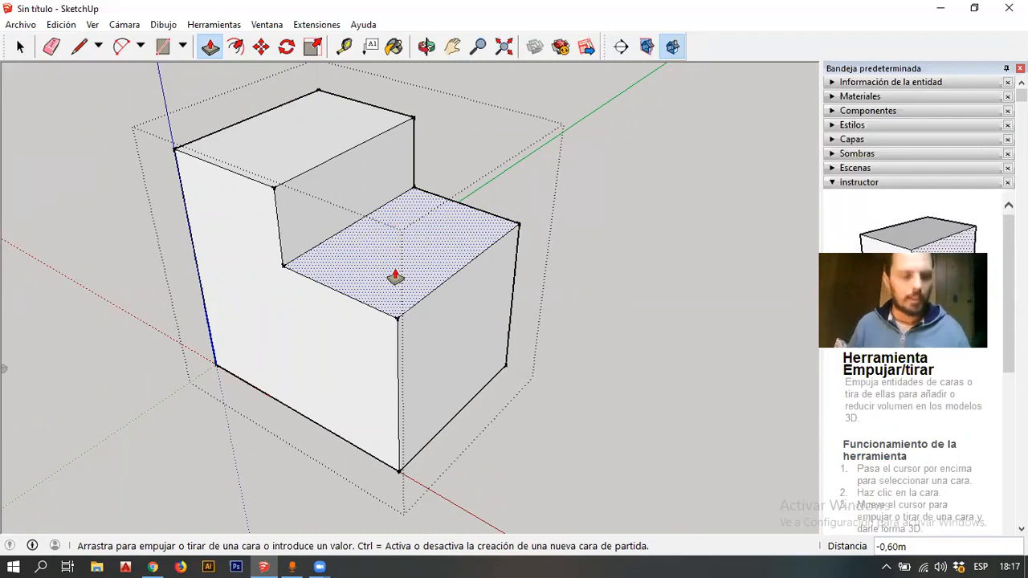
key(Escape)
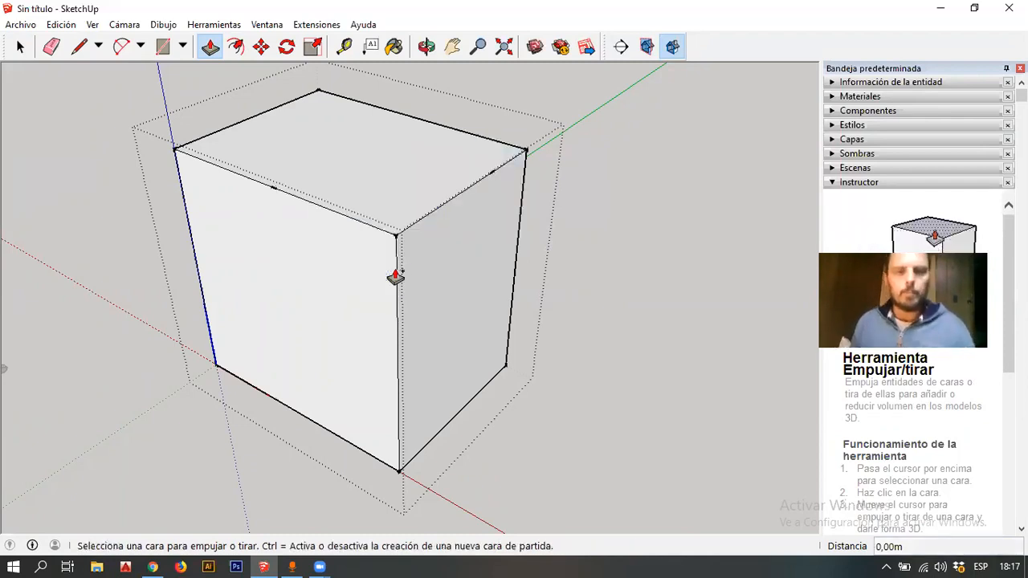
key(space)
middle_drag(395, 274, 419, 276)
middle_drag(237, 195, 249, 201)
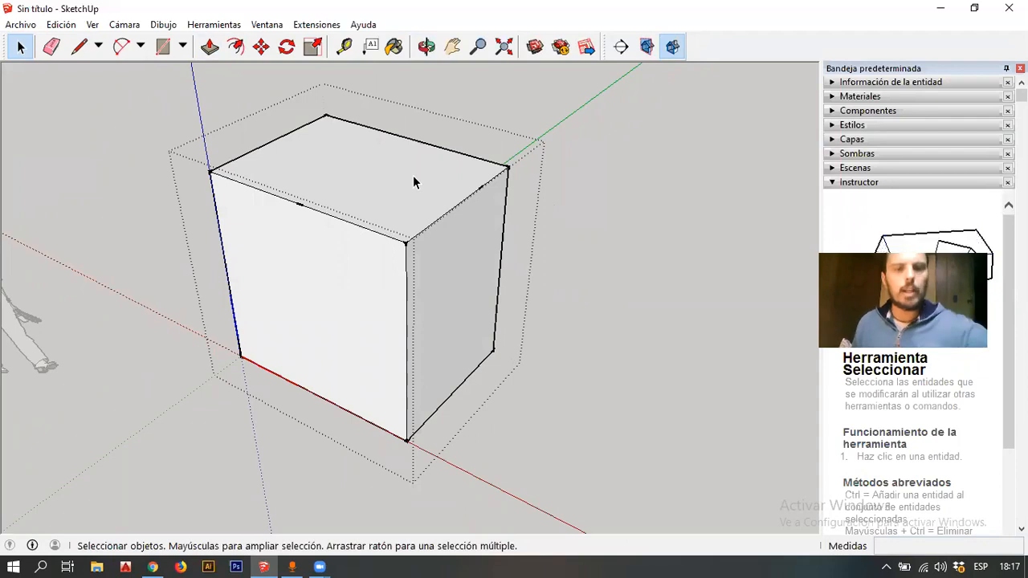
Measure from the top face's front corner to the midpoint of the upper front edge, and close the box component
key(t)
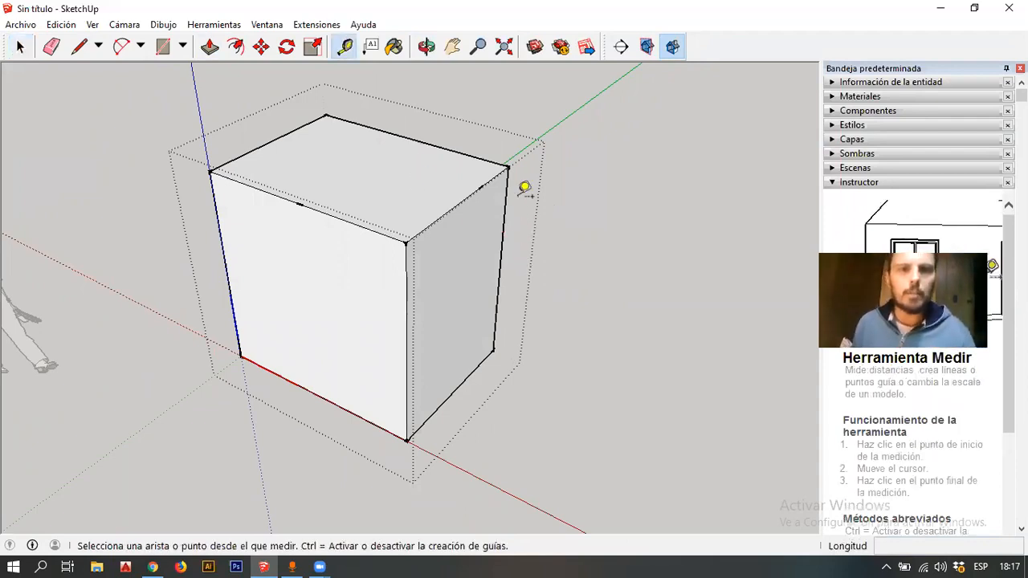
click(416, 236)
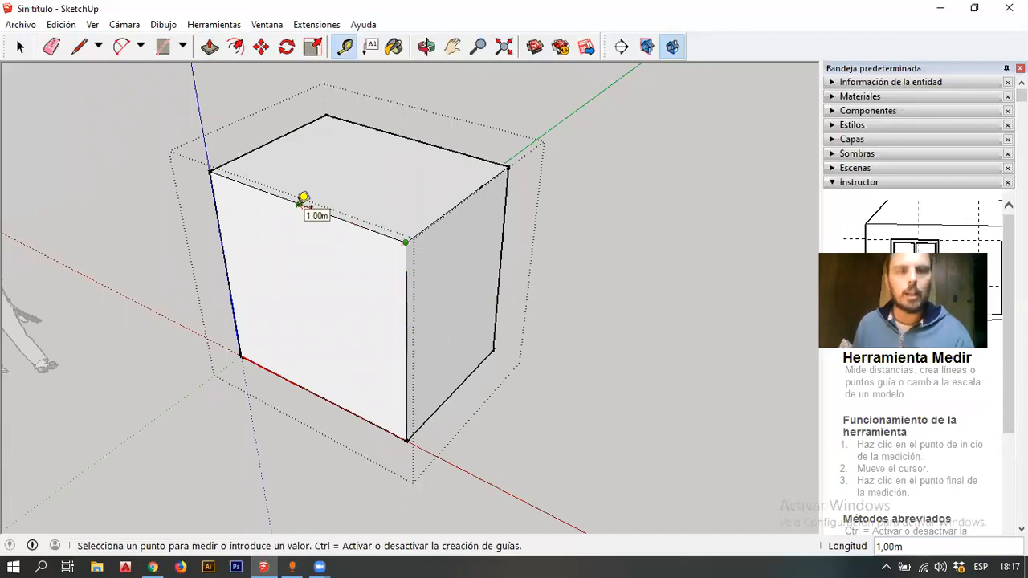
key(space)
scroll(434, 249, down, 3)
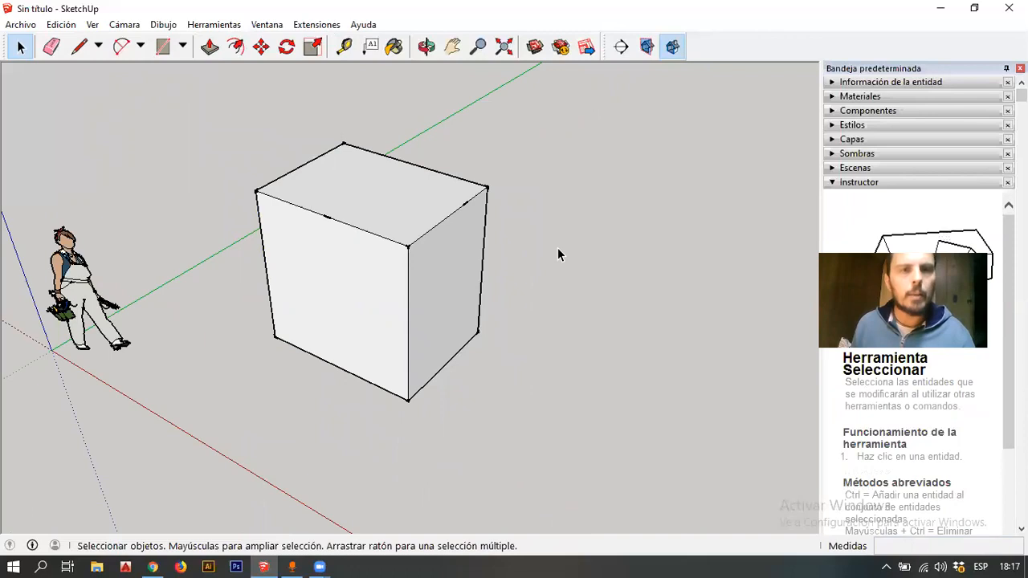
scroll(408, 246, up, 2)
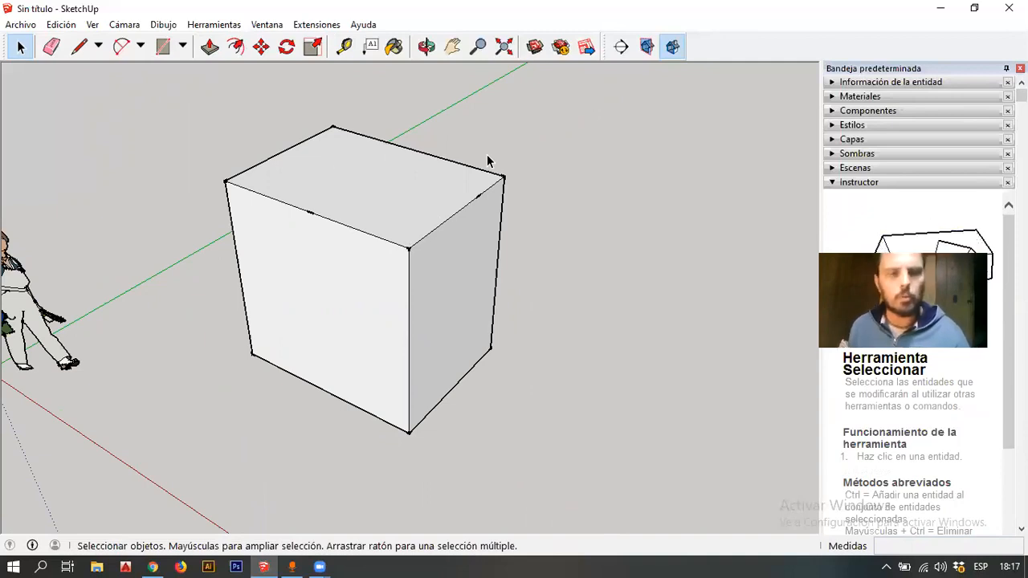
scroll(487, 159, down, 1)
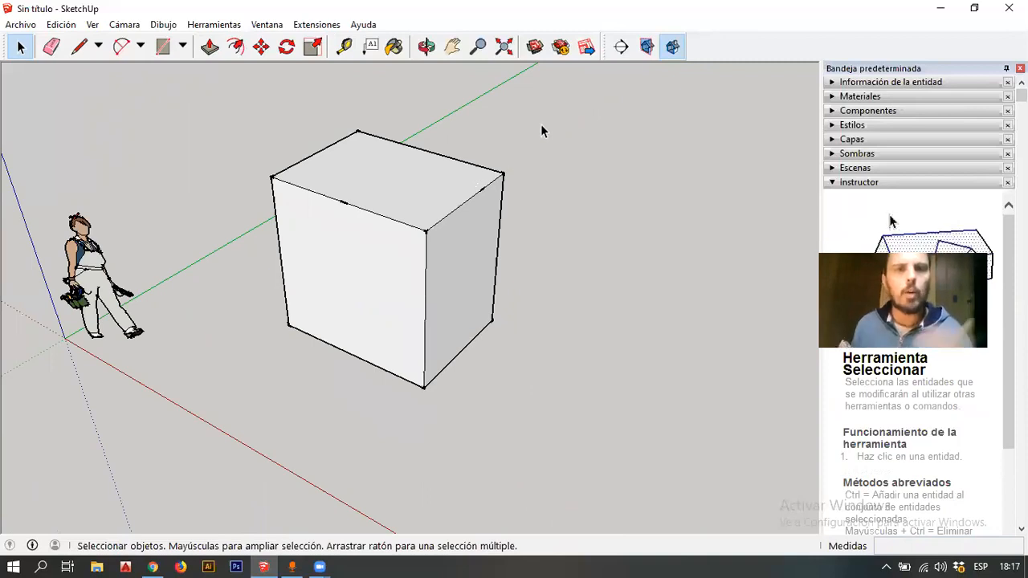
scroll(450, 162, down, 1)
scroll(491, 129, up, 1)
scroll(420, 195, down, 2)
triple_click(385, 217)
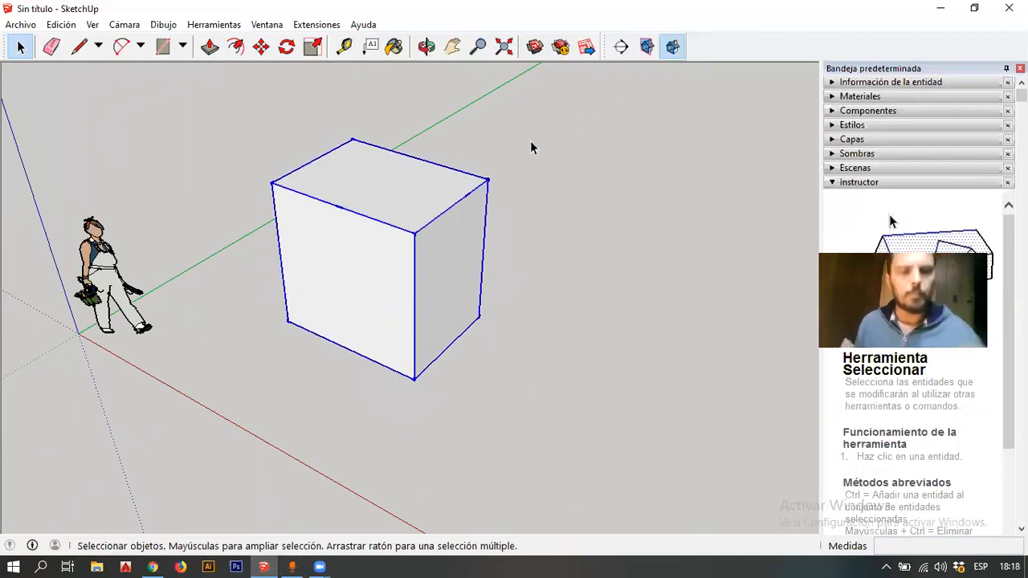
key(e)
scroll(540, 167, down, 2)
key(space)
scroll(521, 177, up, 1)
key(s)
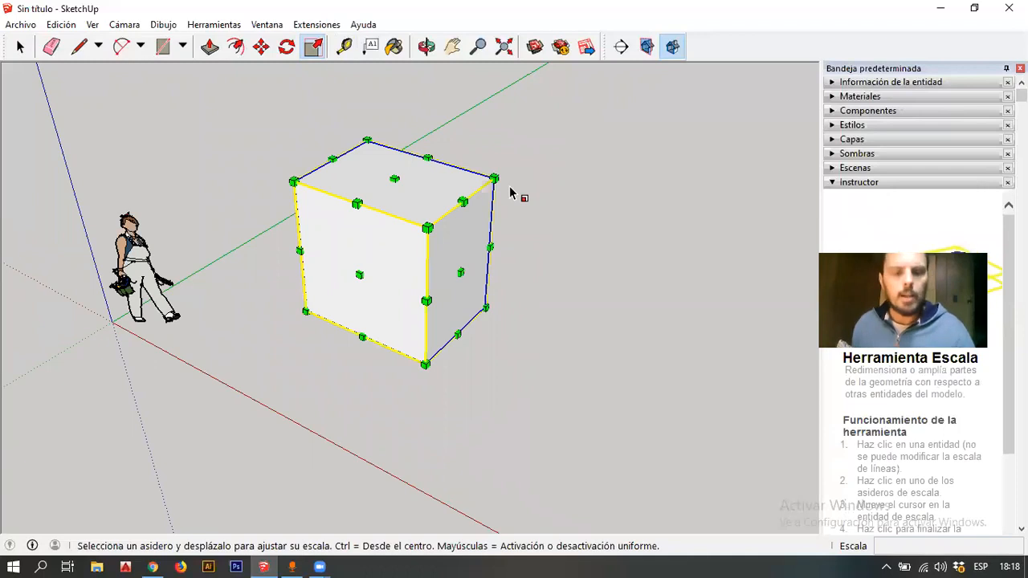
key(space)
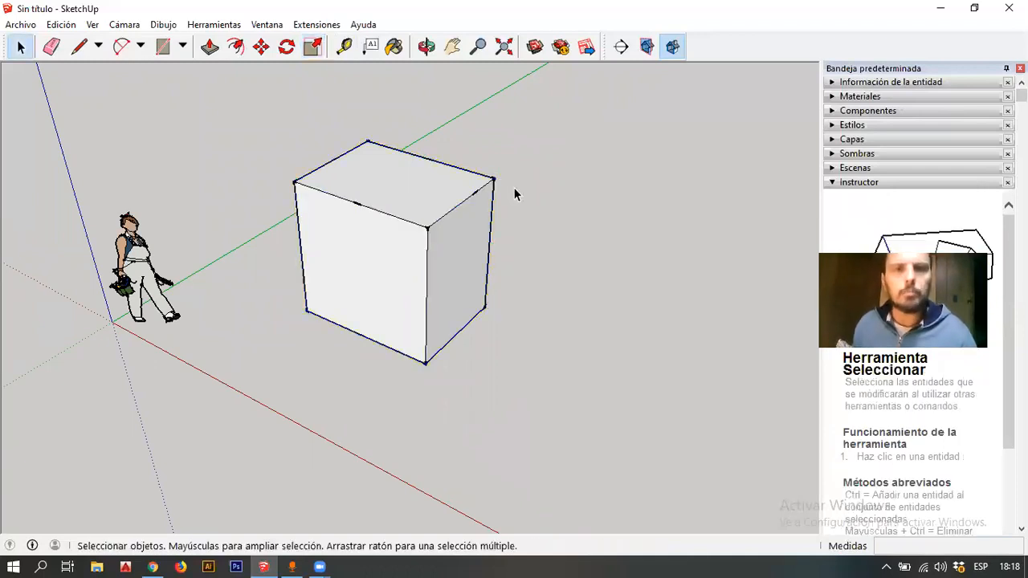
click(515, 196)
scroll(501, 210, up, 2)
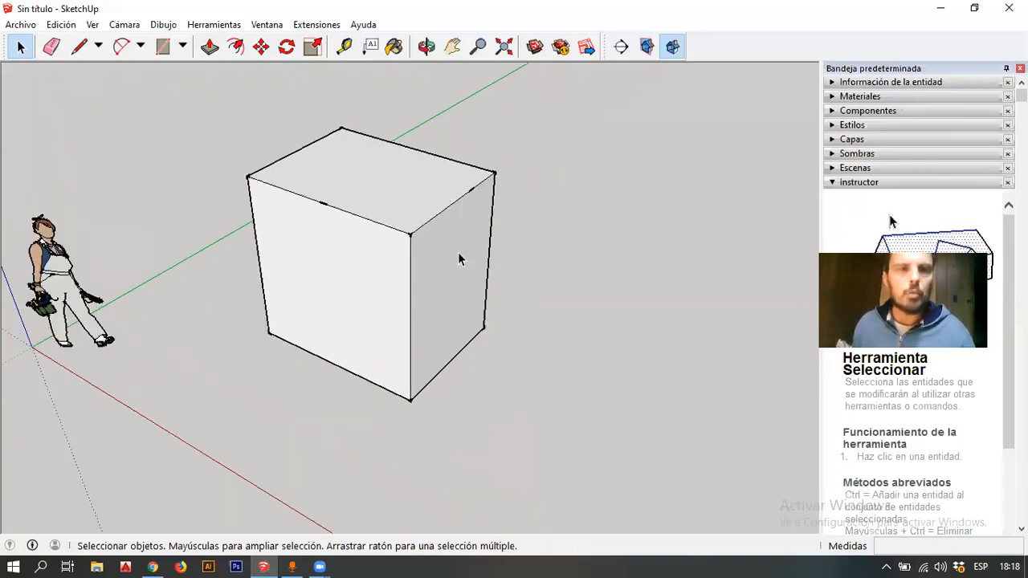
Open the box component for editing and close it, two times in a row
double_click(423, 207)
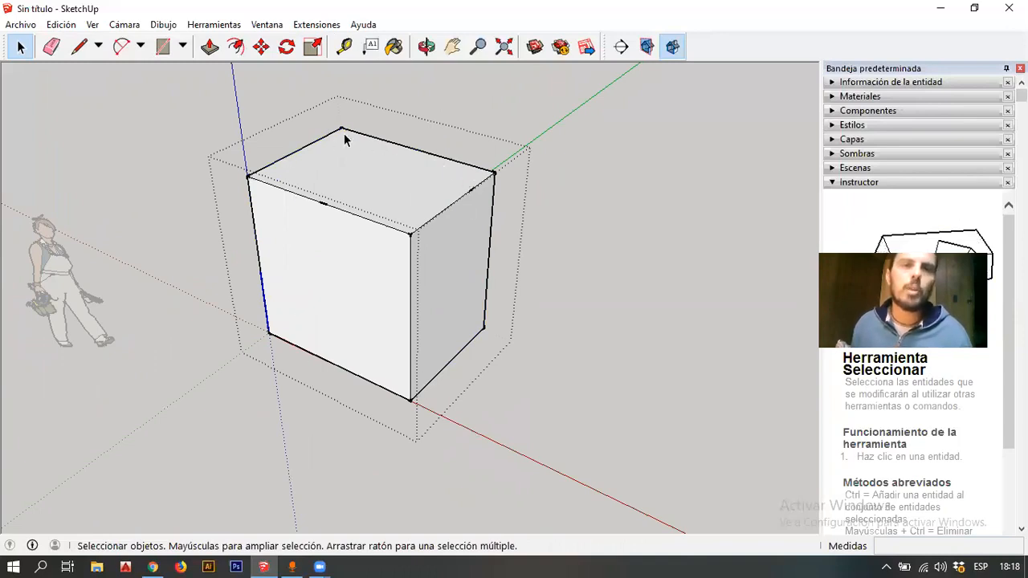
click(544, 219)
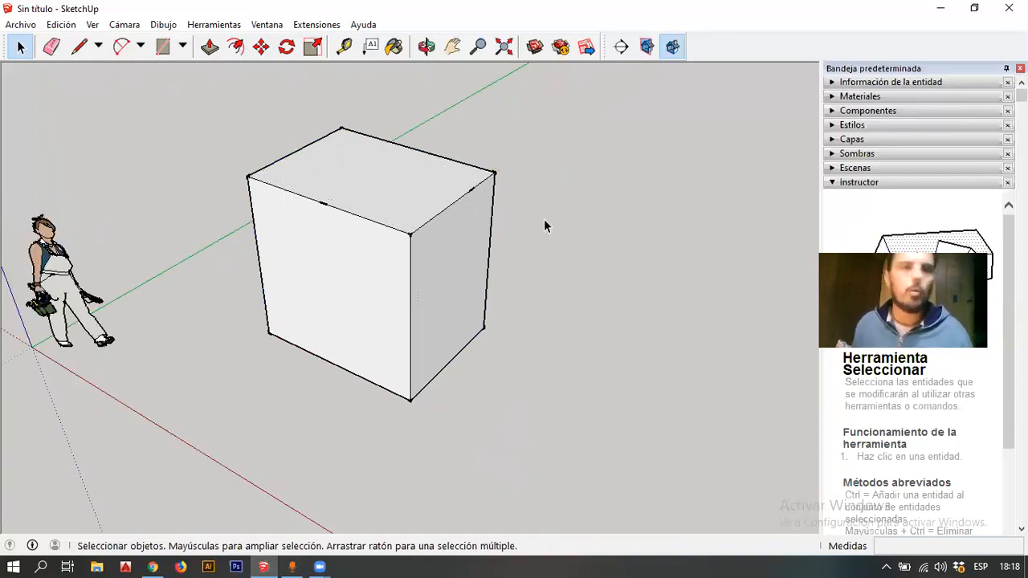
double_click(406, 217)
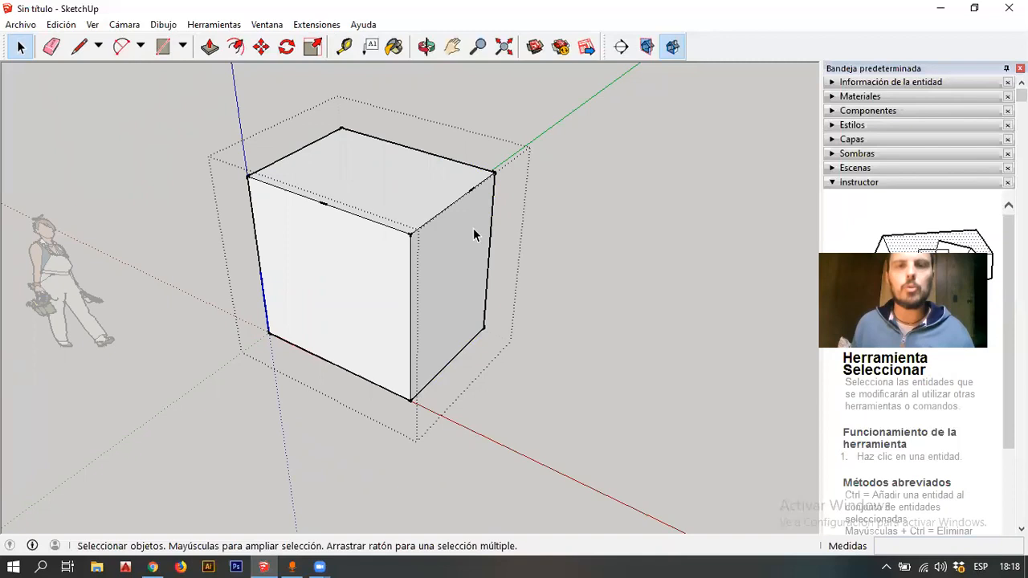
click(603, 217)
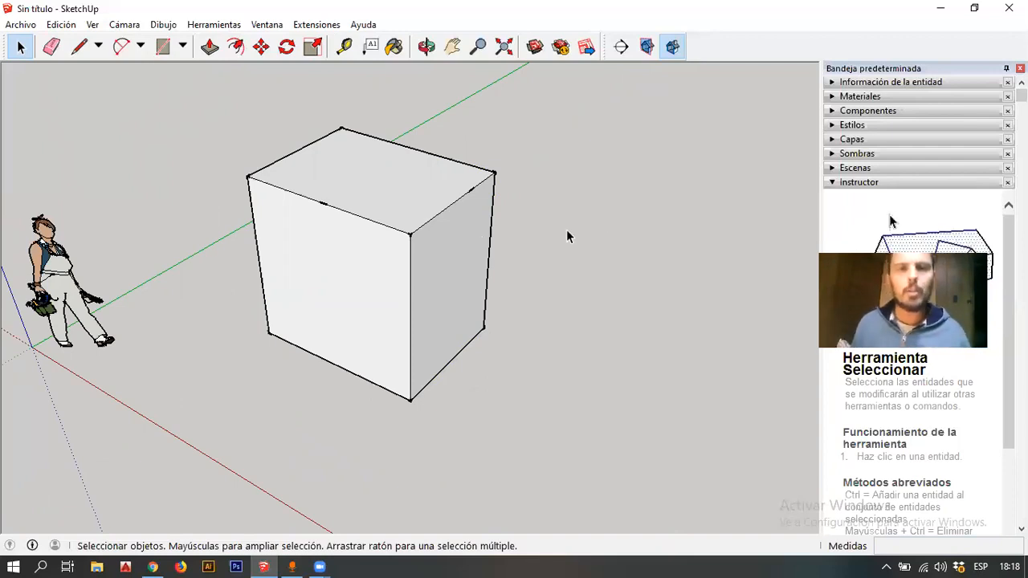
Select the box as a whole from outside the component and deselect it, repeating this on its side face
triple_click(434, 259)
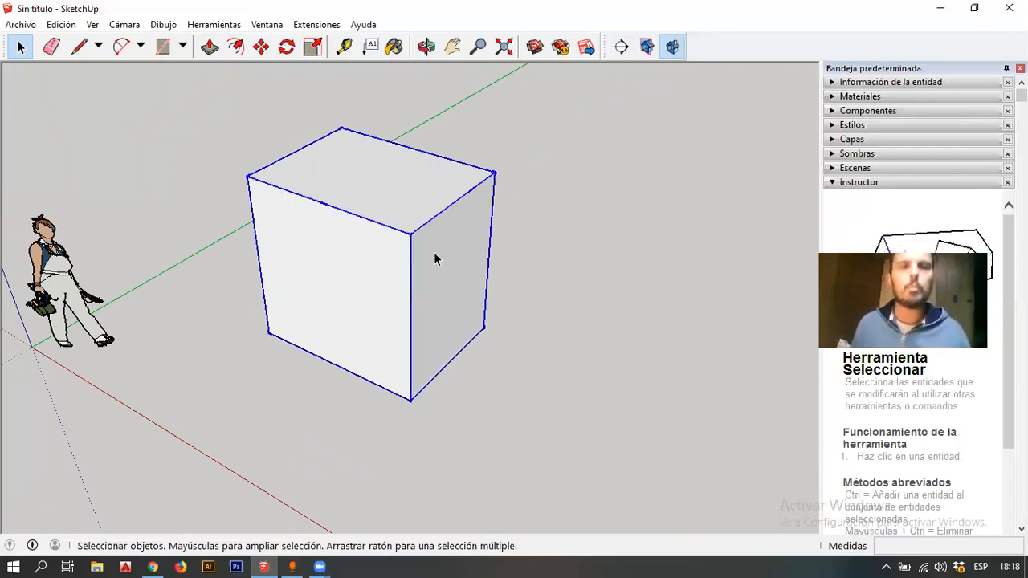
click(523, 226)
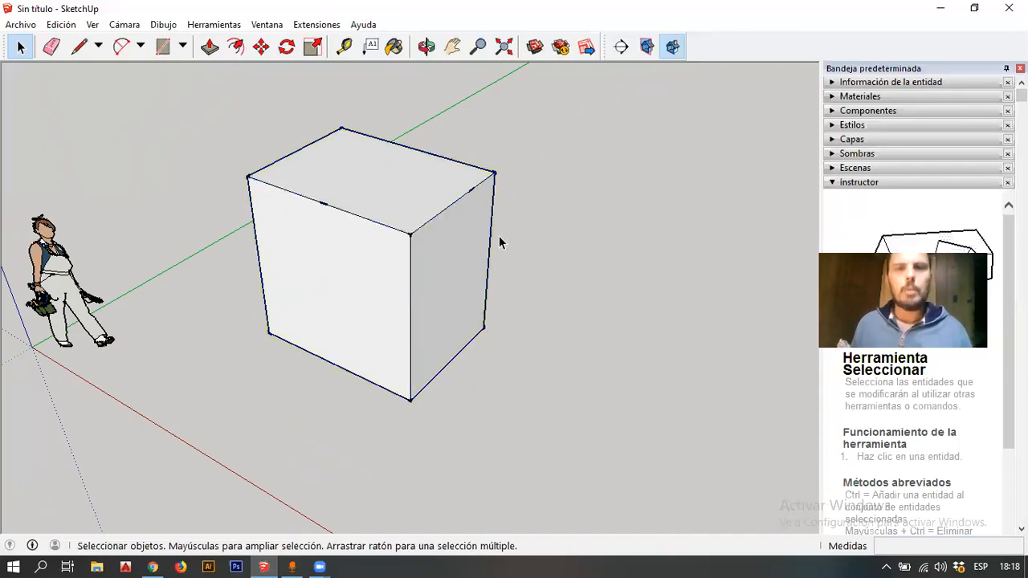
double_click(437, 254)
click(632, 289)
double_click(461, 275)
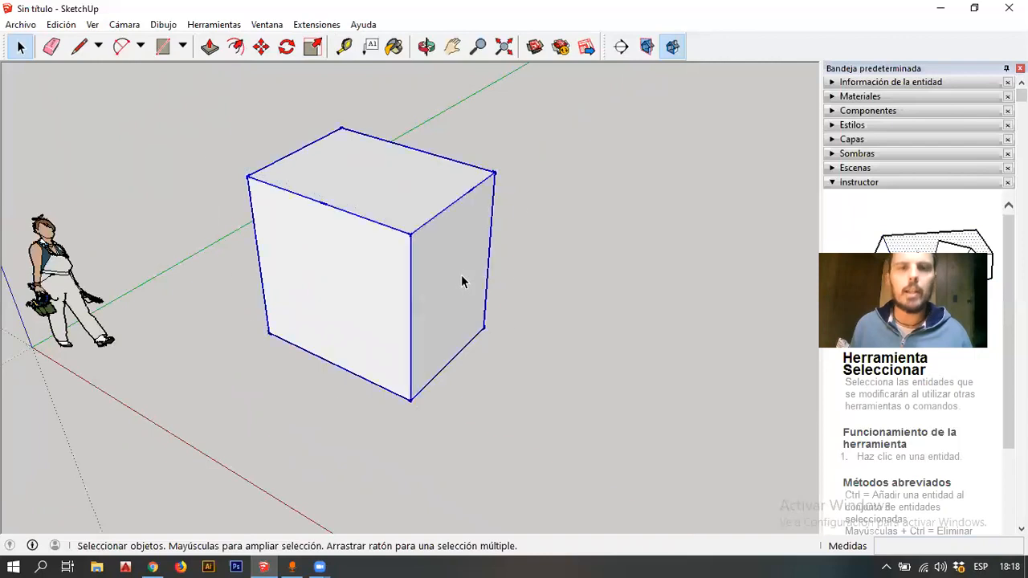
click(574, 262)
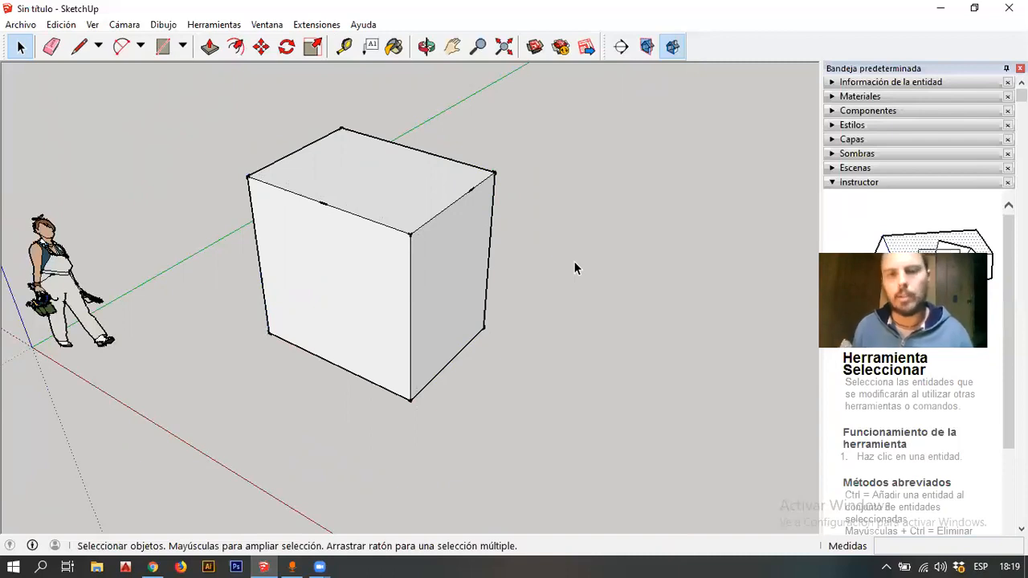
Scale the whole box uniformly by a factor of 2 from its upper rear corner, and undo the scaling
middle_drag(448, 222, 485, 137)
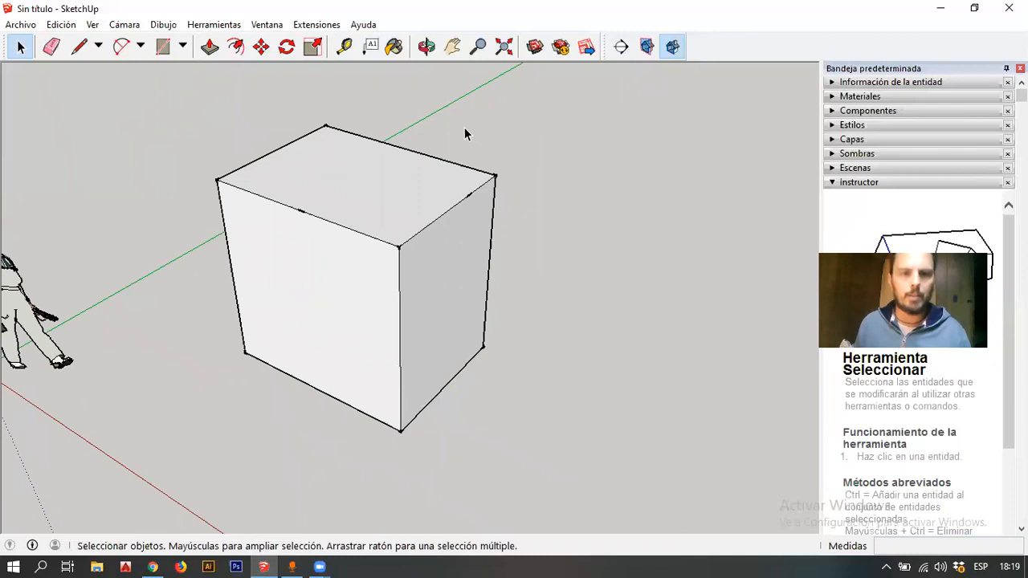
scroll(445, 123, up, 2)
scroll(446, 127, down, 2)
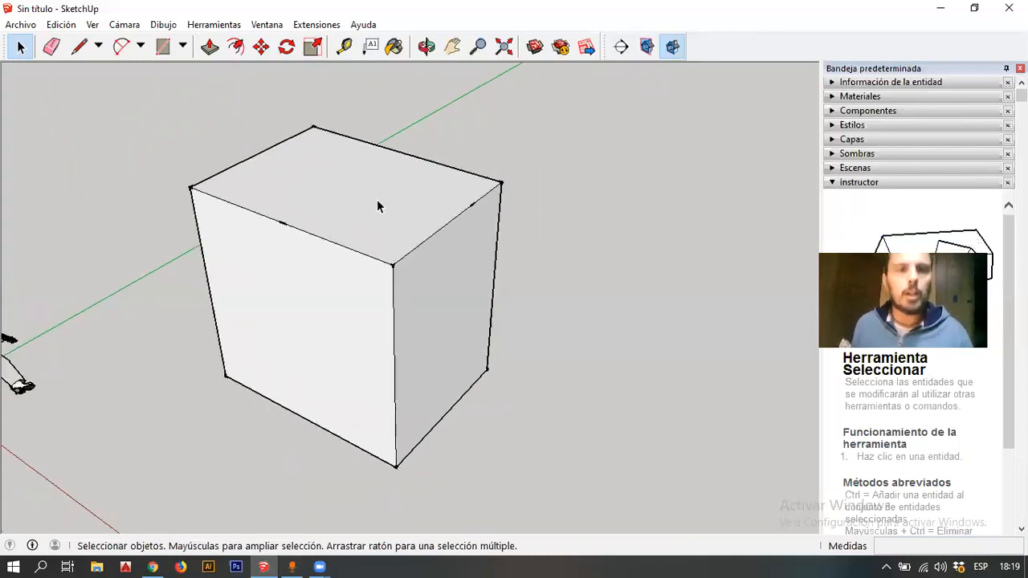
middle_drag(486, 132, 471, 147)
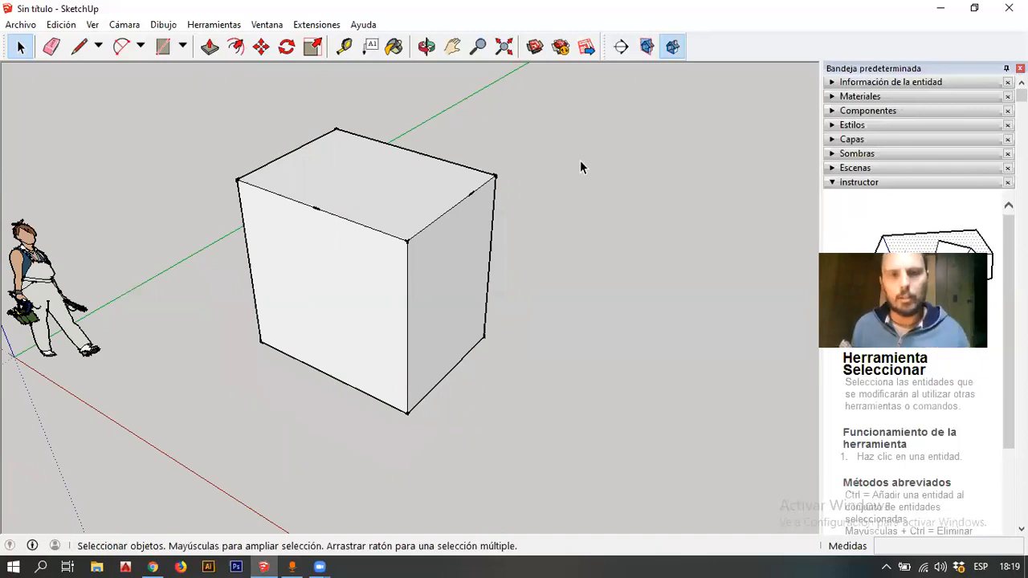
triple_click(384, 192)
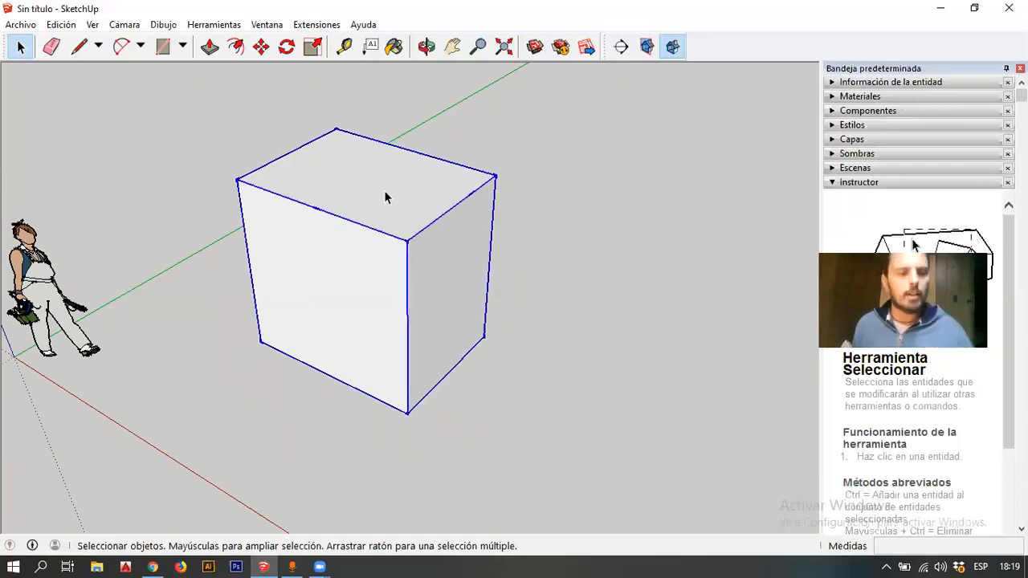
key(s)
middle_drag(390, 217, 473, 154)
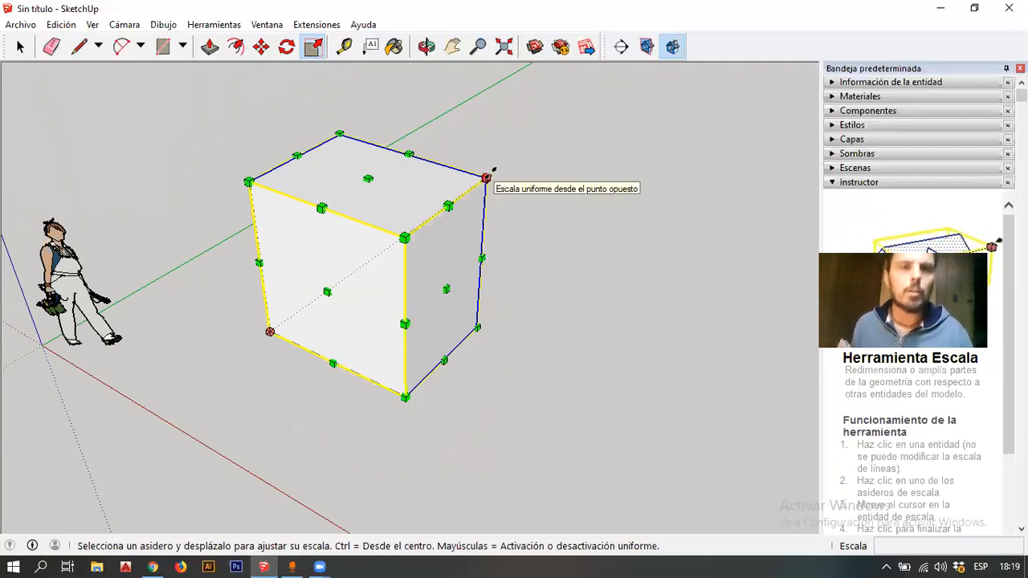
drag(487, 175, 523, 177)
drag(381, 274, 540, 145)
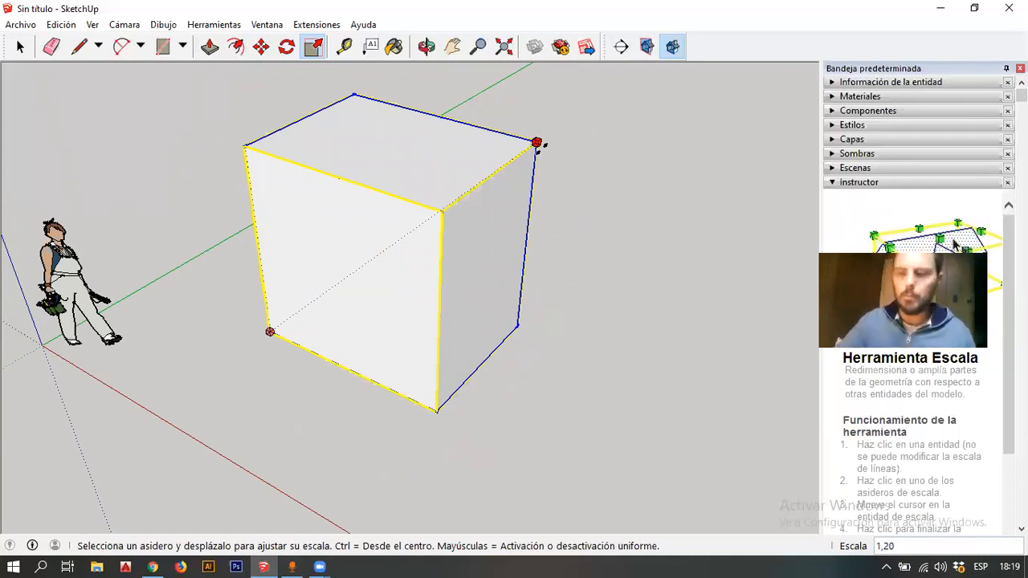
key(Return)
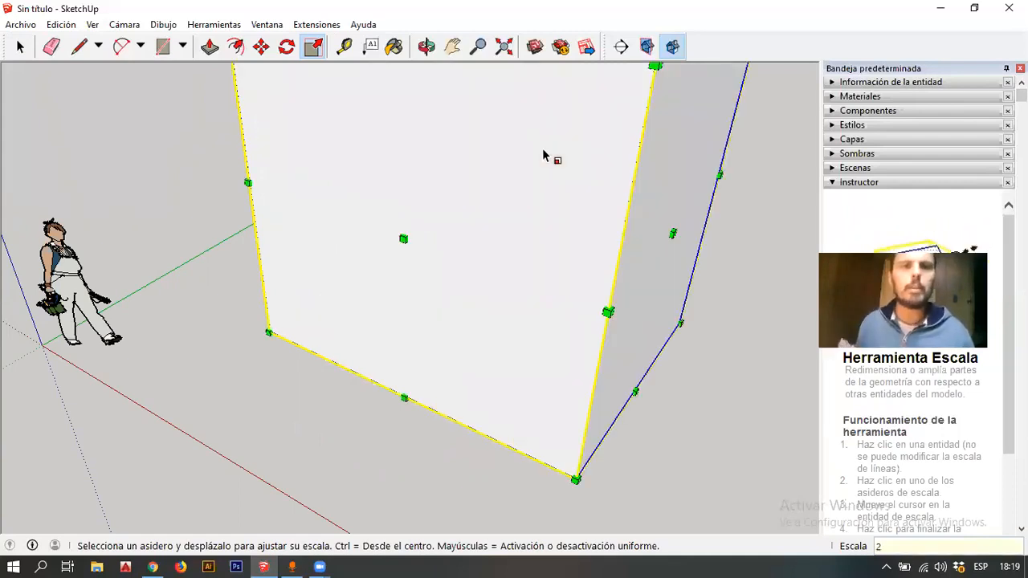
scroll(450, 273, down, 5)
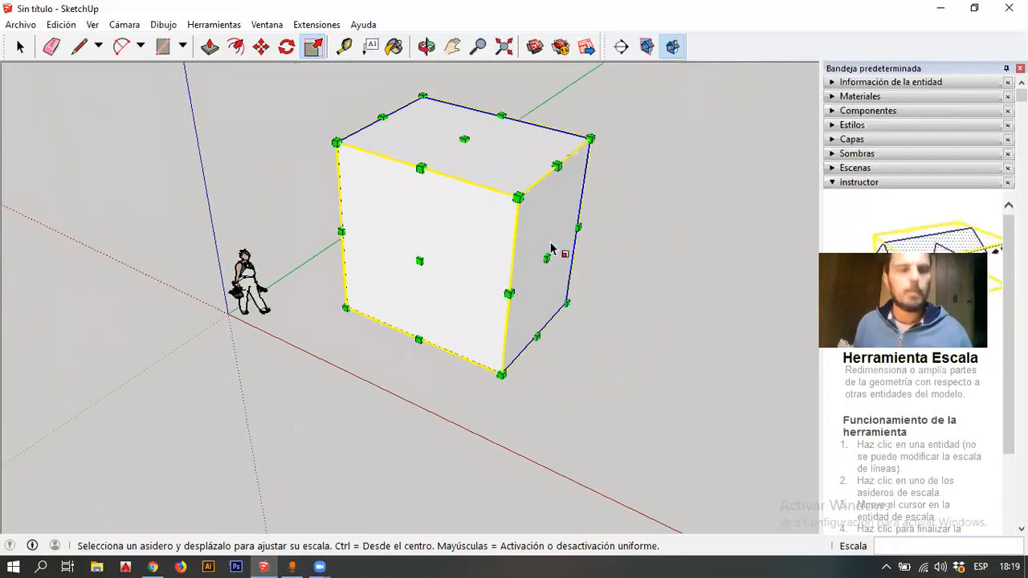
key(ctrl+z)
Scale the box uniformly by a factor of 0.5 from the same upper corner, undo it, and deselect the box
scroll(466, 221, up, 3)
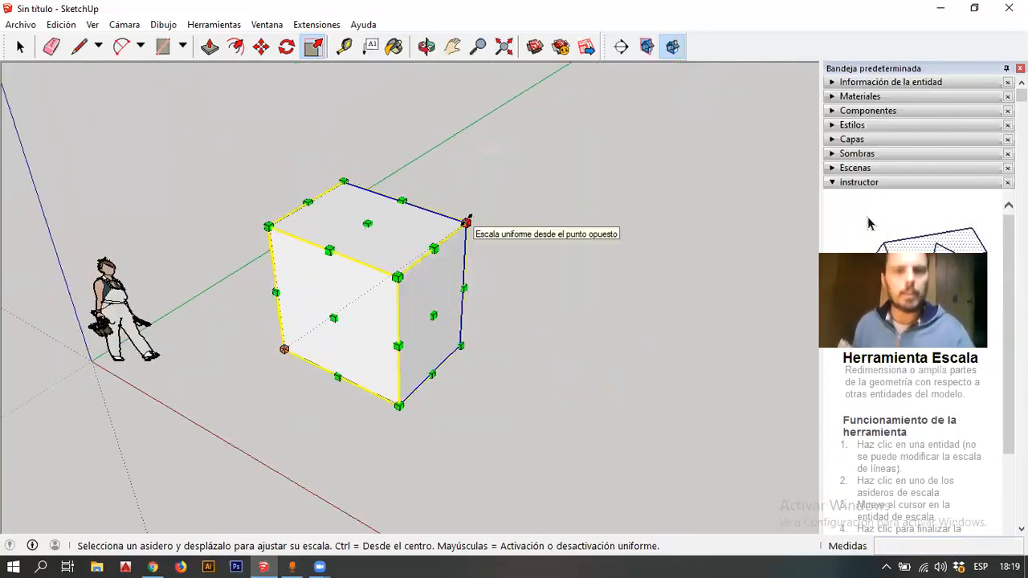
drag(466, 221, 434, 242)
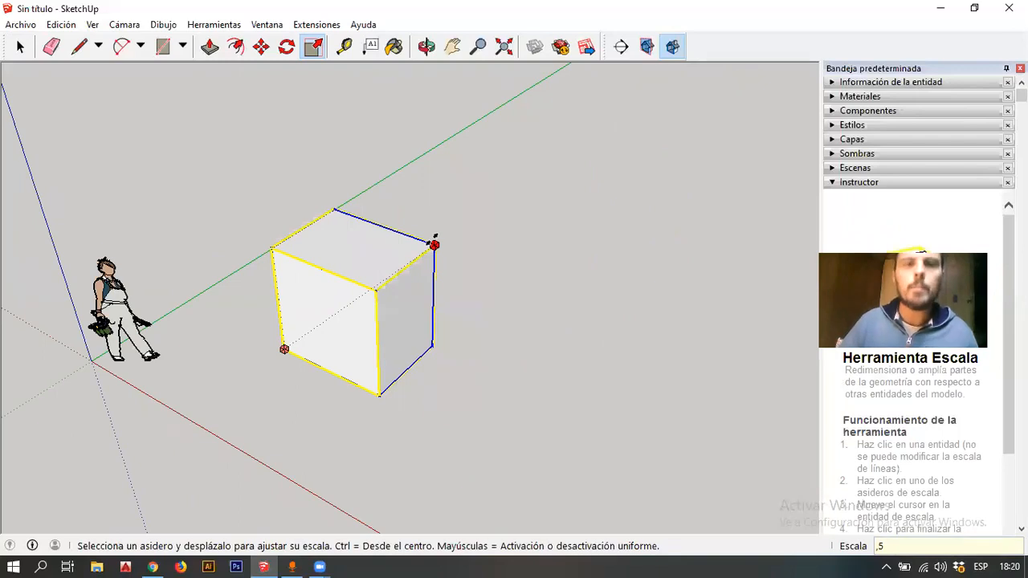
text(,5)
key(Return)
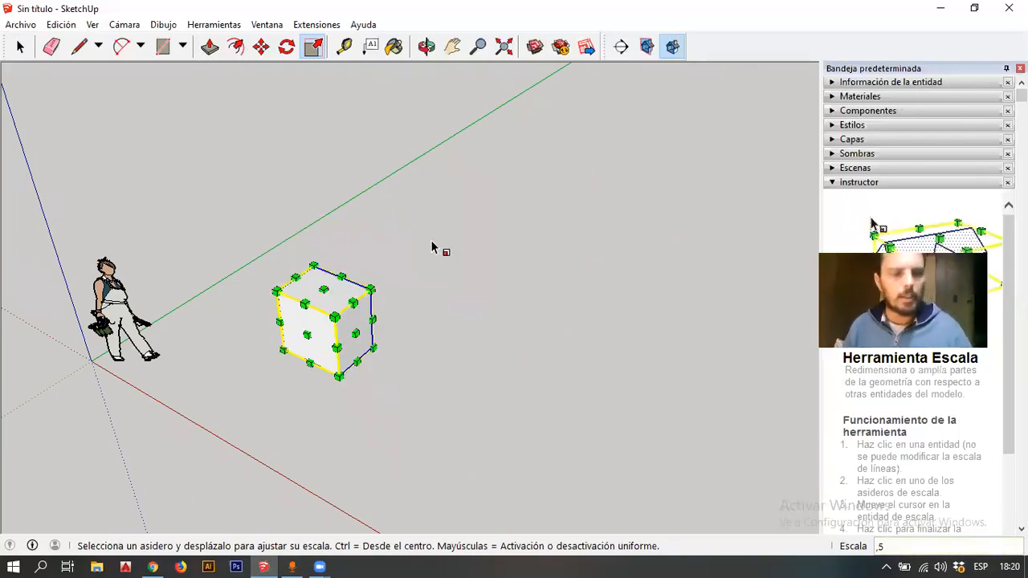
key(ctrl+z)
key(space)
click(485, 234)
Examine the Move tool's rotation grips on the box's top face
scroll(402, 302, up, 2)
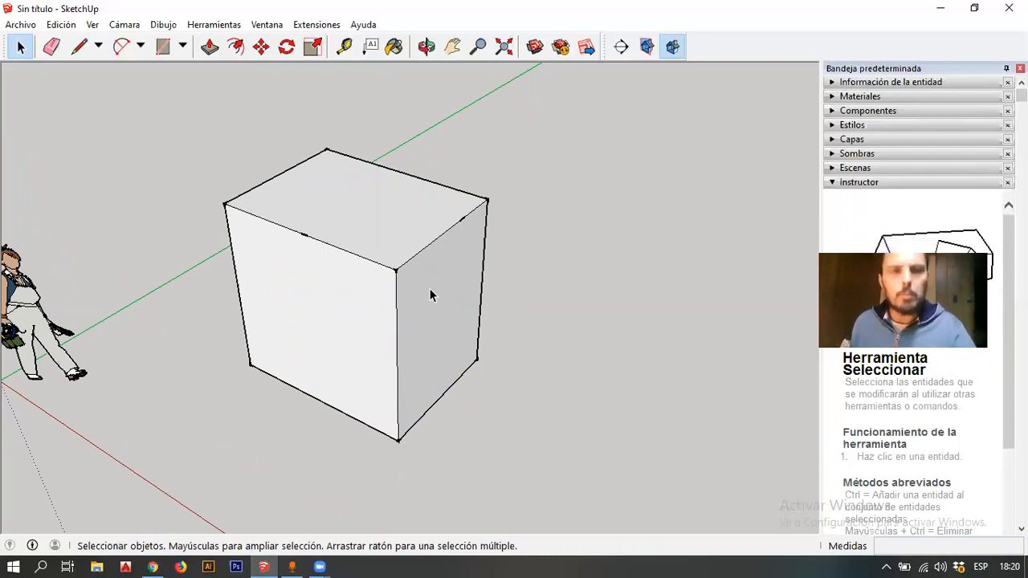
key(m)
scroll(465, 284, up, 3)
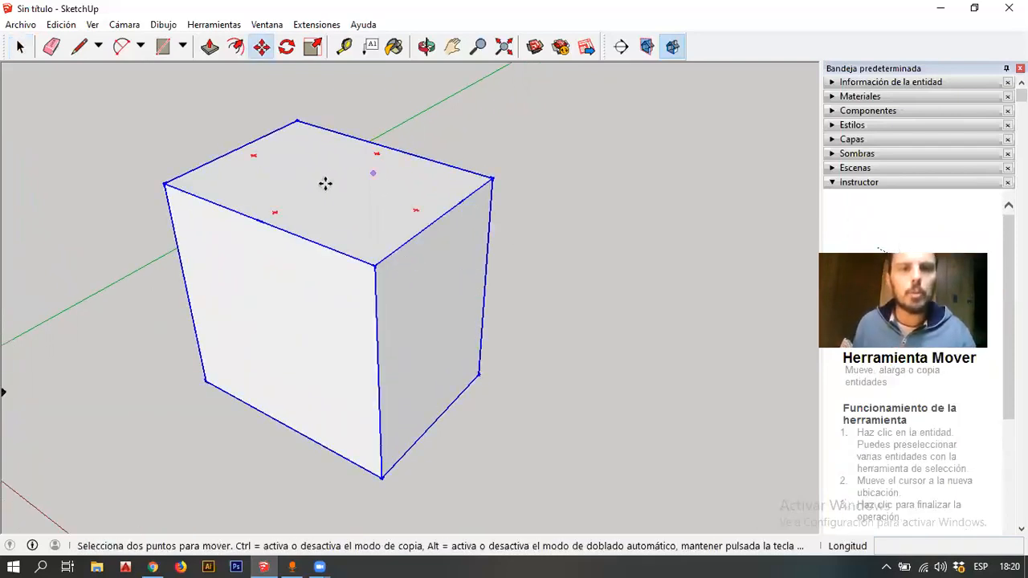
key(space)
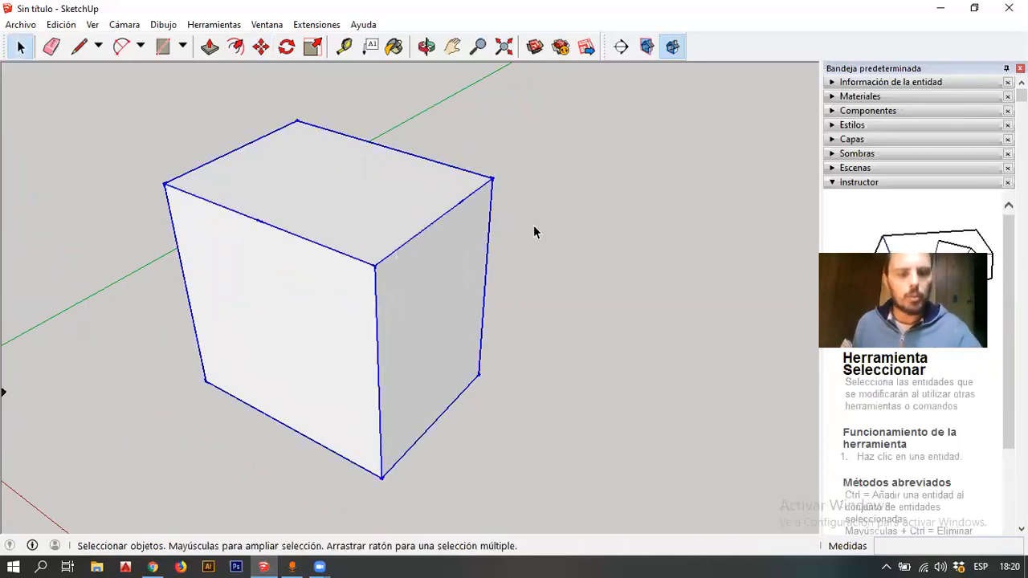
key(m)
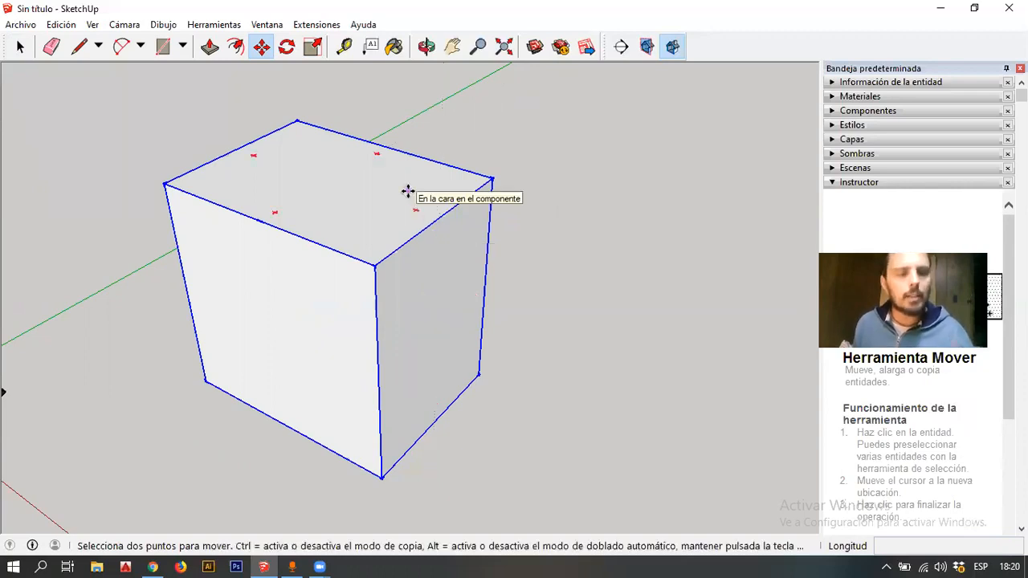
Rotate a copy of the selected box 40° around its upper front corner, about the green axis, using the top front edge as reference
key(q)
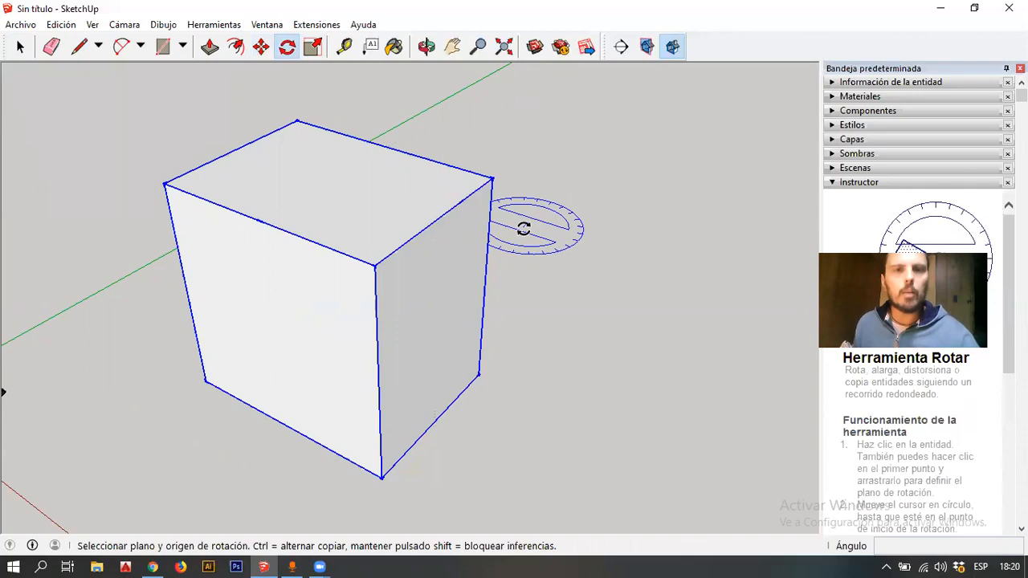
scroll(619, 251, down, 2)
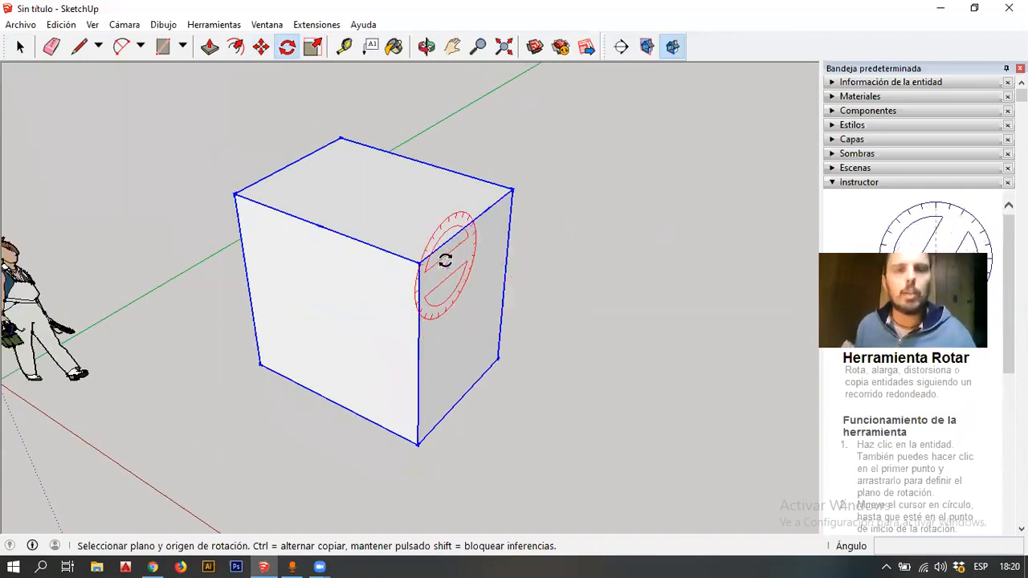
scroll(418, 259, up, 3)
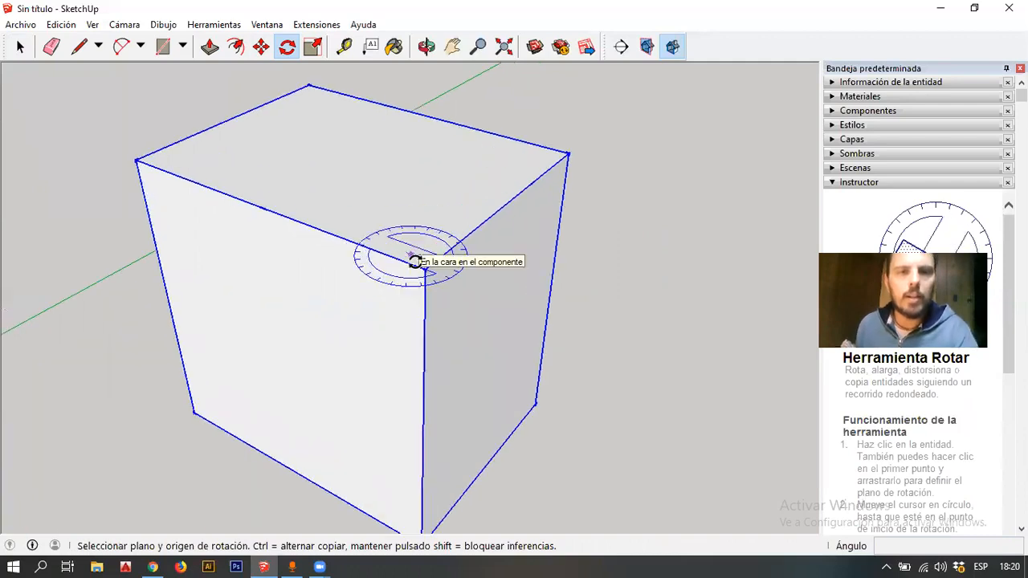
scroll(425, 268, down, 1)
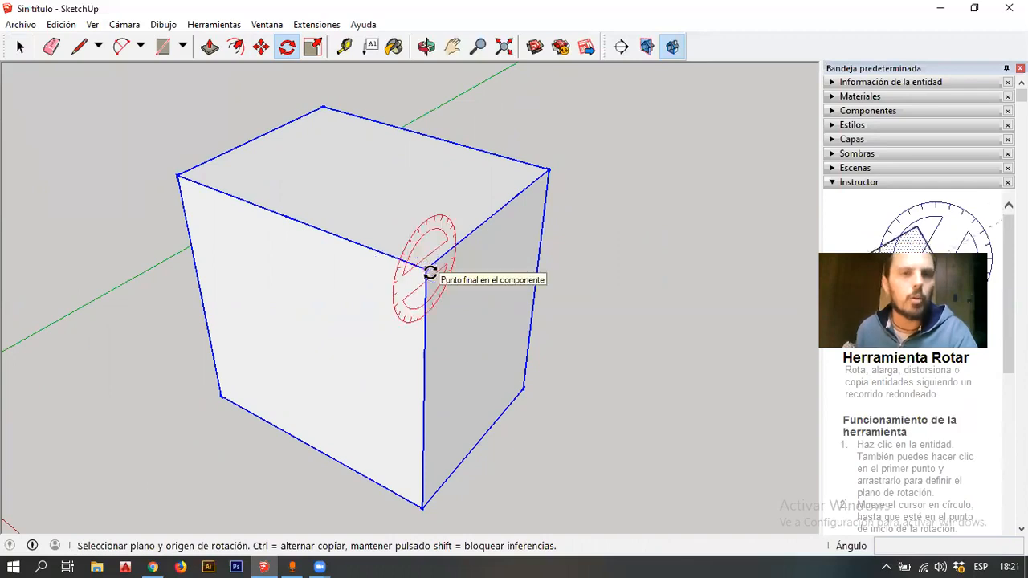
scroll(424, 269, down, 3)
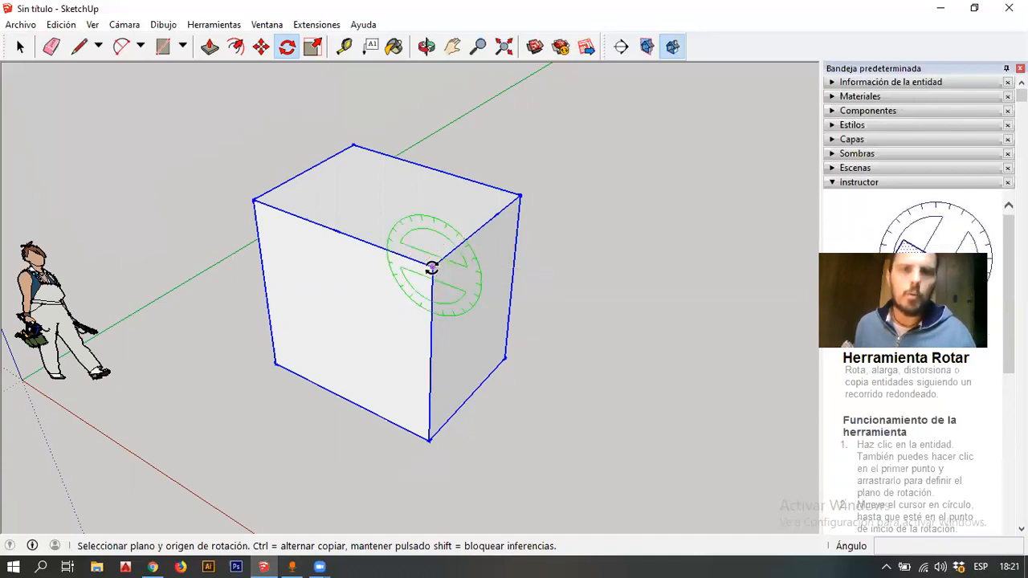
click(432, 268)
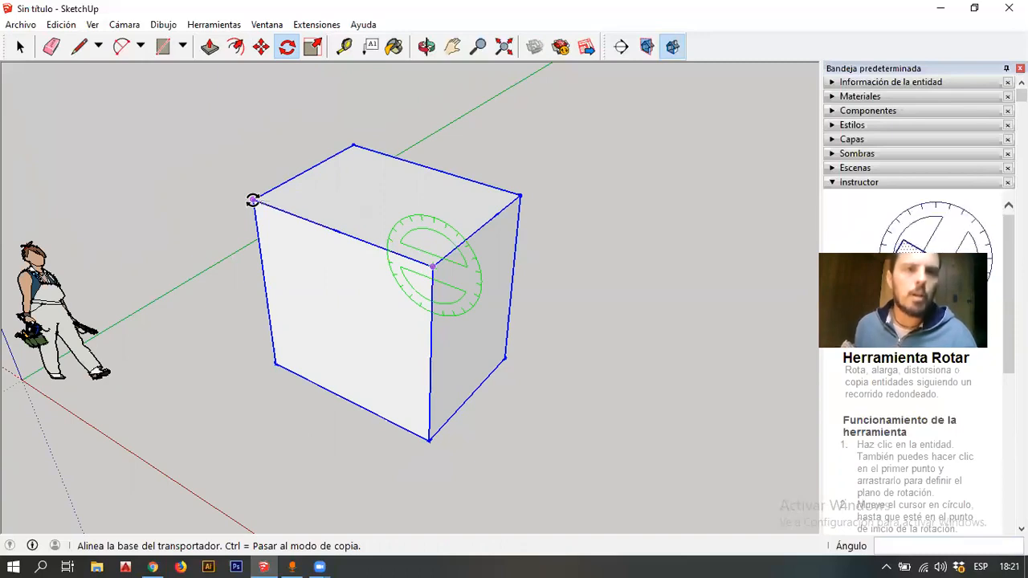
click(254, 200)
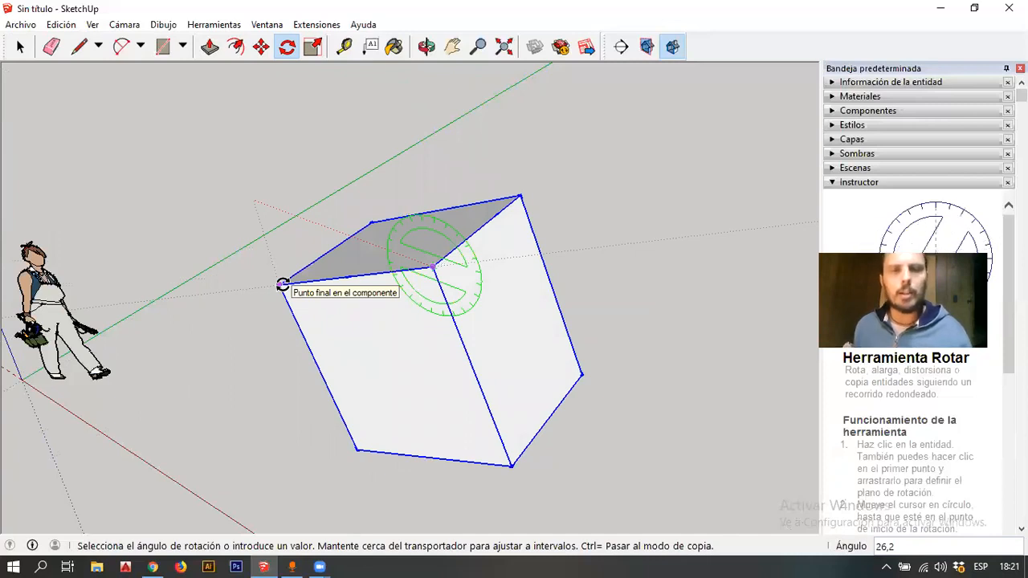
key(ctrl)
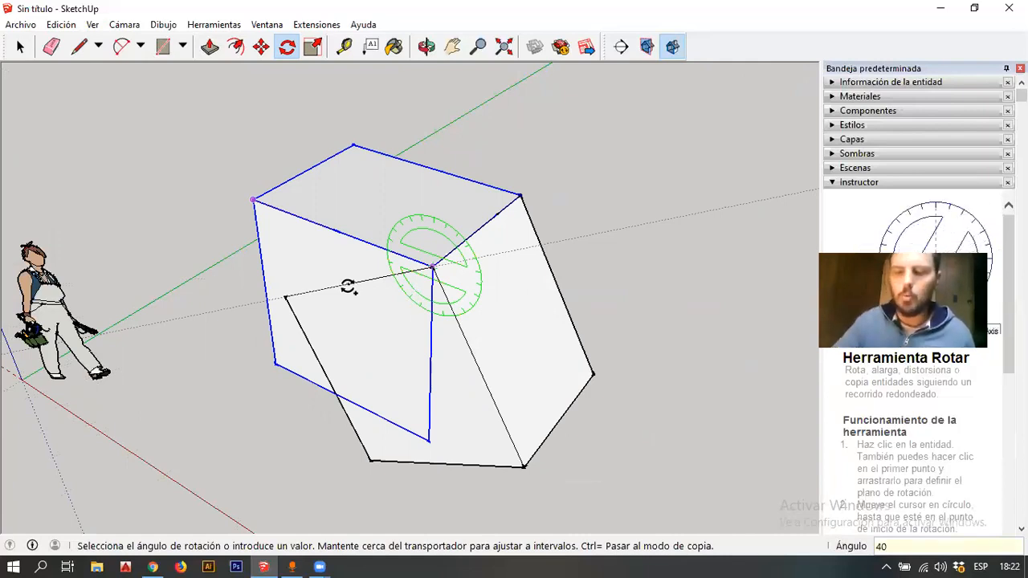
key(Return)
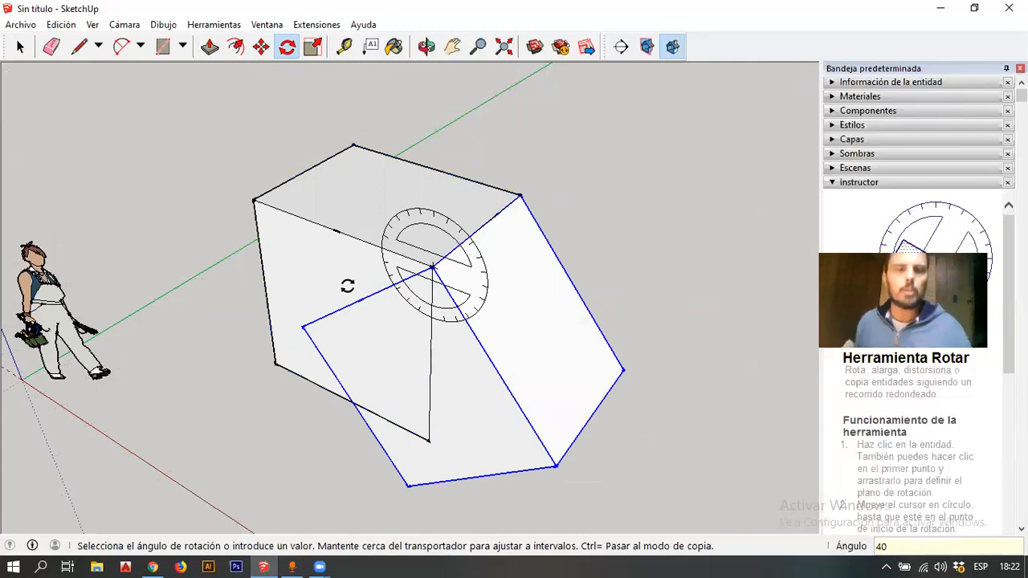
Undo the rotated copy of the box
key(space)
scroll(287, 297, down, 2)
middle_drag(307, 331, 426, 321)
key(ctrl+z)
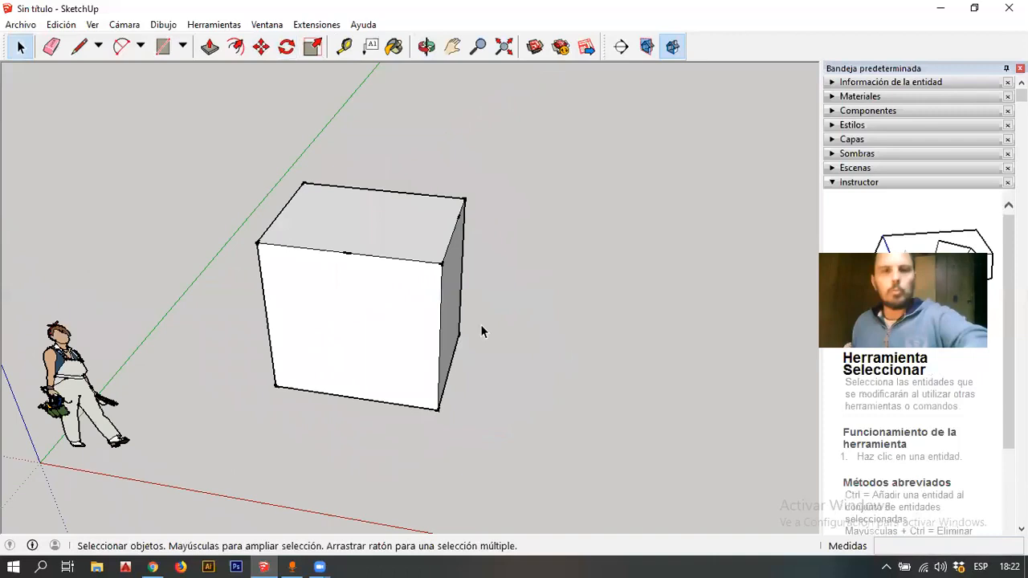
Open the box component for editing from its front face
scroll(515, 207, up, 2)
scroll(485, 291, down, 2)
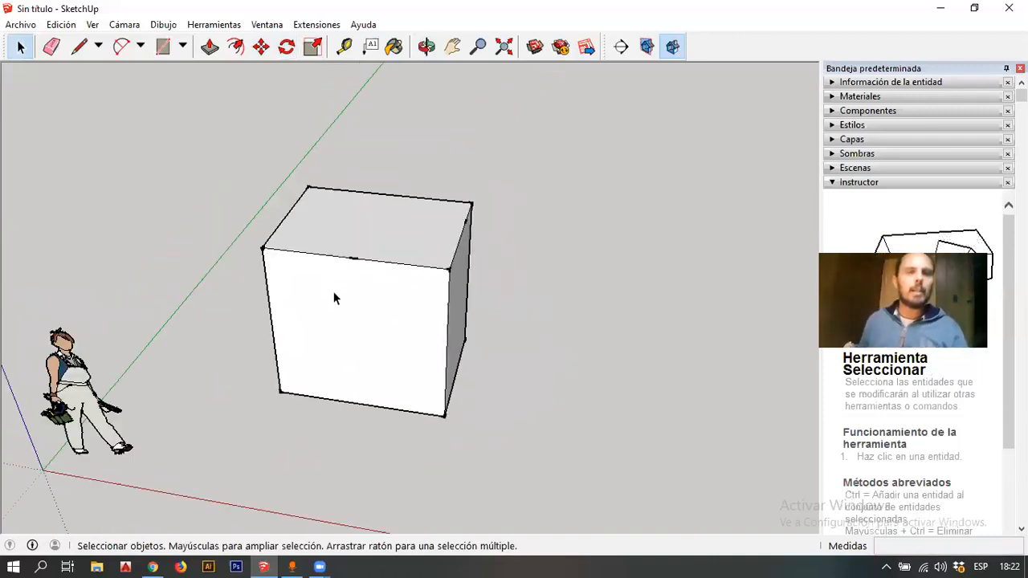
scroll(307, 317, down, 1)
middle_drag(307, 317, 241, 289)
scroll(304, 284, up, 4)
scroll(314, 255, down, 1)
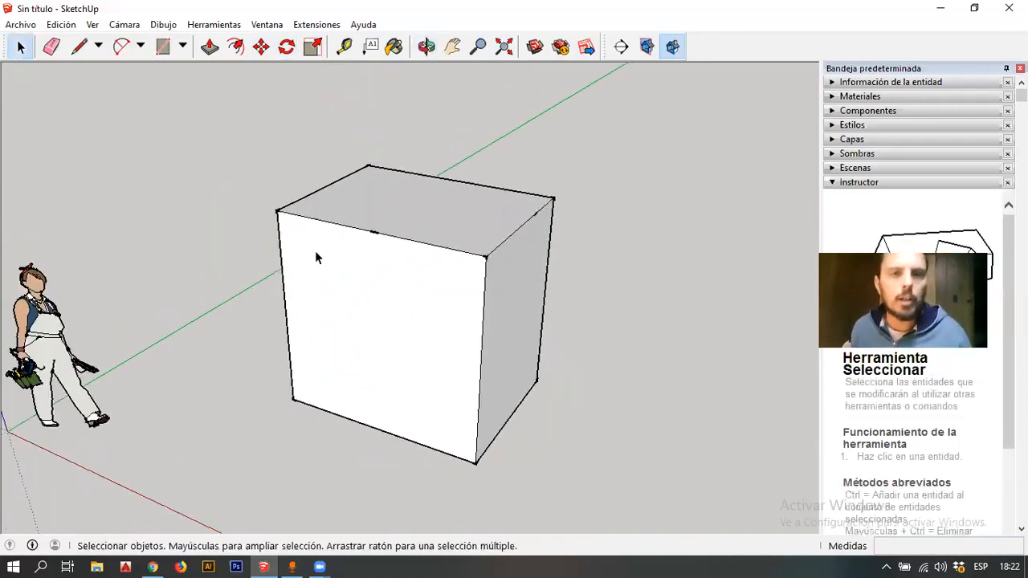
double_click(370, 324)
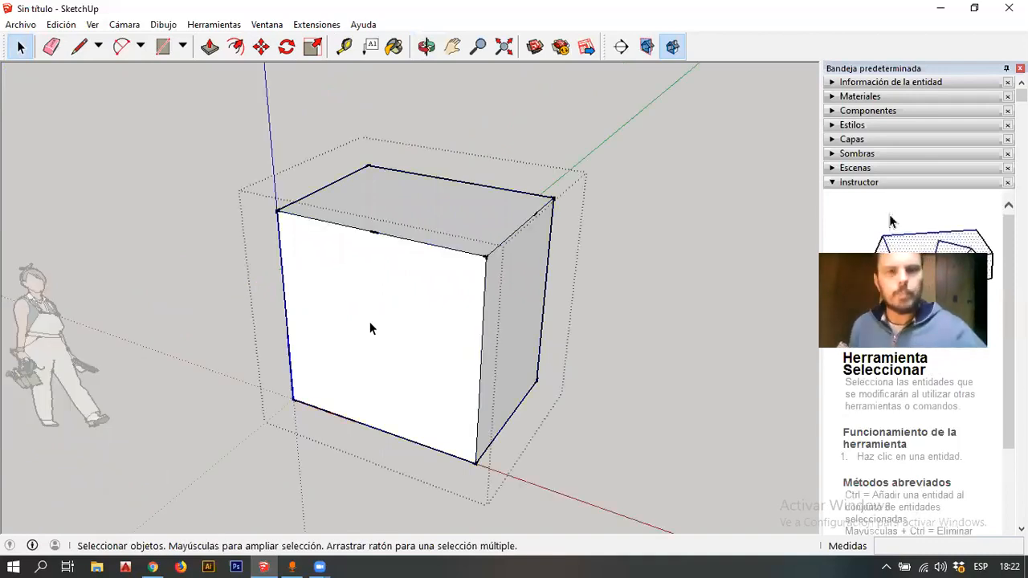
key(f)
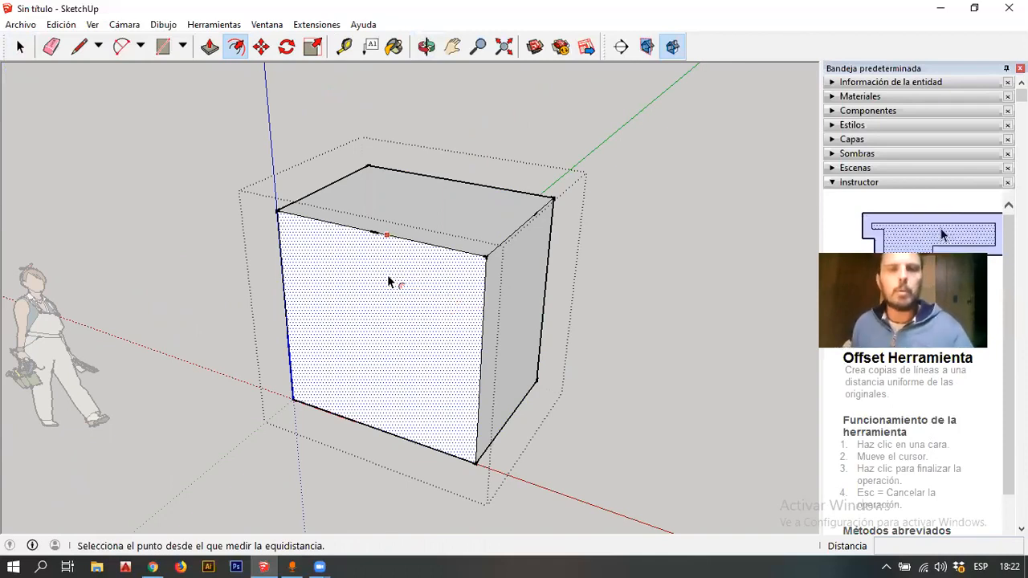
key(space)
click(636, 258)
double_click(485, 255)
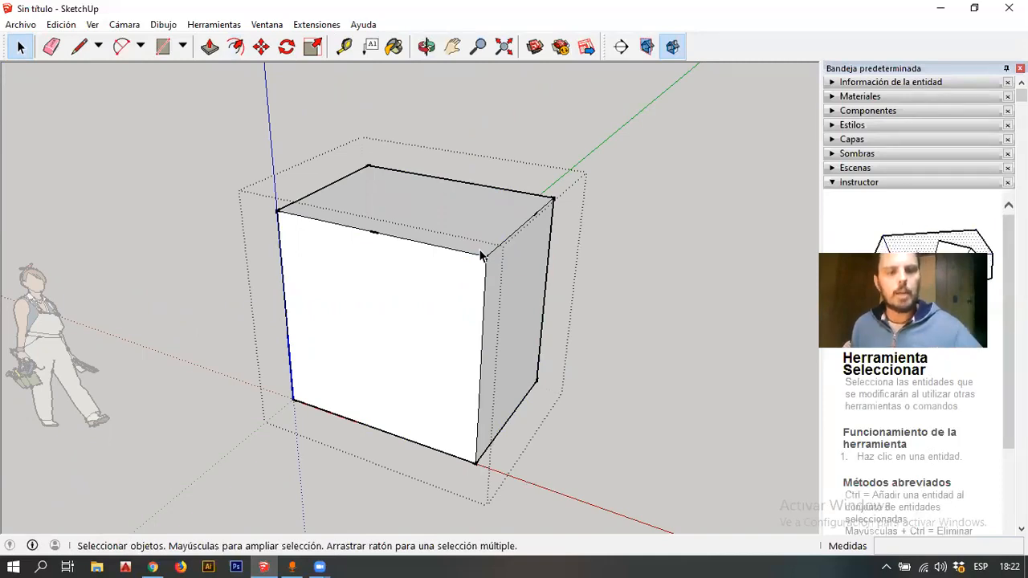
Offset the outline of the box's front face inward by 0.5 m
key(f)
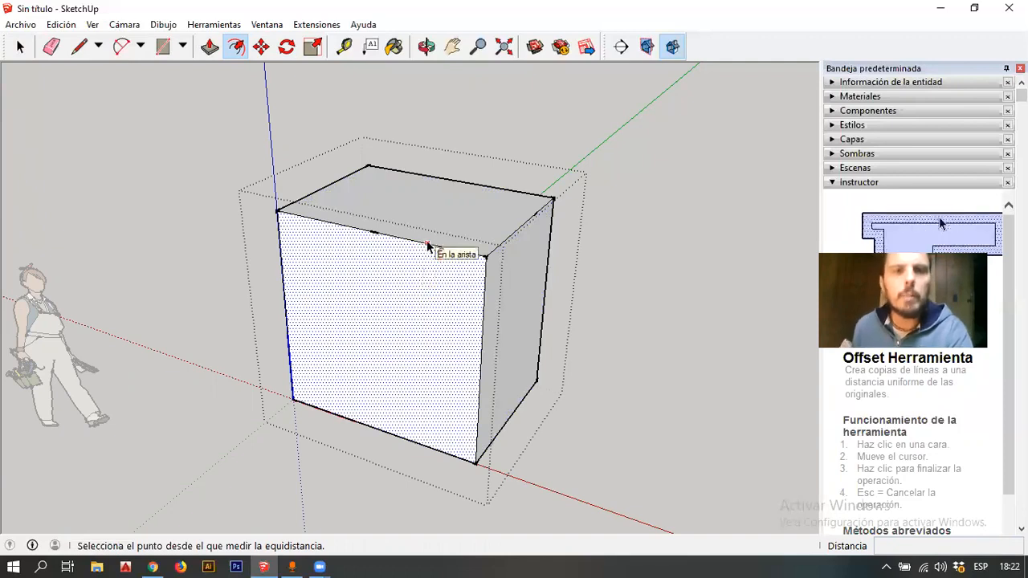
click(381, 265)
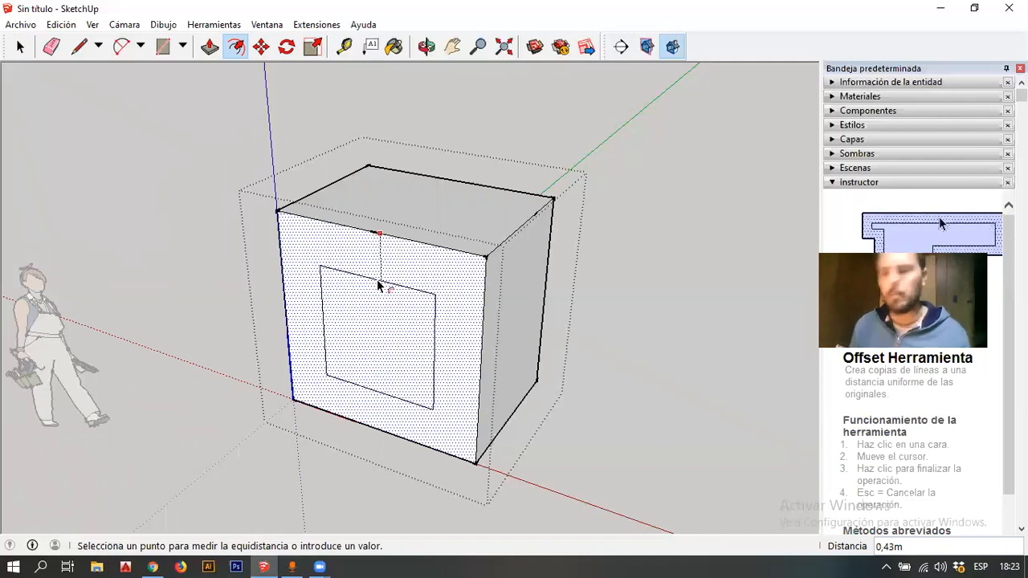
text(,)
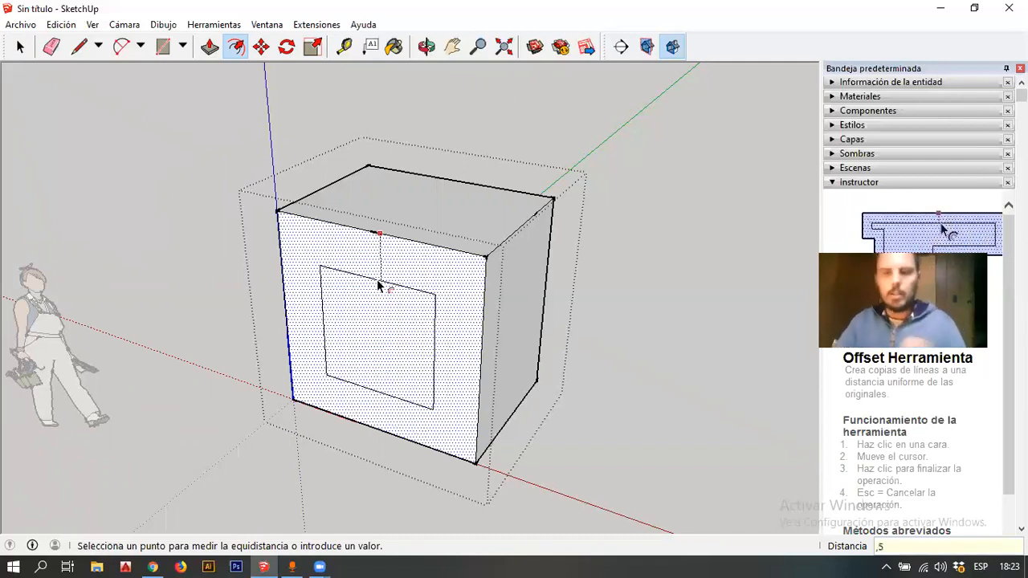
text(5)
key(Return)
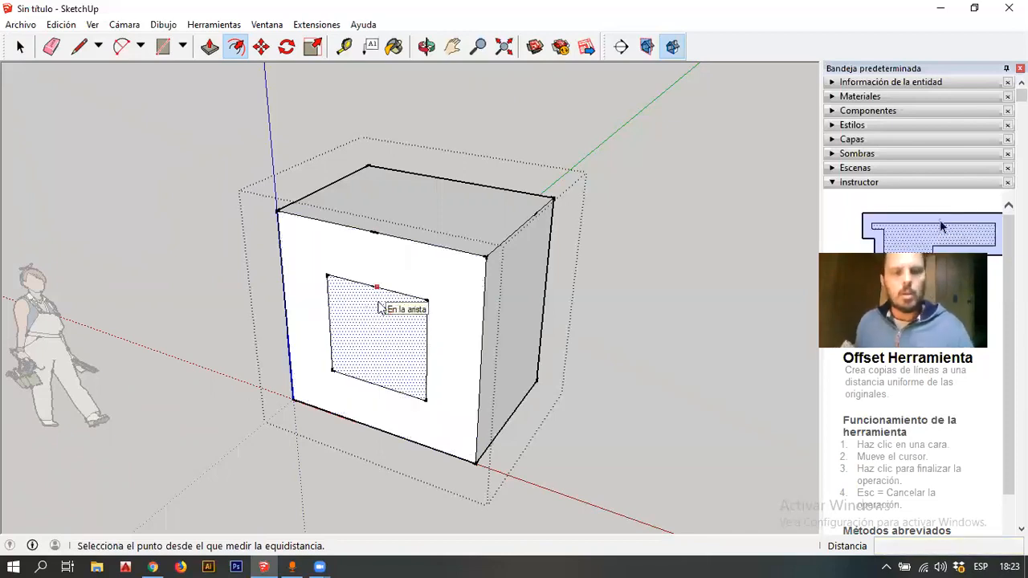
key(space)
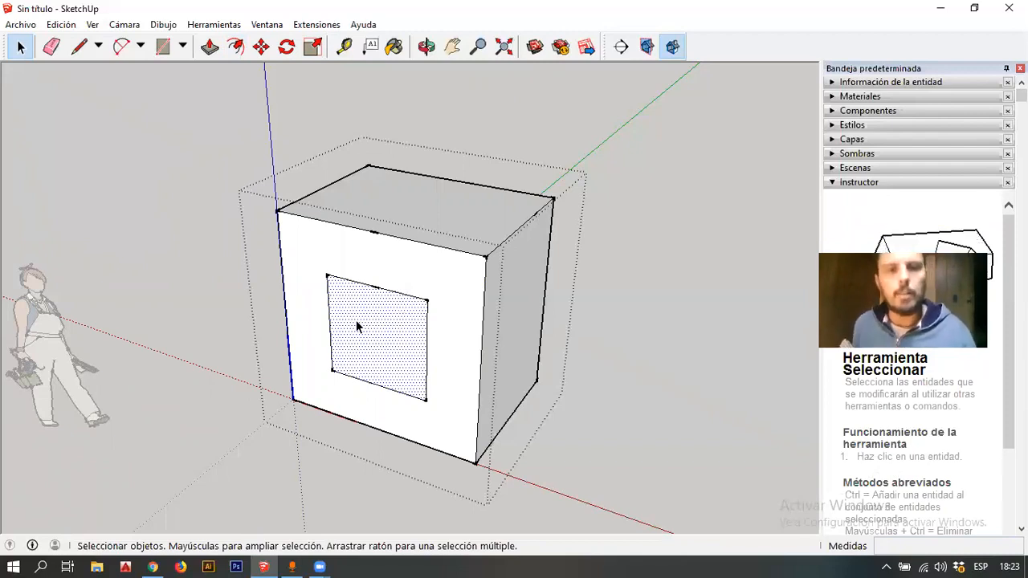
Push the inner square of the front face 1.50 m through to the back face to cut an opening through the box
scroll(356, 320, up, 3)
middle_drag(344, 325, 466, 206)
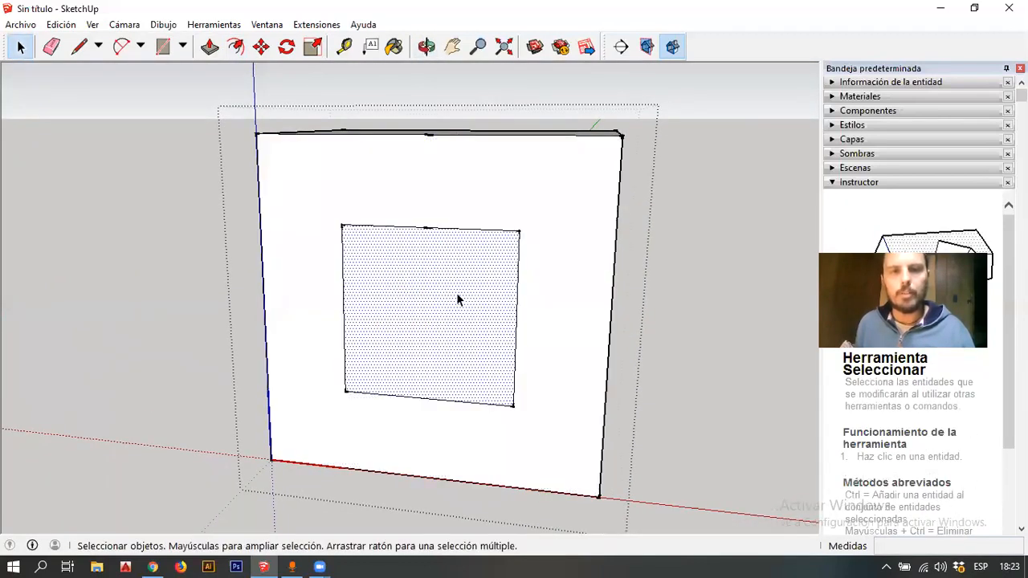
key(p)
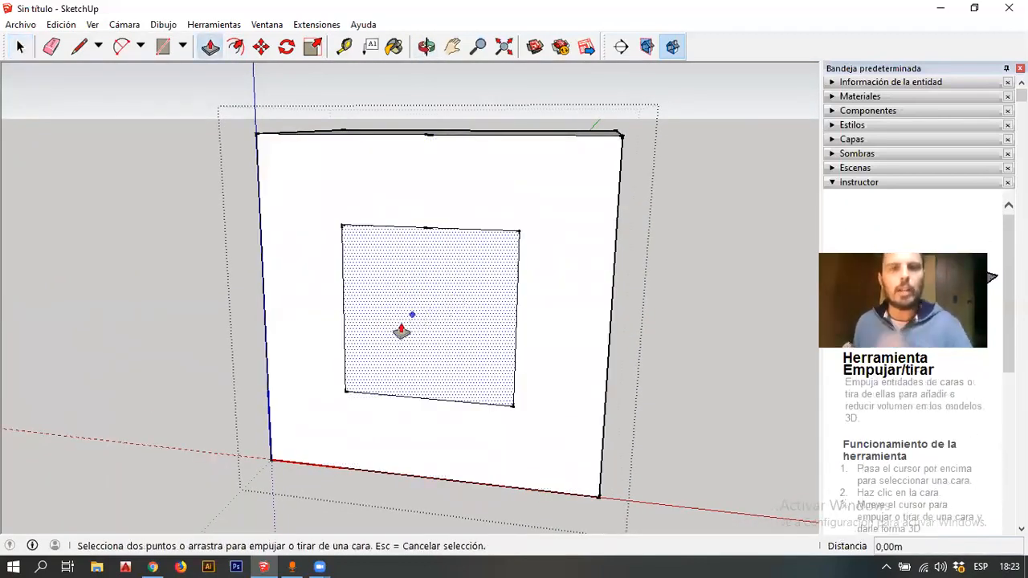
click(405, 339)
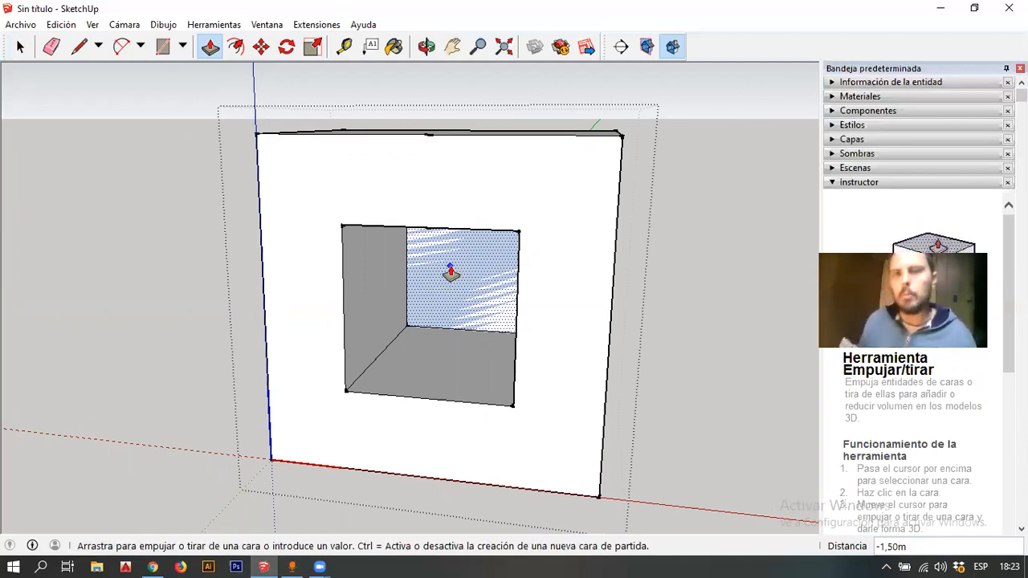
middle_drag(429, 282, 399, 362)
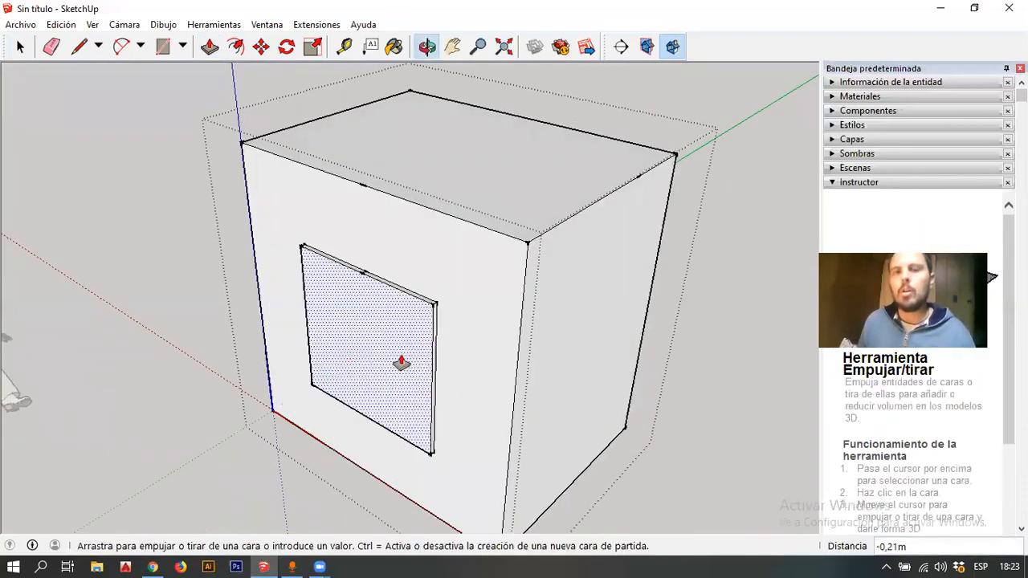
click(600, 265)
middle_drag(666, 184, 385, 174)
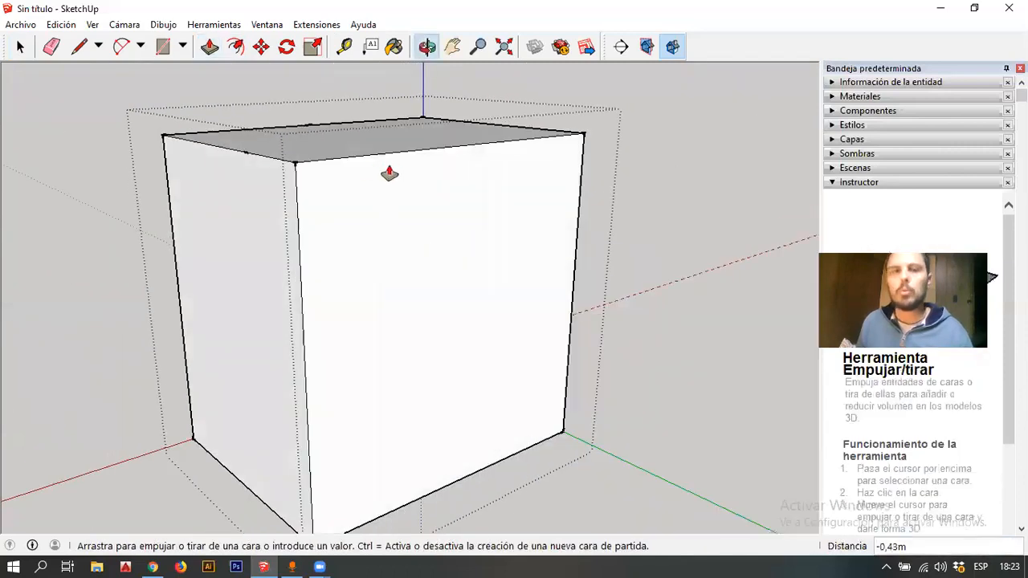
click(295, 171)
middle_drag(252, 236, 375, 300)
click(511, 285)
middle_drag(579, 218, 567, 386)
middle_drag(588, 351, 368, 269)
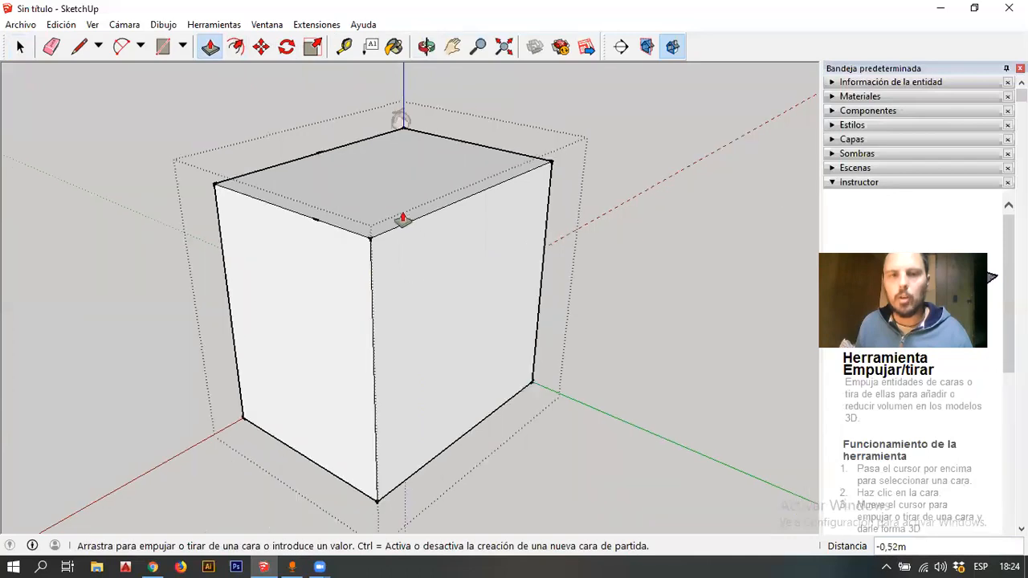
middle_drag(403, 218, 409, 360)
middle_drag(436, 284, 485, 271)
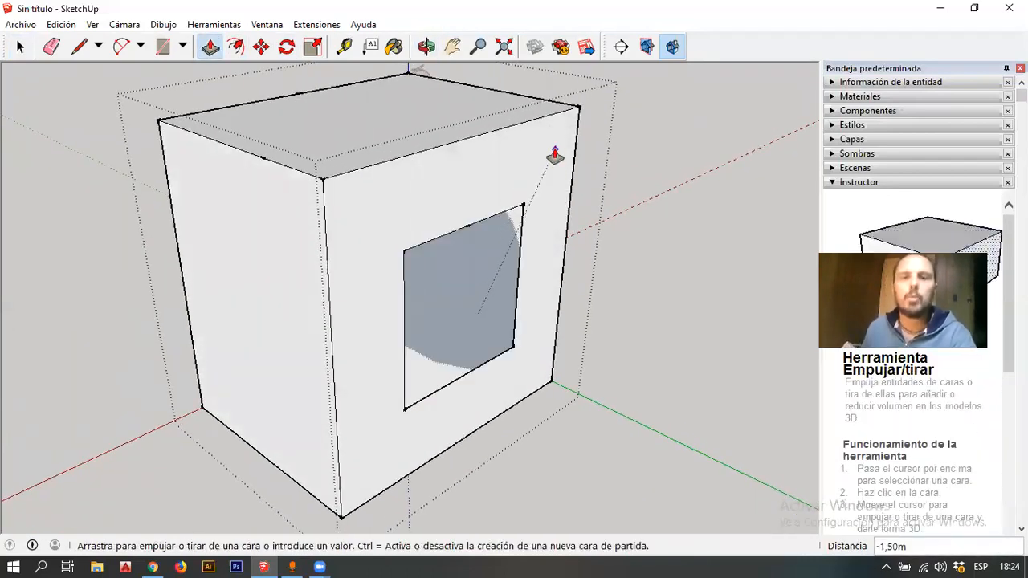
click(573, 118)
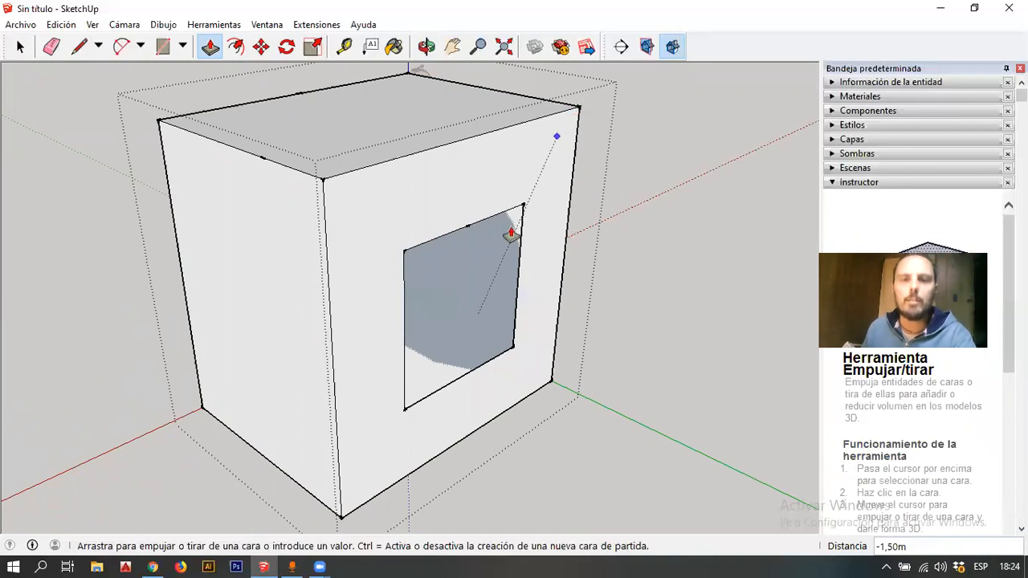
click(467, 303)
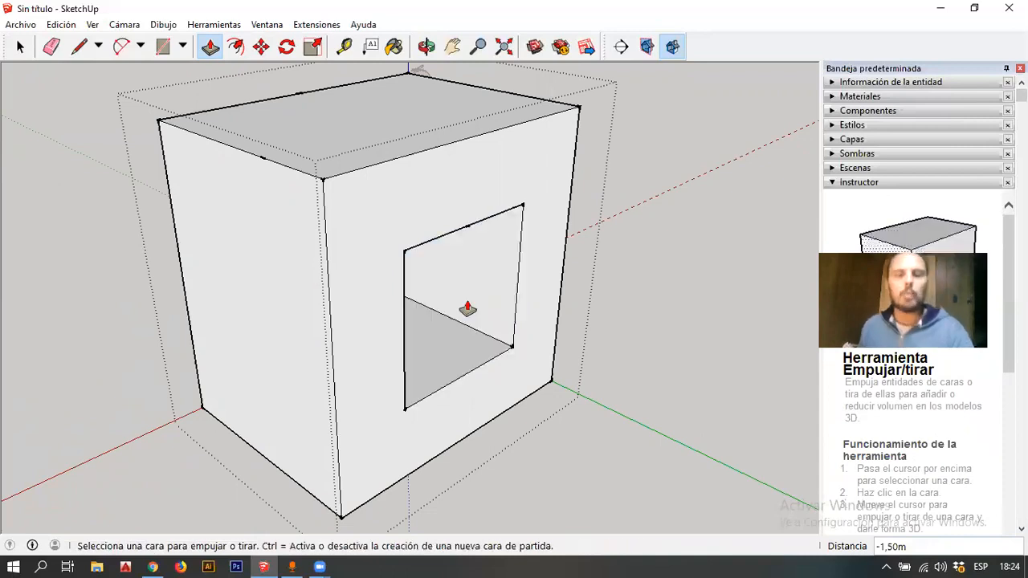
Examine the opening through the box from the front, the back and the sides
key(space)
middle_drag(465, 314, 815, 305)
scroll(321, 202, up, 6)
scroll(480, 319, down, 3)
scroll(292, 179, down, 3)
scroll(608, 199, up, 3)
middle_drag(673, 207, 767, 177)
scroll(533, 415, down, 3)
scroll(560, 294, up, 1)
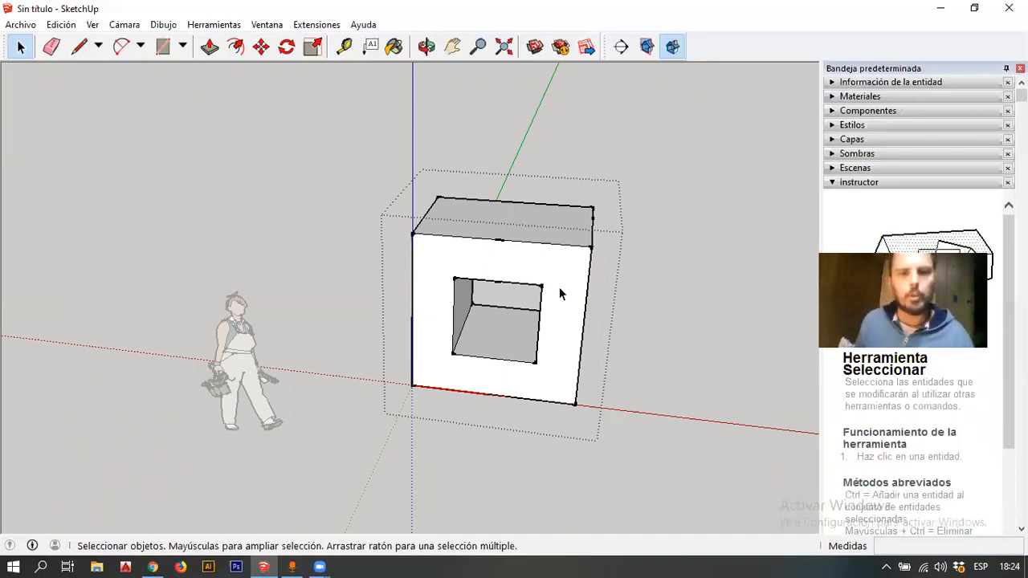
middle_drag(660, 280, 551, 348)
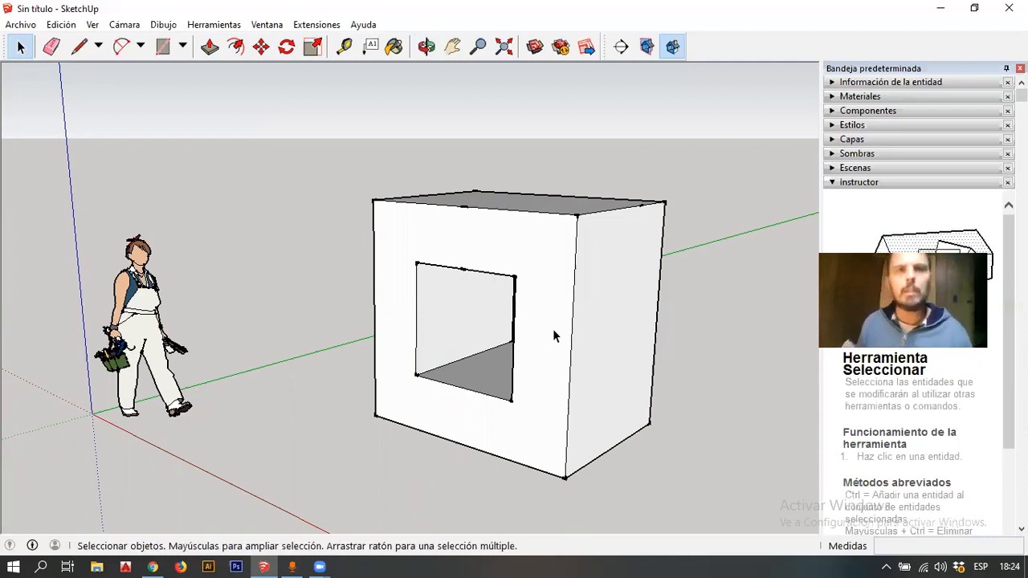
middle_drag(498, 206, 550, 305)
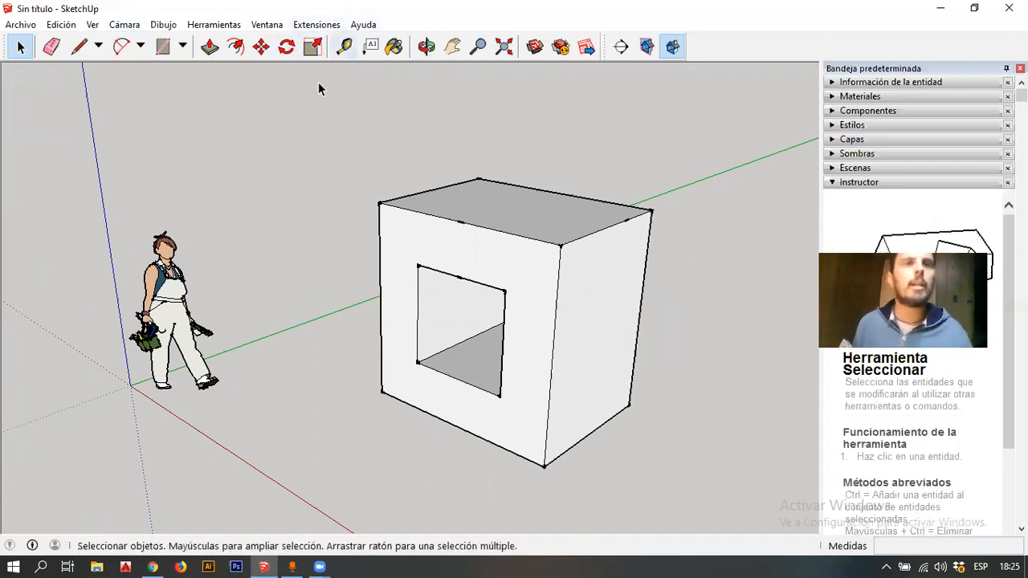
click(265, 25)
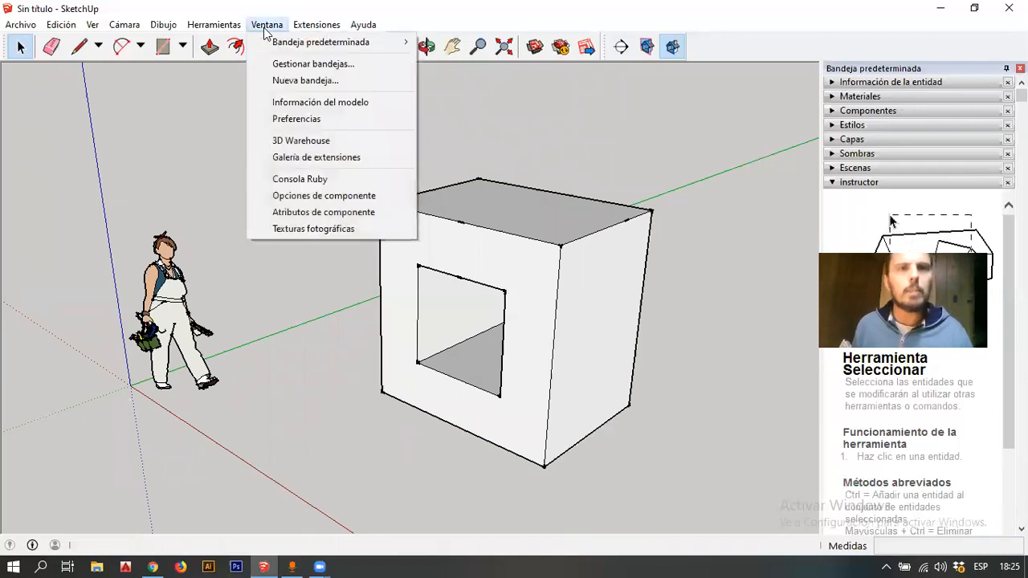
mouse_move(221, 24)
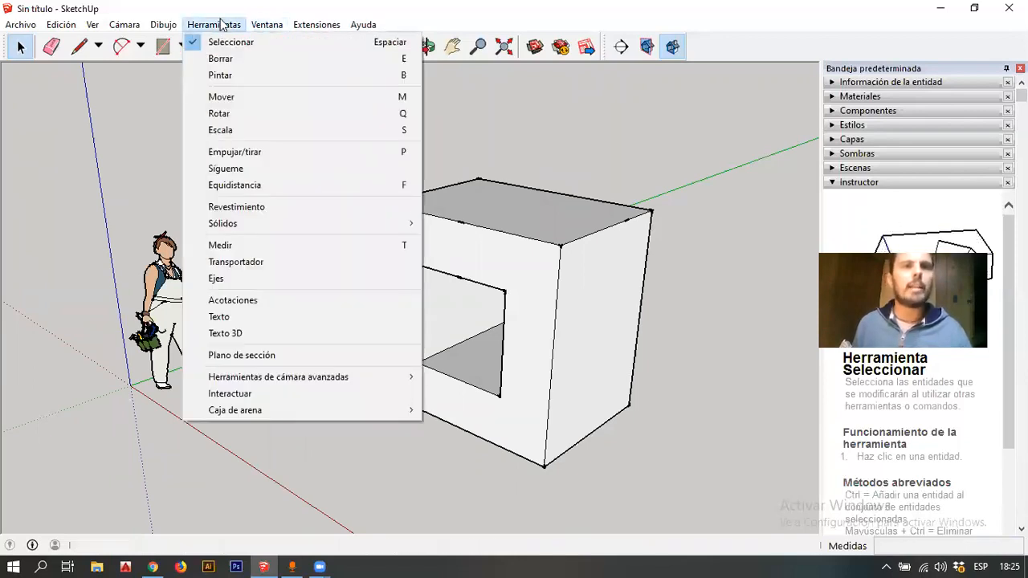
click(94, 27)
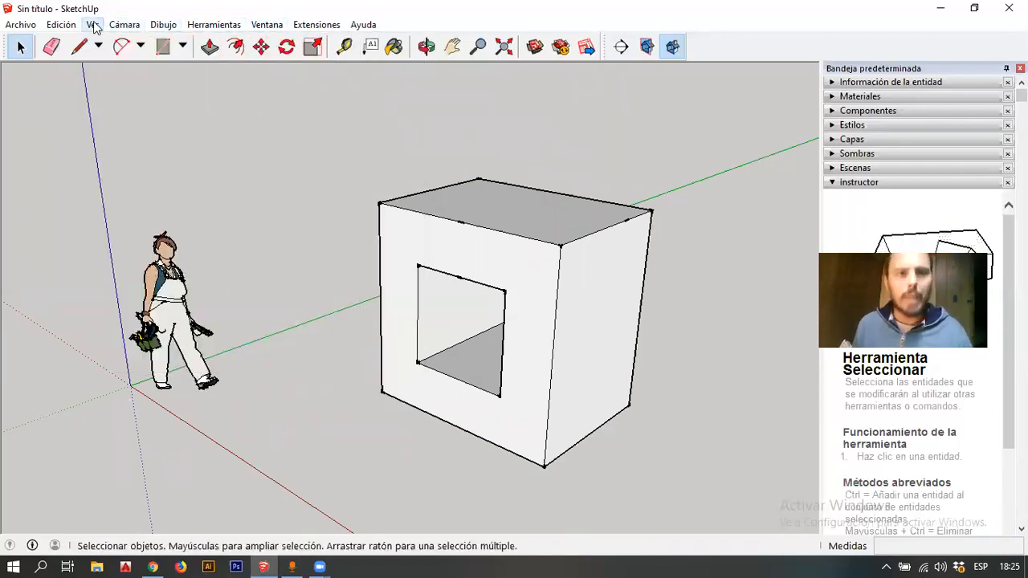
Look through the list of available toolbars, showing the Caja de arena toolbar and hiding it again
click(94, 26)
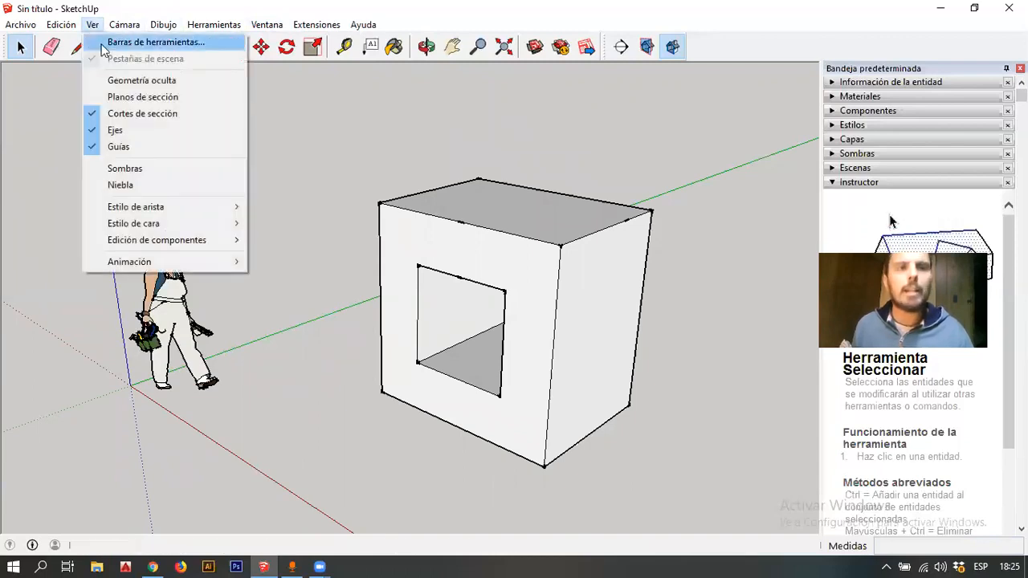
click(103, 45)
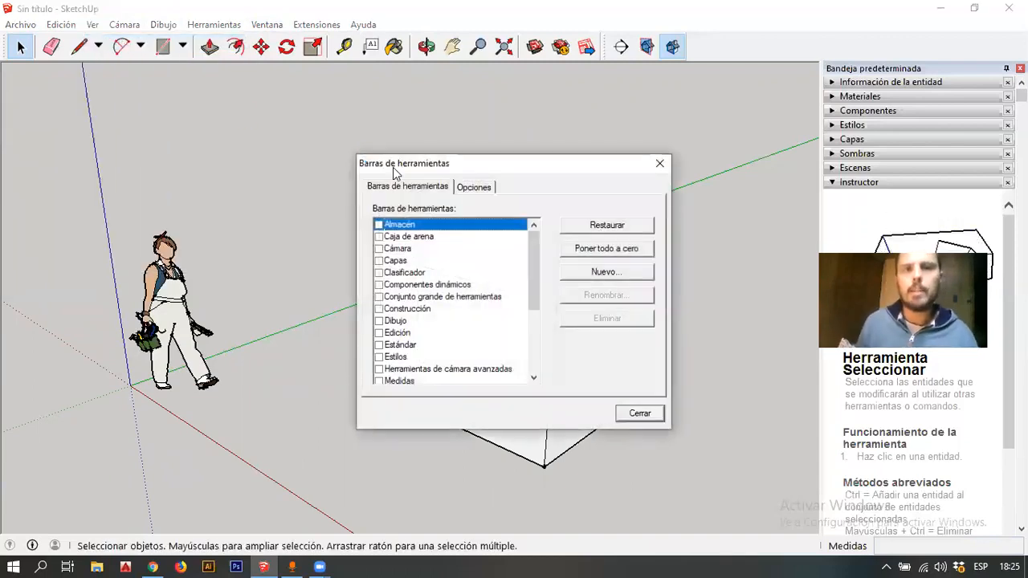
drag(536, 240, 532, 308)
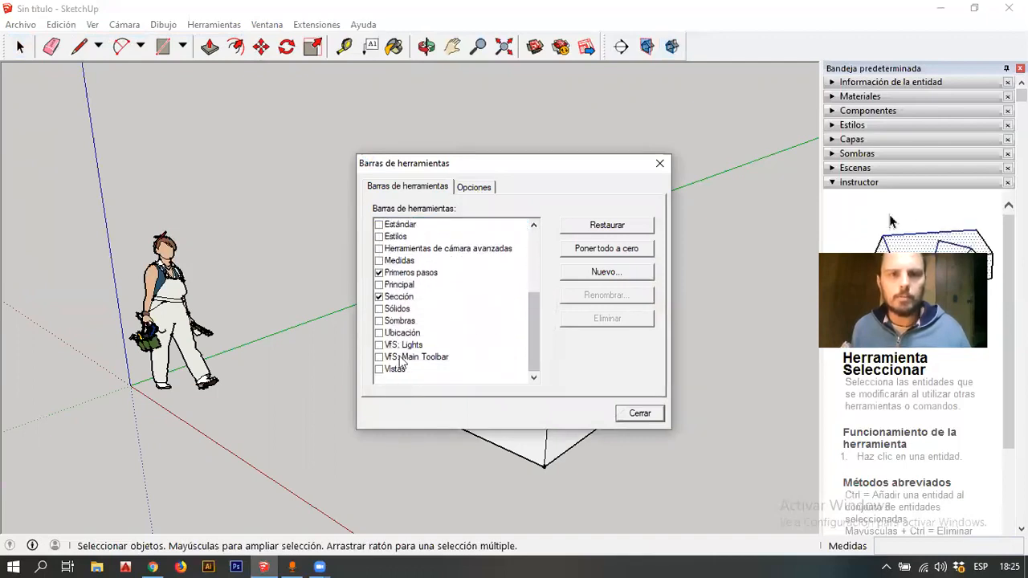
drag(535, 332, 539, 255)
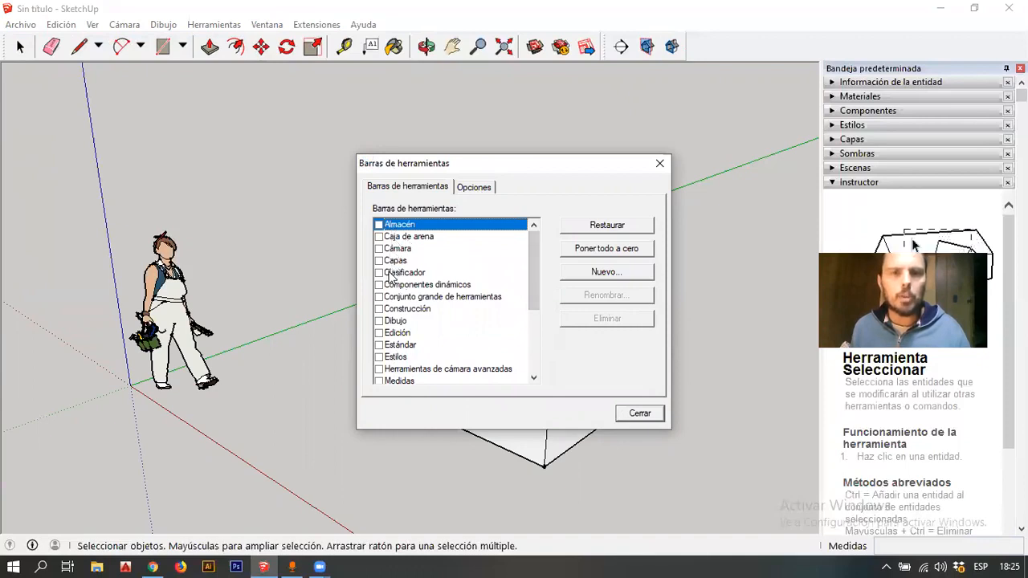
click(379, 238)
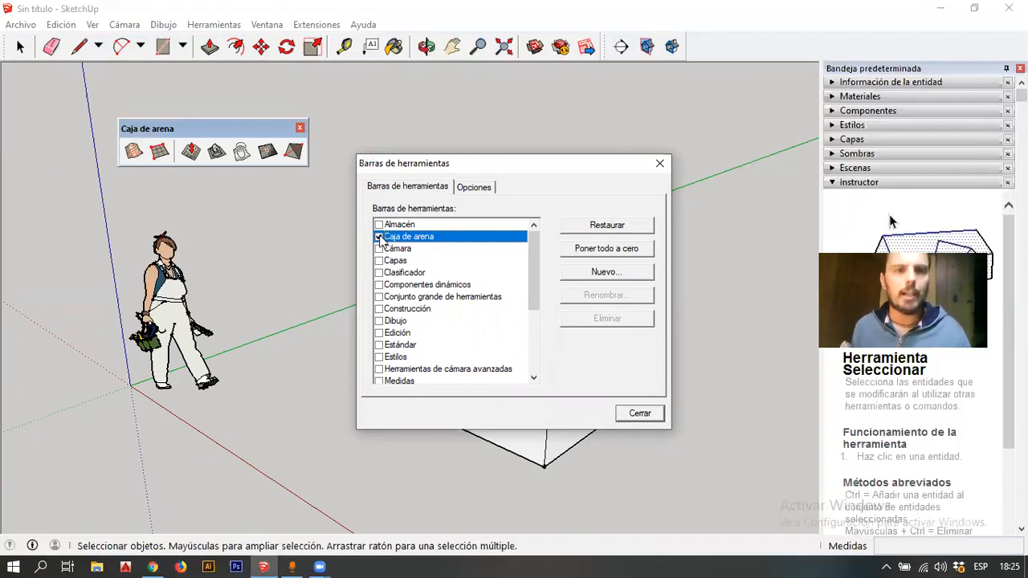
click(379, 238)
Check the rest of the toolbar list and the toolbar display options, and close the dialog
drag(534, 257, 527, 345)
click(473, 190)
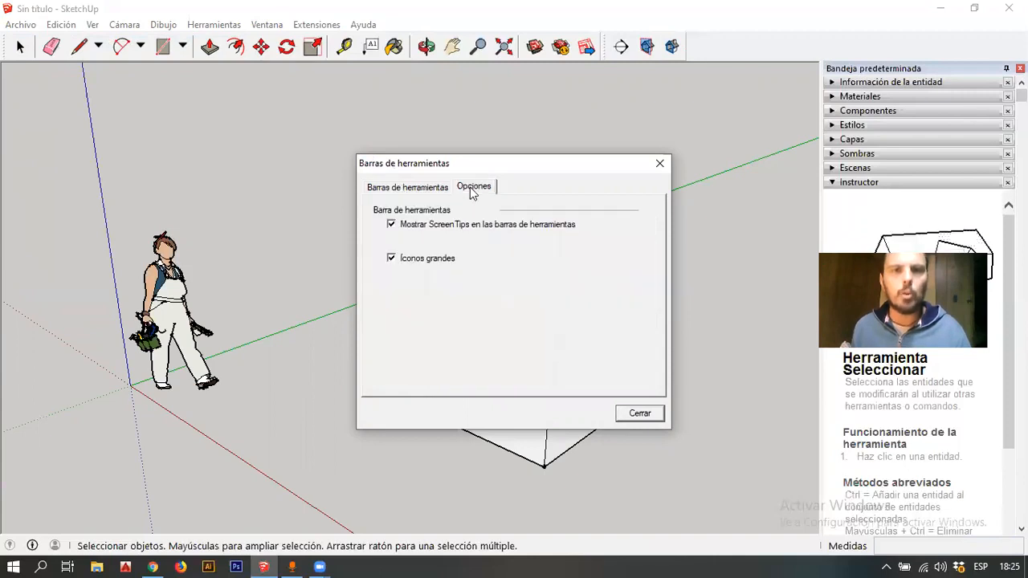
click(412, 188)
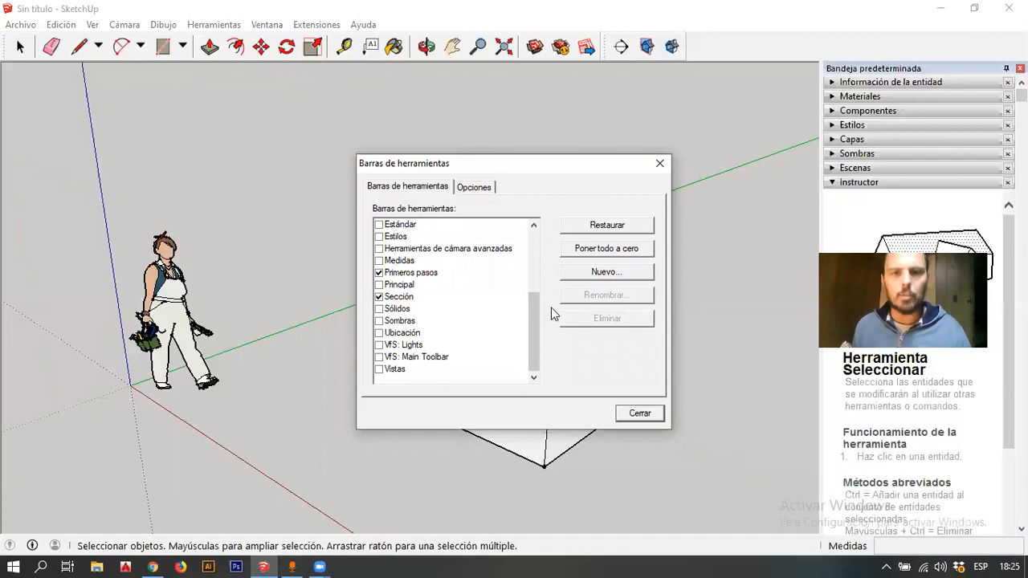
click(660, 163)
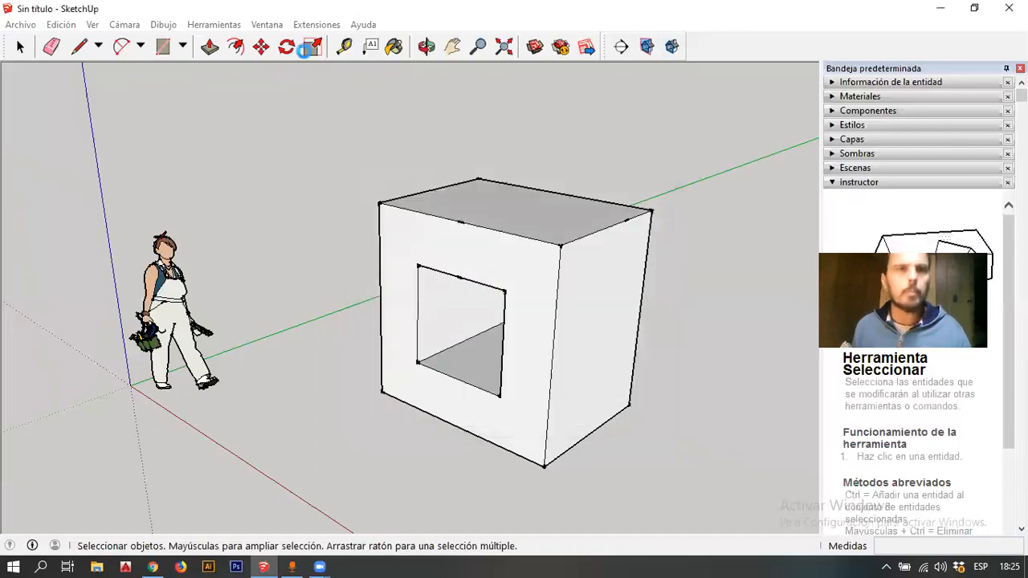
click(273, 28)
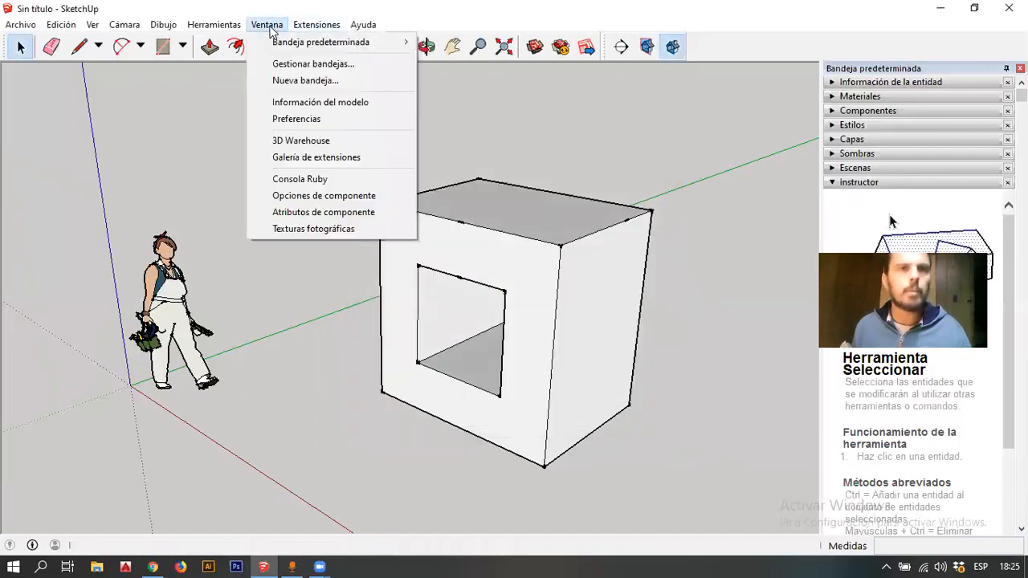
mouse_move(281, 46)
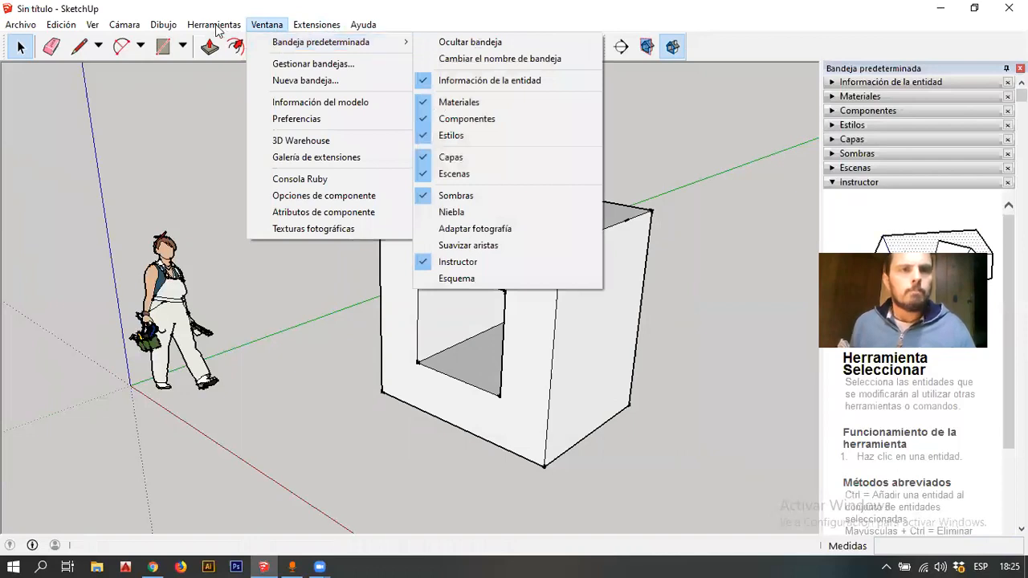
mouse_move(217, 30)
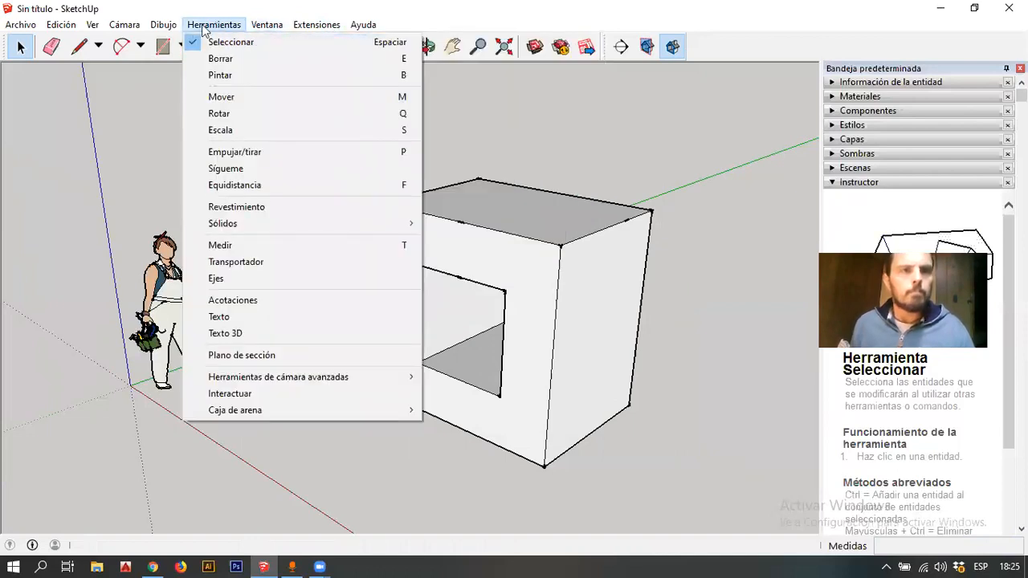
mouse_move(138, 27)
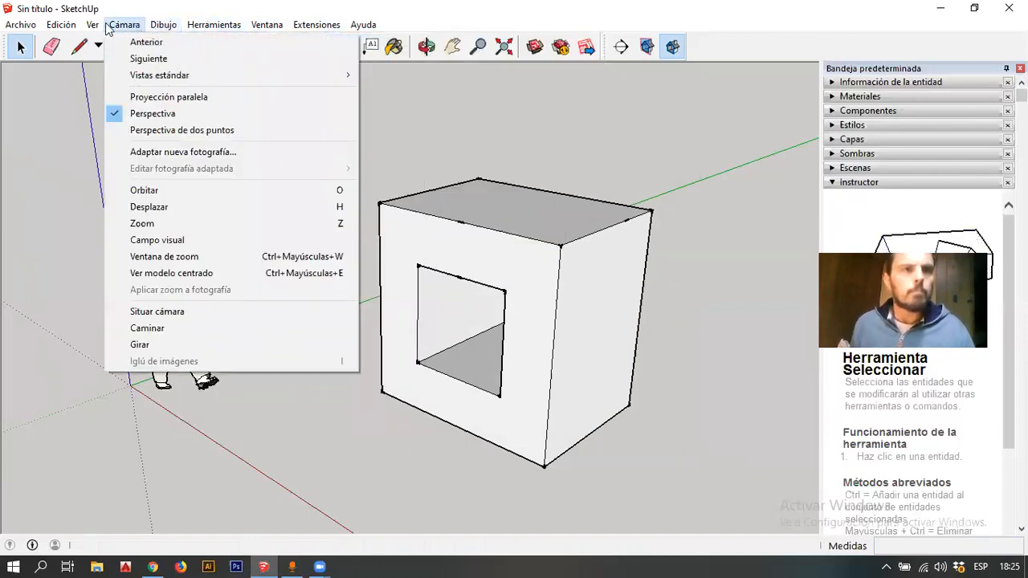
mouse_move(95, 28)
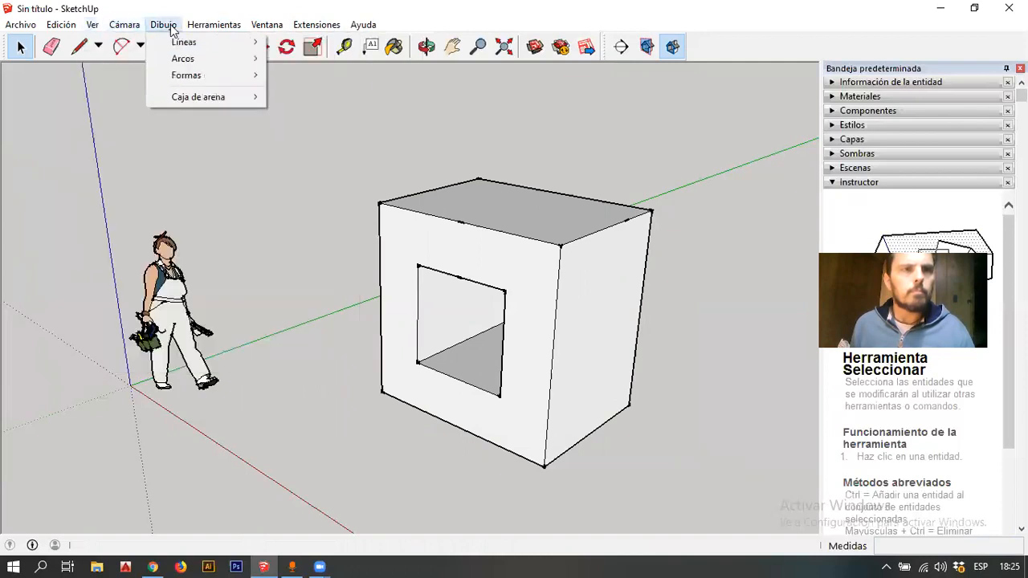
mouse_move(267, 25)
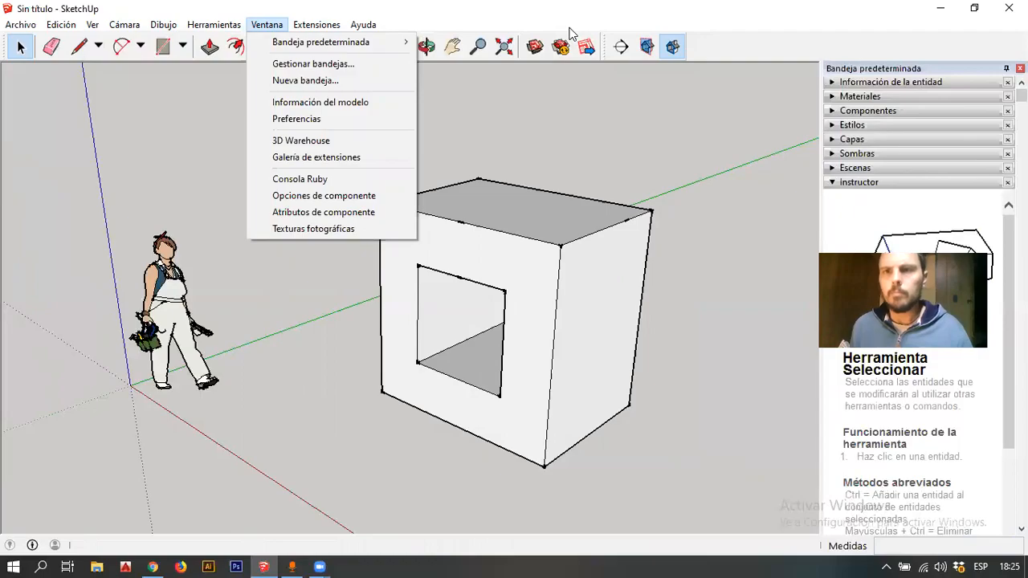
click(571, 34)
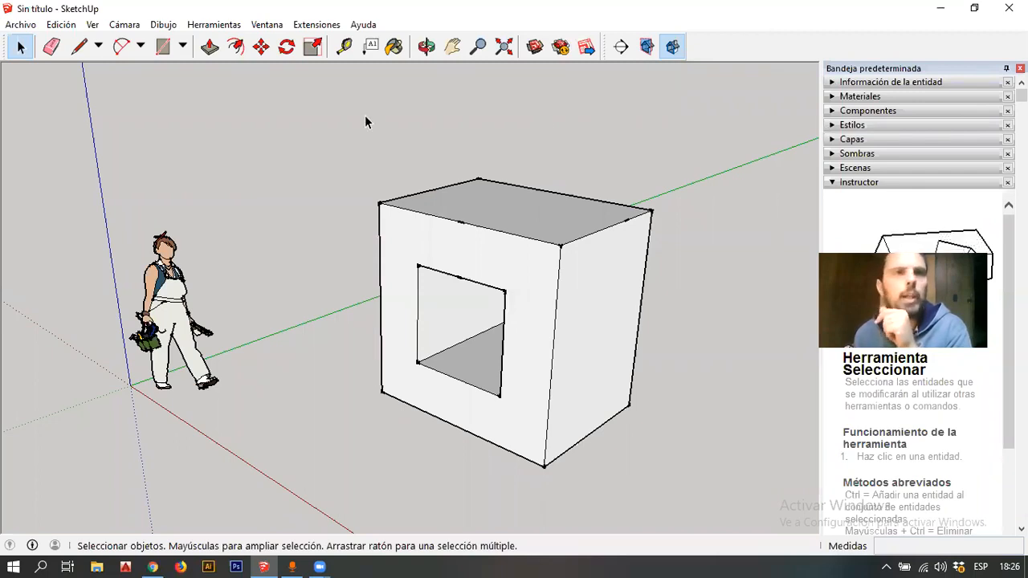
Examine the length and angle unit settings in the model information and close the dialog
click(267, 25)
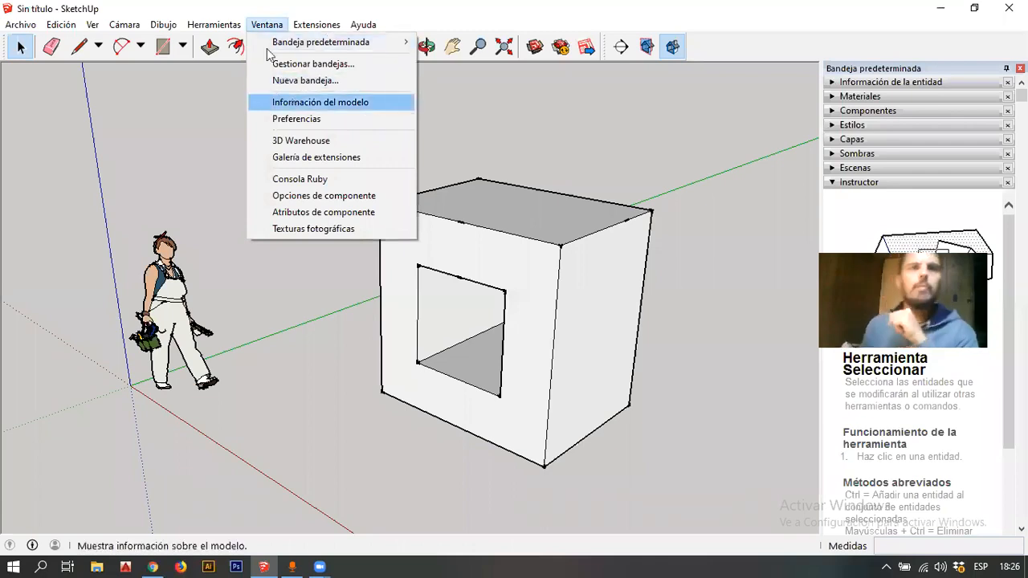
click(285, 103)
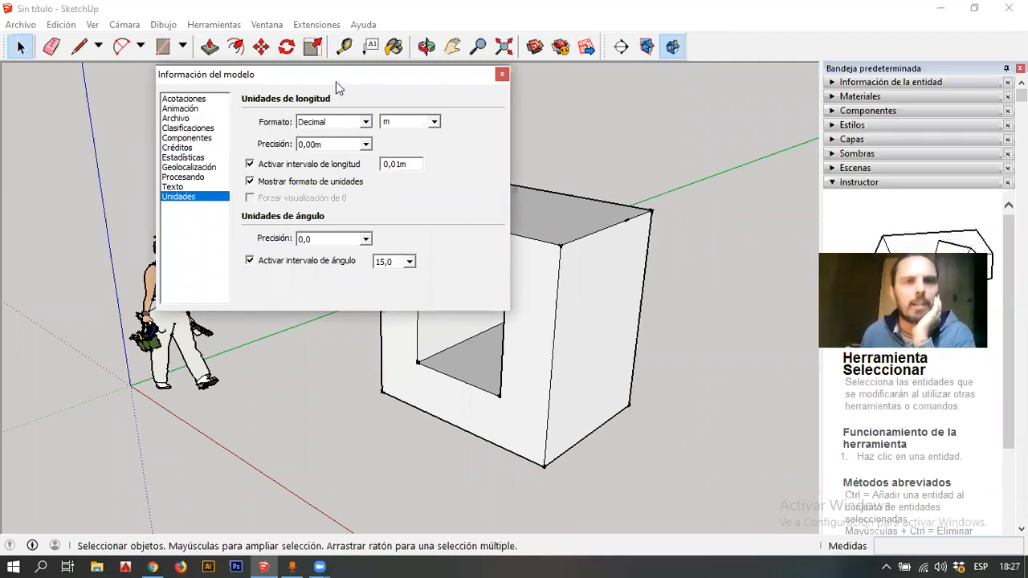
drag(336, 84, 476, 155)
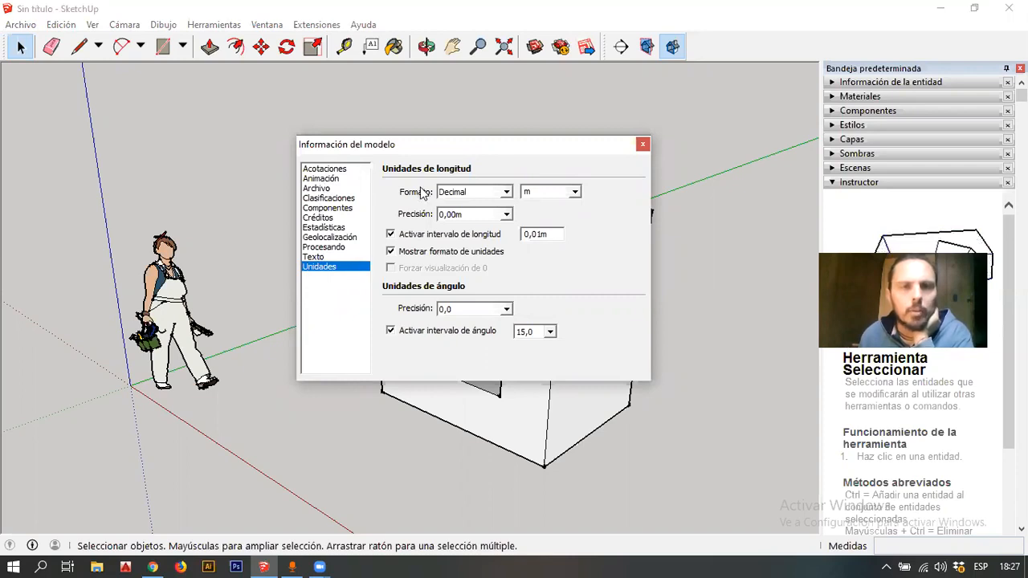
drag(513, 148, 480, 103)
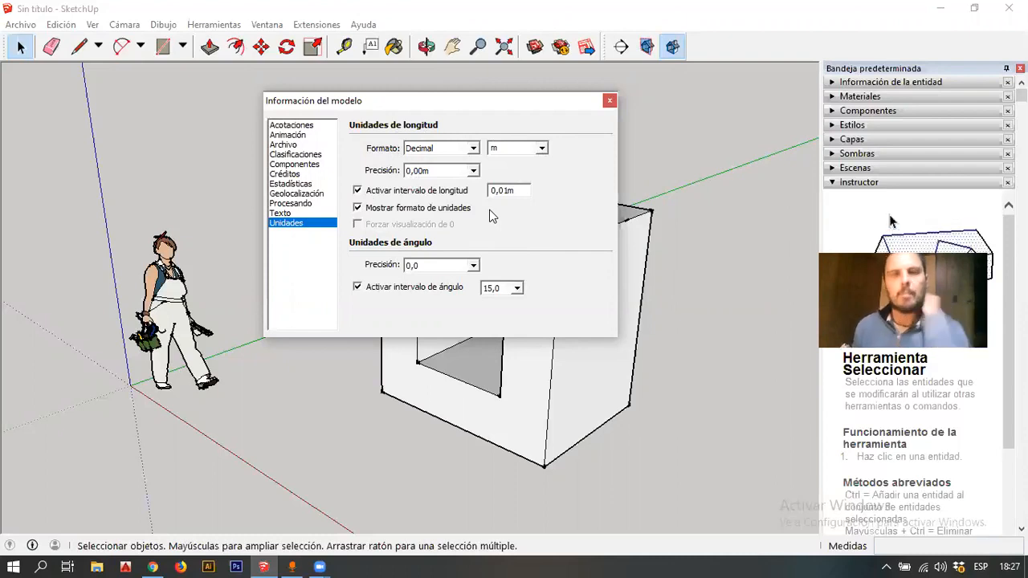
click(610, 102)
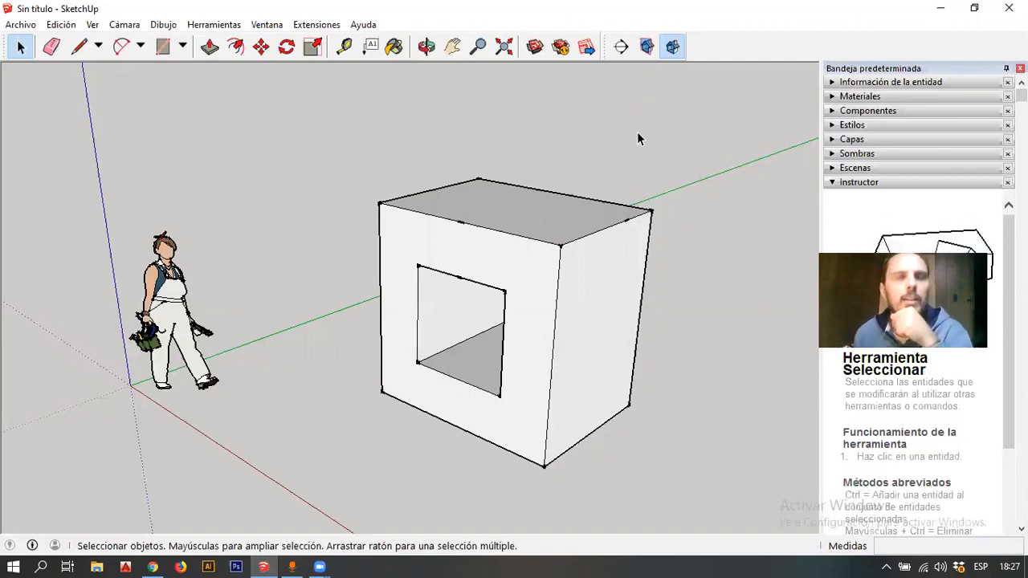
Copy the box component 2.00 m sideways, from its lower front corner near the figure to the opposite lower front corner, so both boxes touch
scroll(325, 155, down, 3)
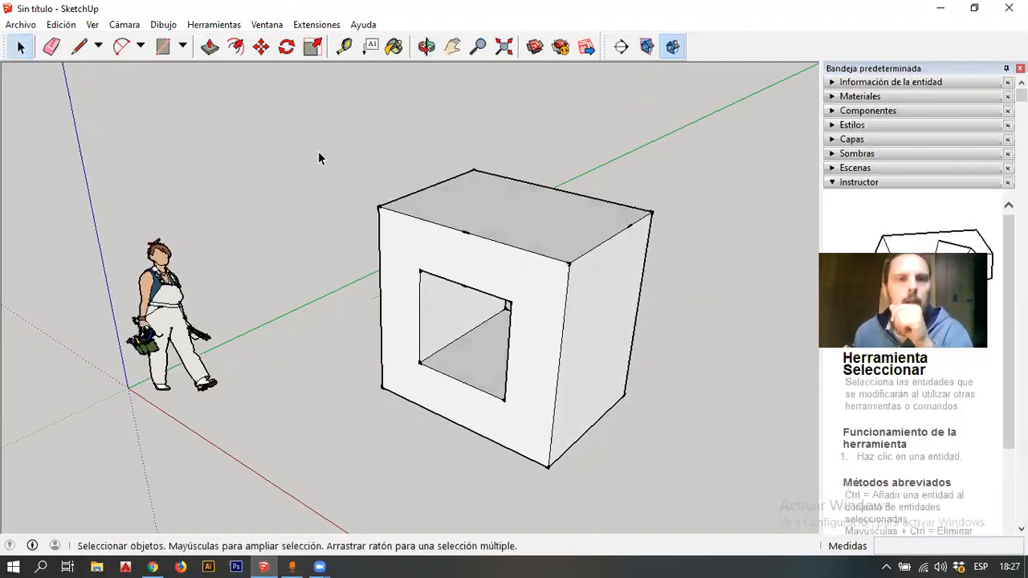
scroll(514, 265, up, 2)
middle_drag(515, 268, 486, 266)
scroll(432, 181, down, 1)
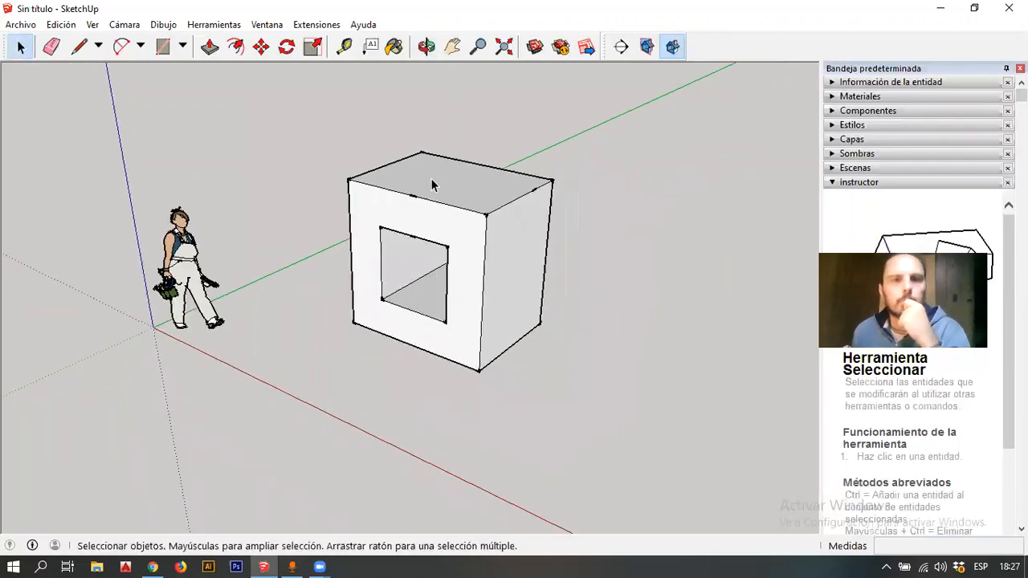
triple_click(410, 227)
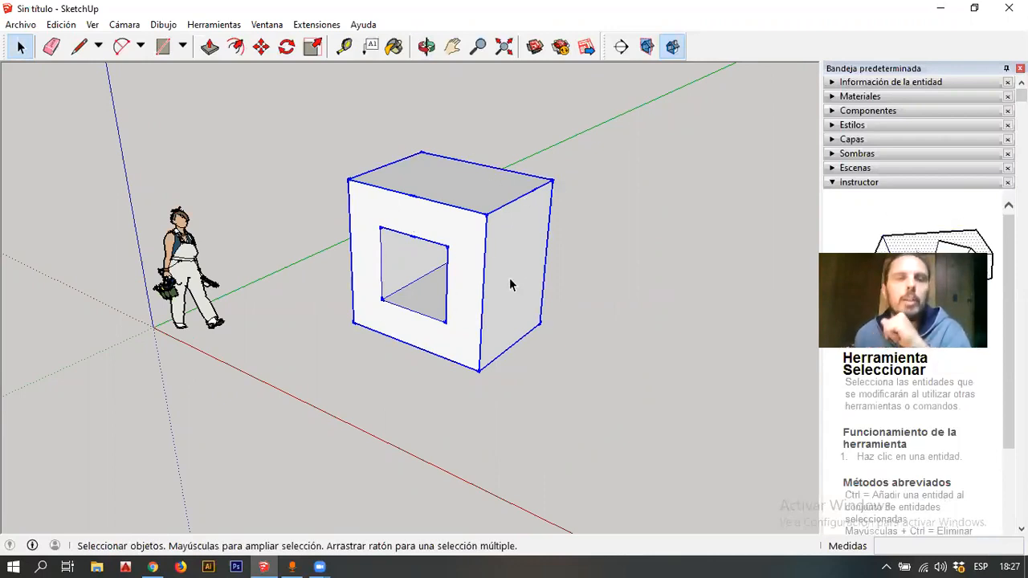
scroll(209, 230, down, 1)
scroll(436, 280, up, 1)
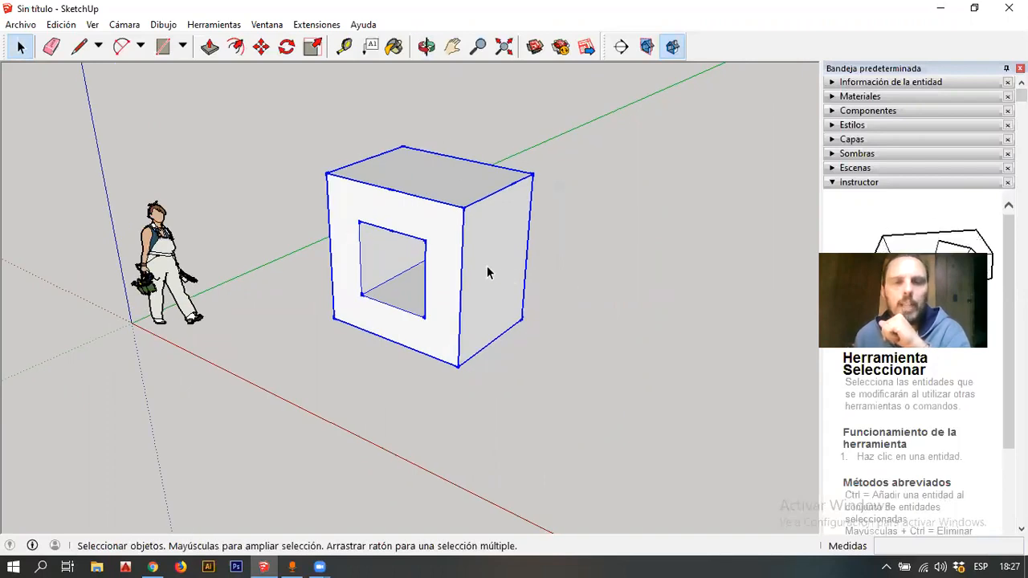
scroll(286, 243, down, 1)
scroll(411, 273, up, 1)
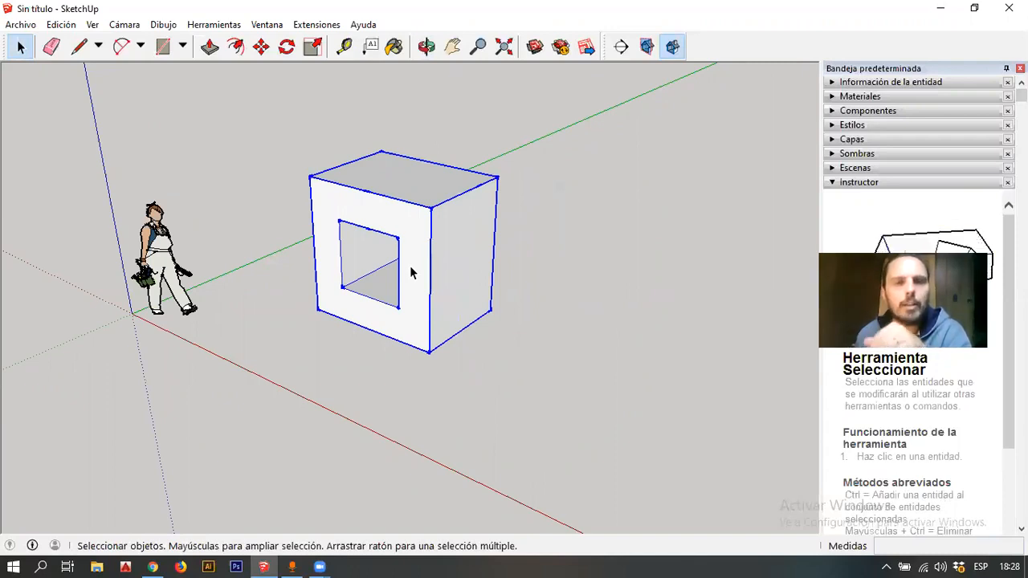
key(m)
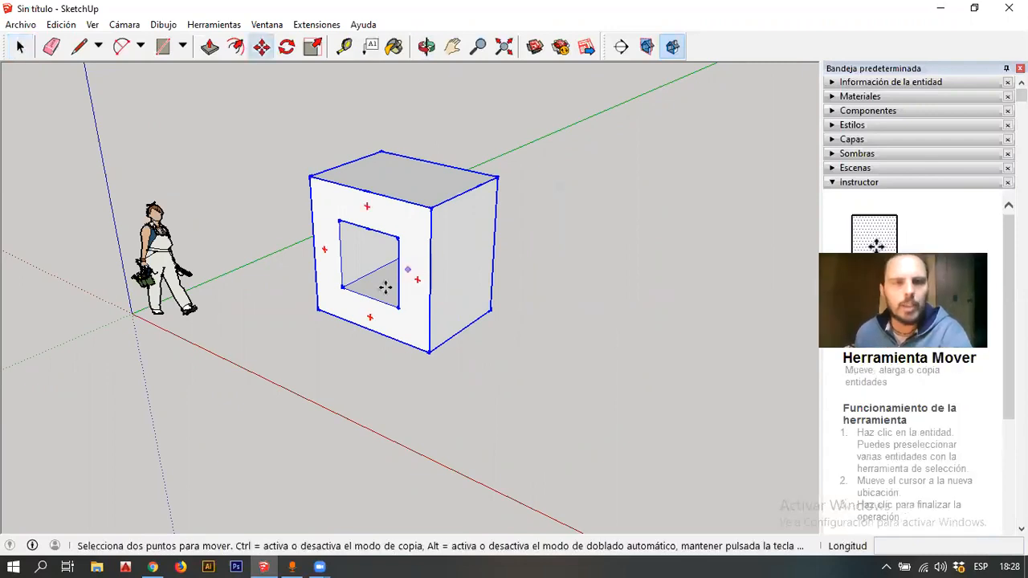
click(322, 311)
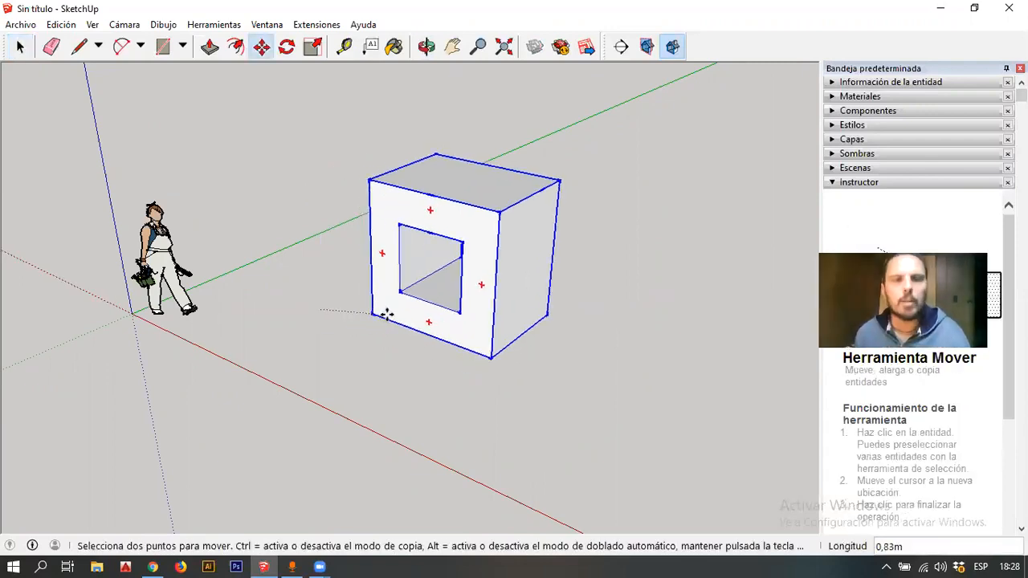
key(ctrl)
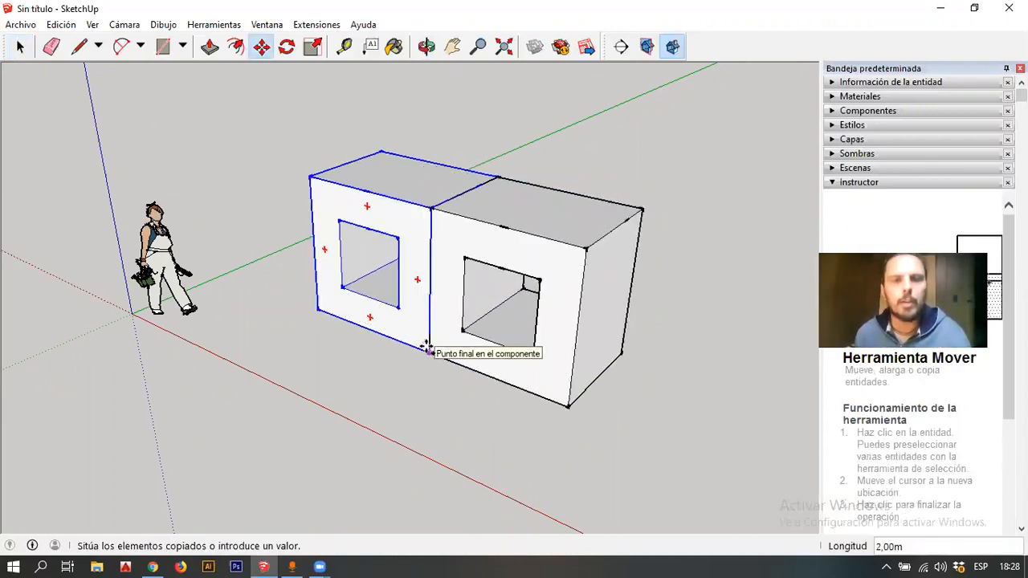
click(426, 347)
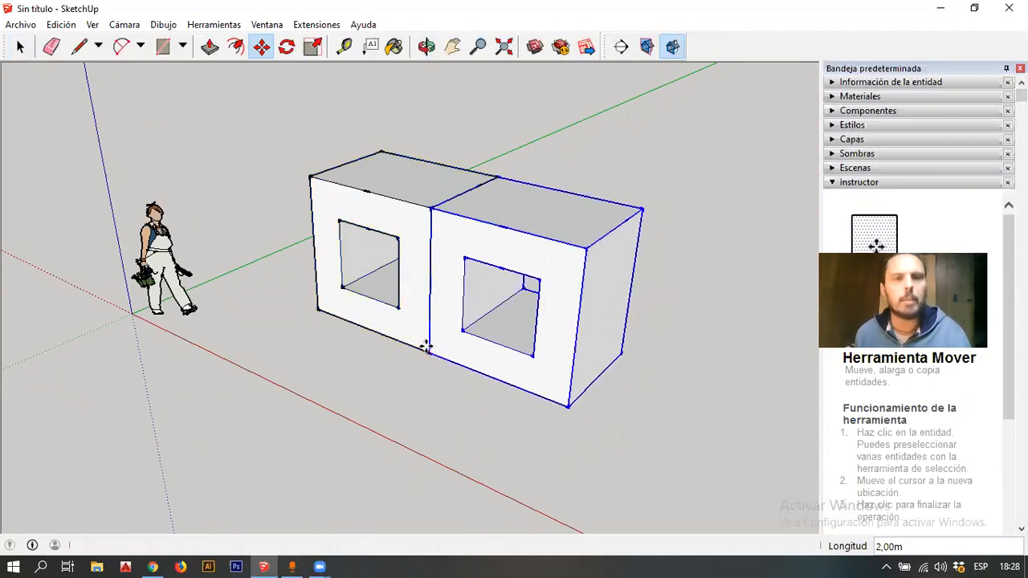
key(space)
Select the original box and its copy alternately to check that they are separate components
scroll(230, 298, down, 2)
scroll(401, 287, up, 2)
click(462, 149)
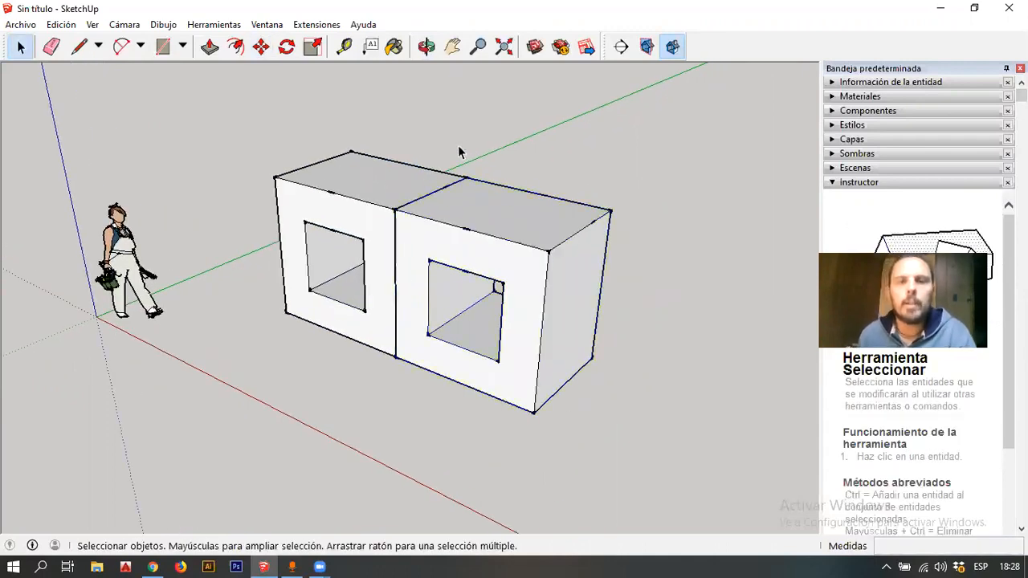
click(381, 184)
click(454, 206)
triple_click(384, 190)
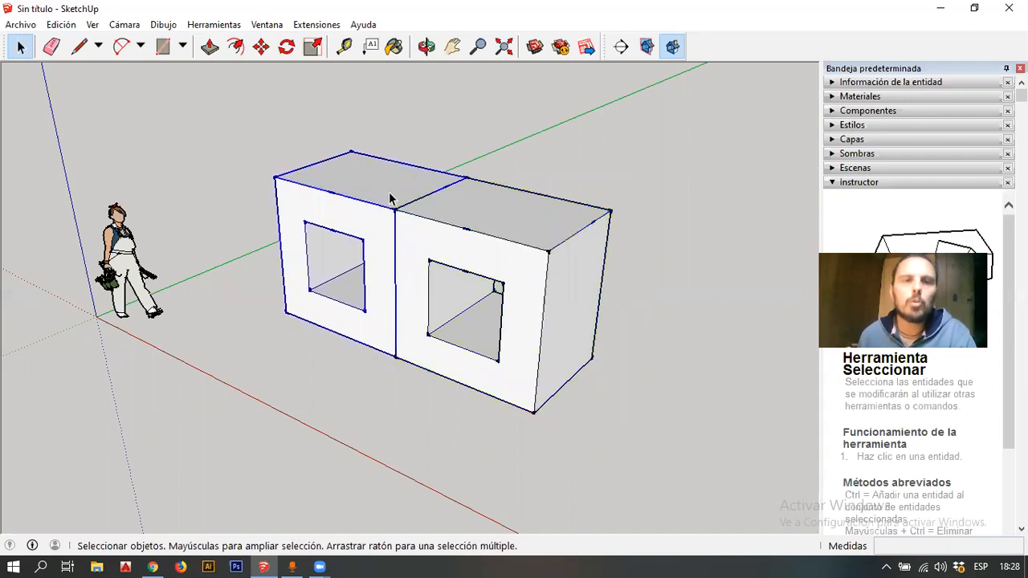
triple_click(422, 208)
triple_click(385, 206)
triple_click(414, 216)
triple_click(377, 204)
middle_drag(380, 255, 418, 238)
scroll(415, 232, up, 2)
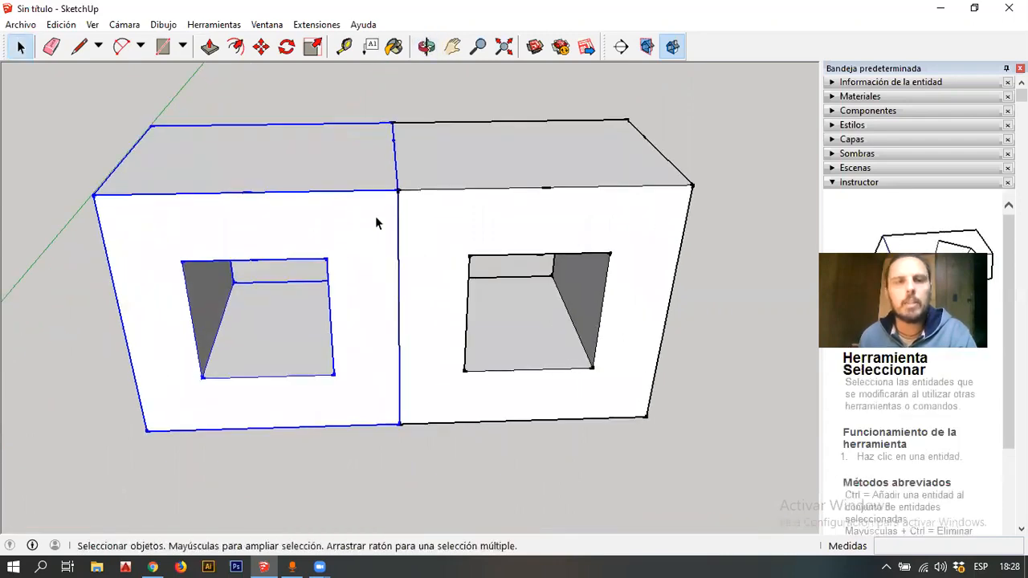
triple_click(457, 254)
middle_drag(457, 253, 377, 257)
scroll(345, 259, down, 3)
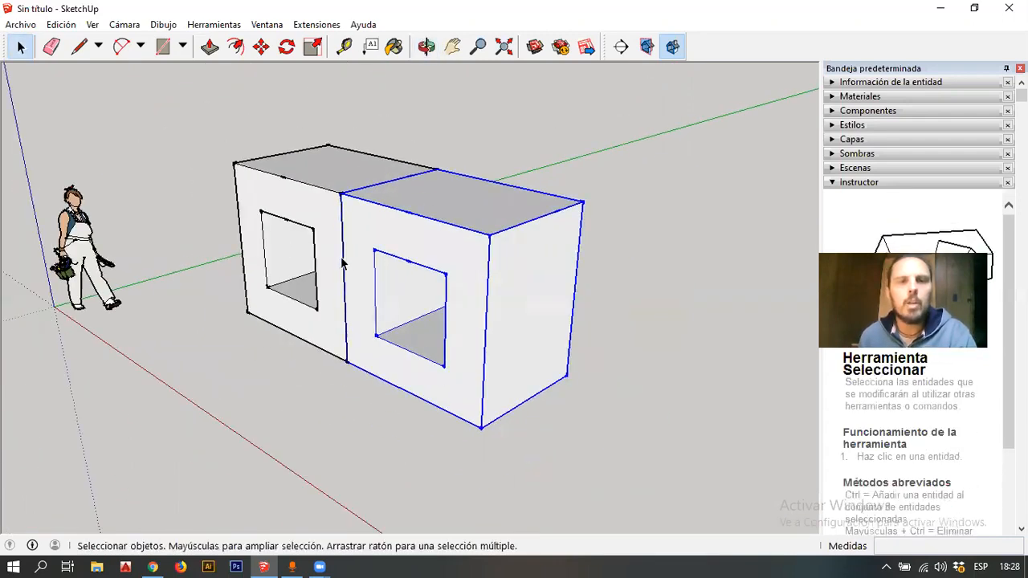
Select both box components together and explode them into loose geometry
scroll(434, 150, down, 2)
drag(480, 380, 314, 165)
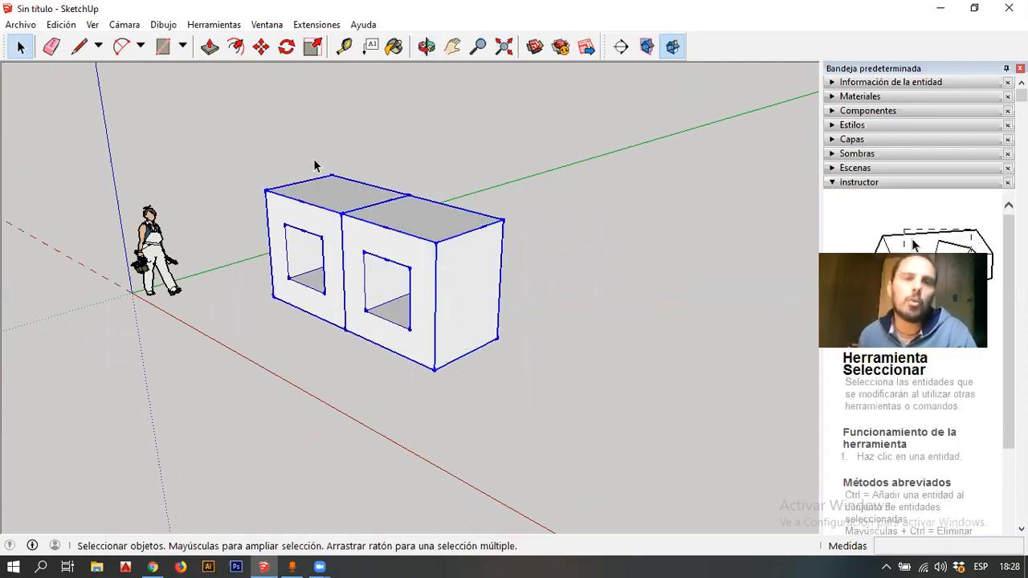
right_click(349, 205)
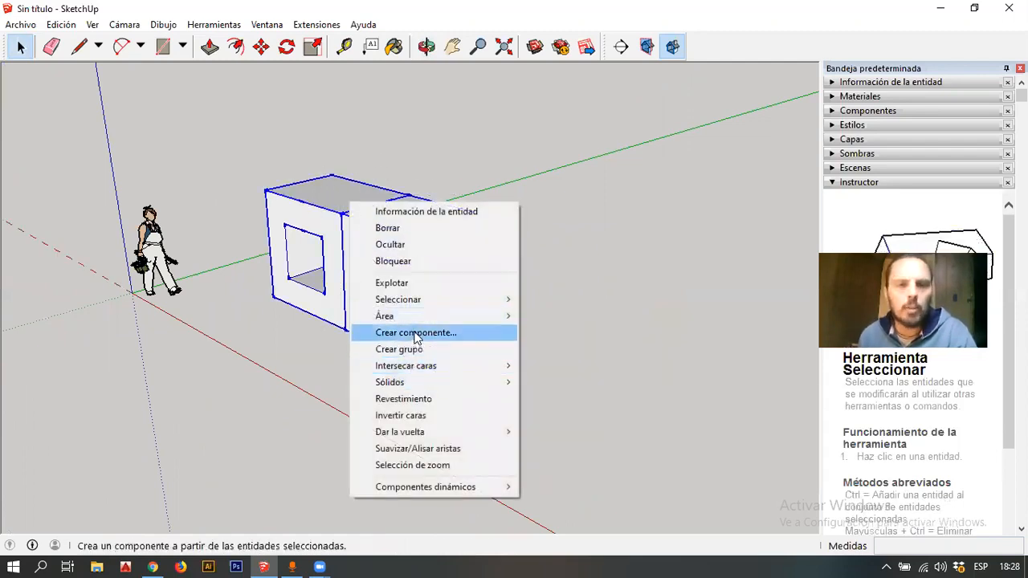
click(408, 284)
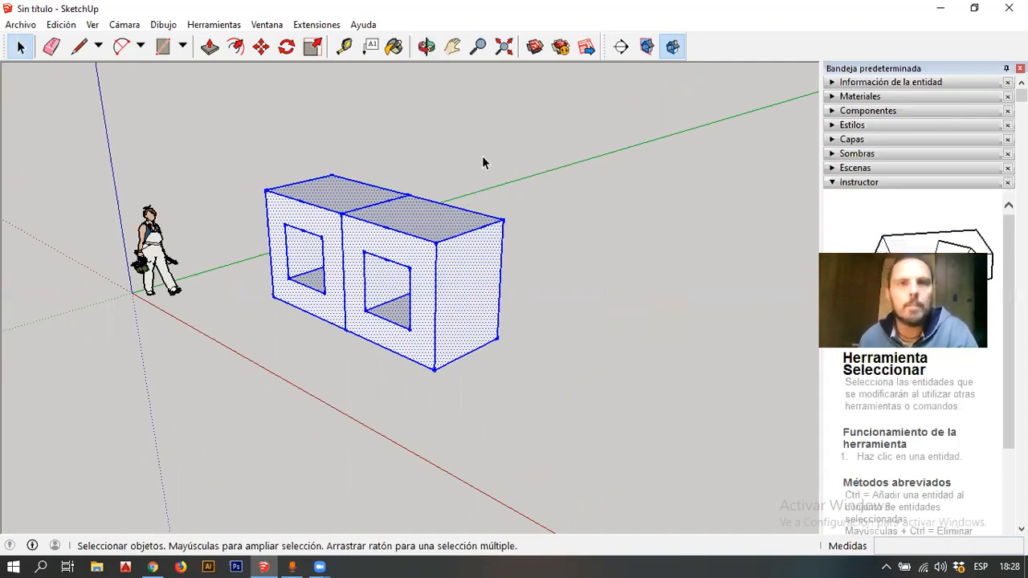
Select individual edges and faces around the joint of the two exploded boxes to examine how their geometry has merged
middle_drag(368, 123, 413, 129)
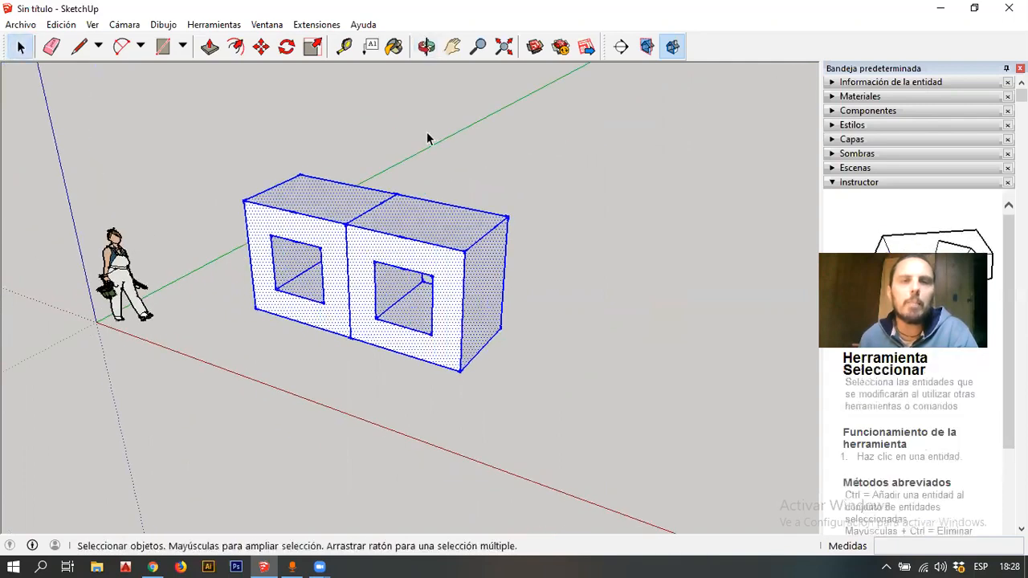
scroll(413, 129, up, 3)
click(413, 128)
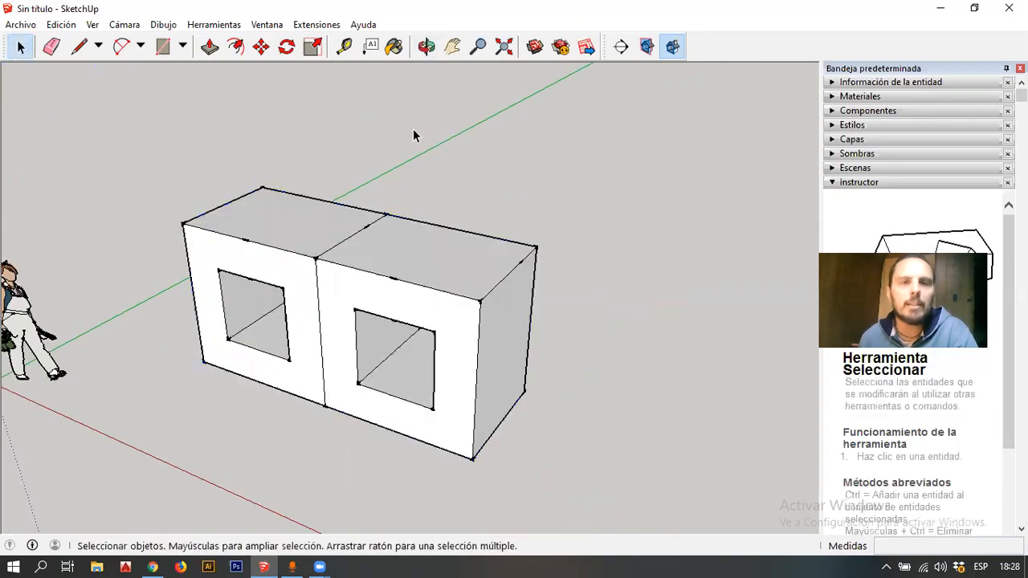
scroll(318, 229, down, 1)
scroll(361, 259, up, 2)
click(359, 265)
click(375, 224)
click(365, 256)
click(411, 265)
scroll(360, 274, down, 3)
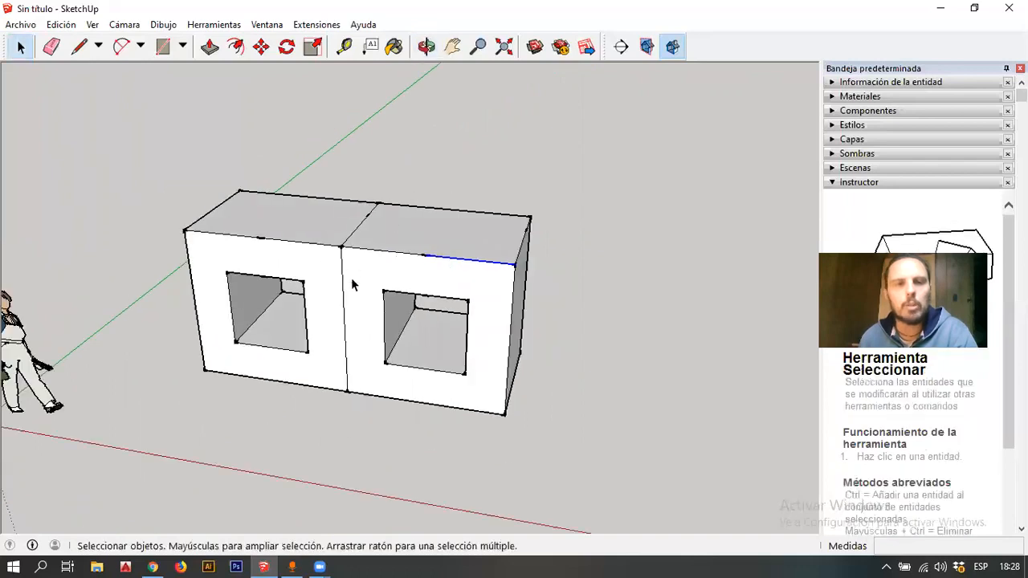
Try to move the exploded box farther from the figure away from the other, selecting all of its geometry
middle_drag(365, 301, 472, 340)
drag(556, 433, 384, 193)
middle_drag(440, 286, 503, 234)
drag(472, 270, 404, 185)
drag(574, 424, 382, 196)
key(m)
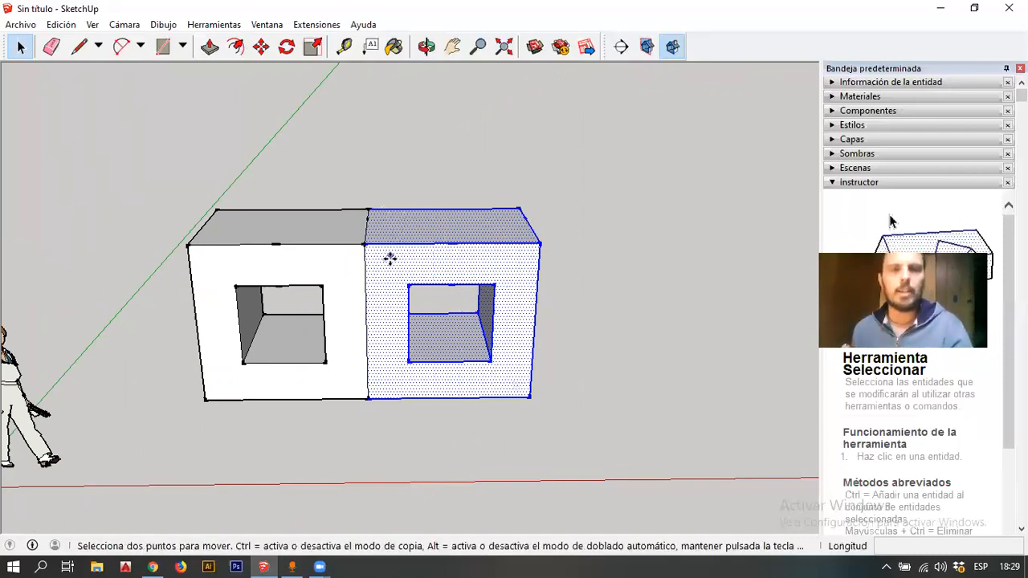
click(386, 267)
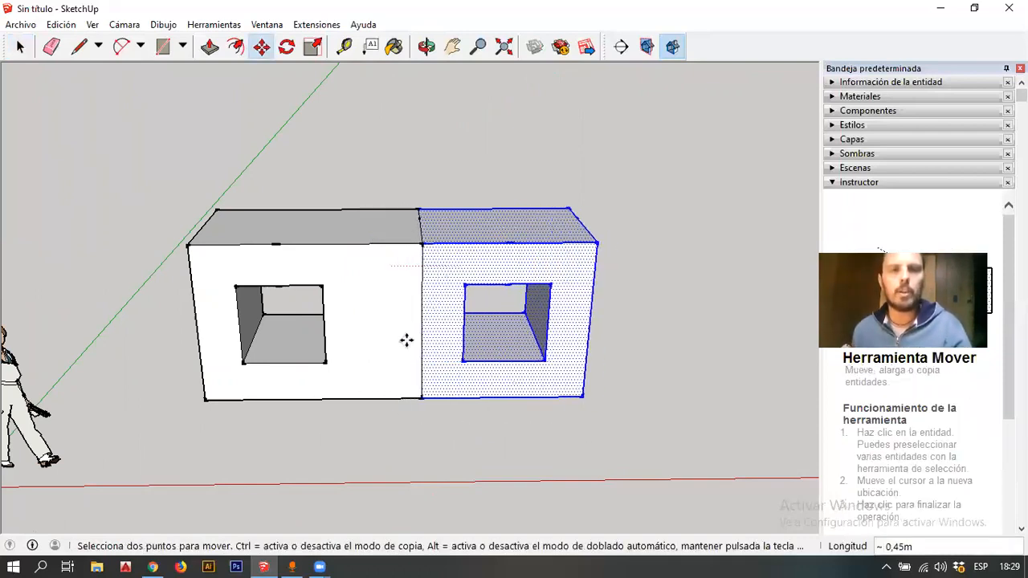
mouse_move(394, 328)
middle_down()
mouse_move(249, 409)
mouse_move(388, 320)
middle_up()
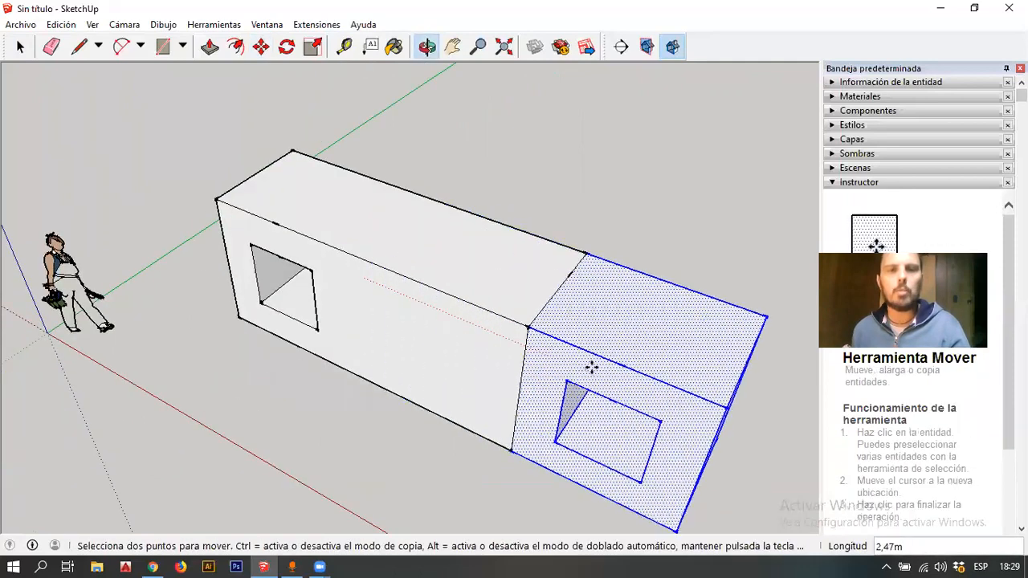
key(Escape)
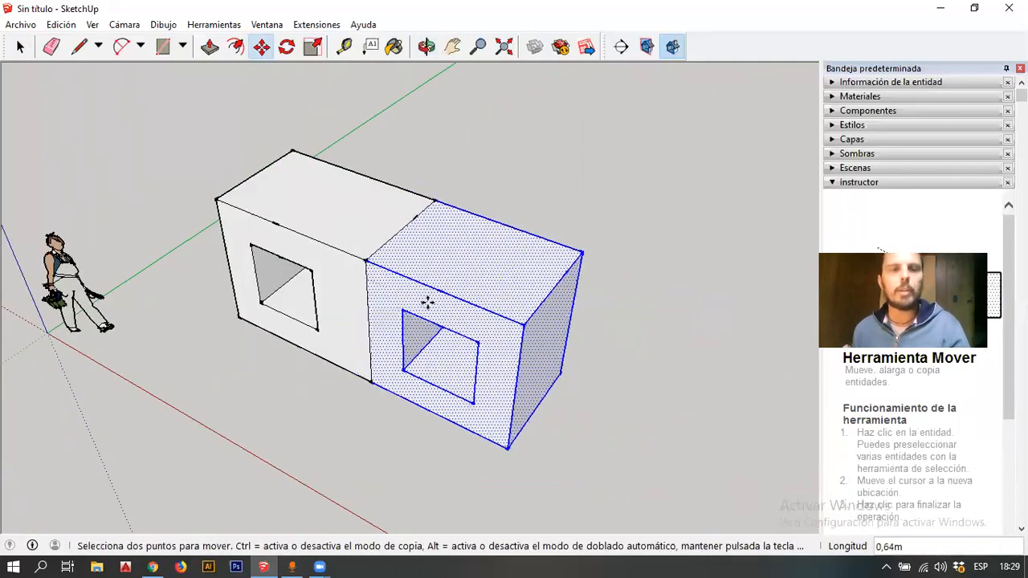
key(space)
Undo the explode and the box copy, going back to the single box component
key(ctrl+z)
key(ctrl+z)
key(ctrl+z)
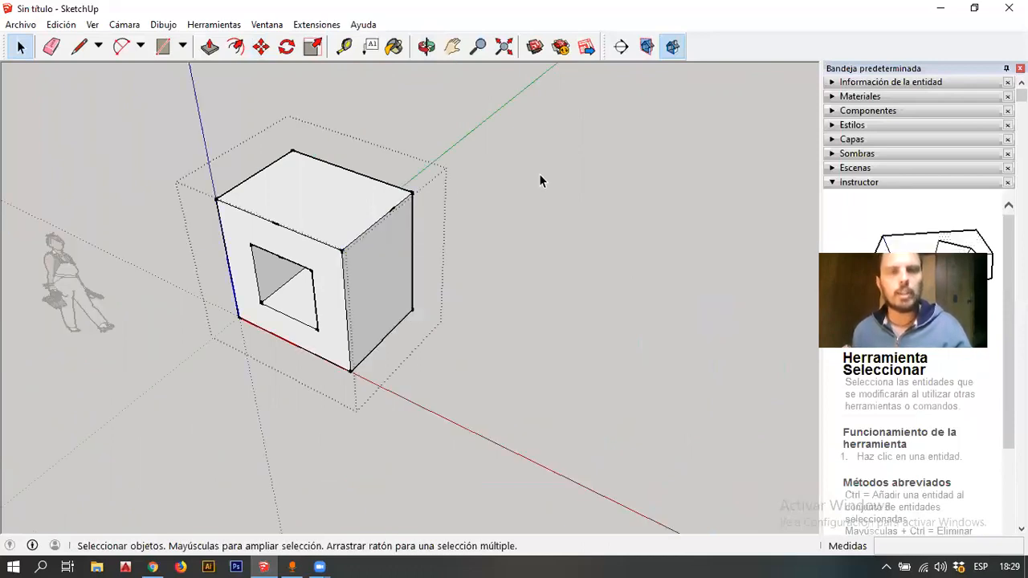
Leave component editing and copy the box 2.00 m sideways, from its upper front corner near the figure to the opposite upper front corner
click(539, 180)
click(359, 241)
key(m)
key(ctrl)
click(217, 202)
click(345, 251)
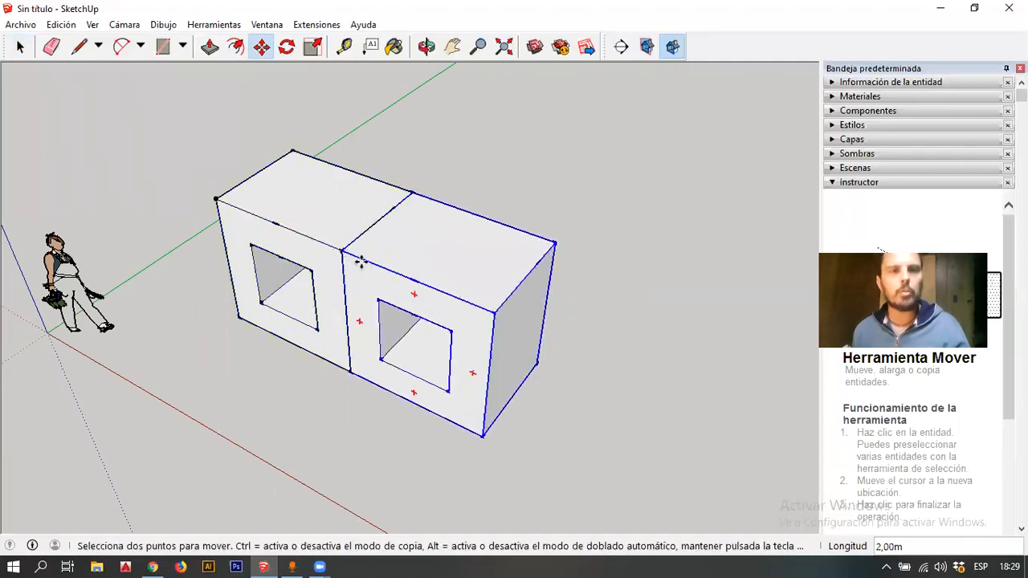
Move the original box backward along the shared top edge until its front corner meets the copy's rear corner
scroll(362, 261, down, 2)
key(space)
click(348, 217)
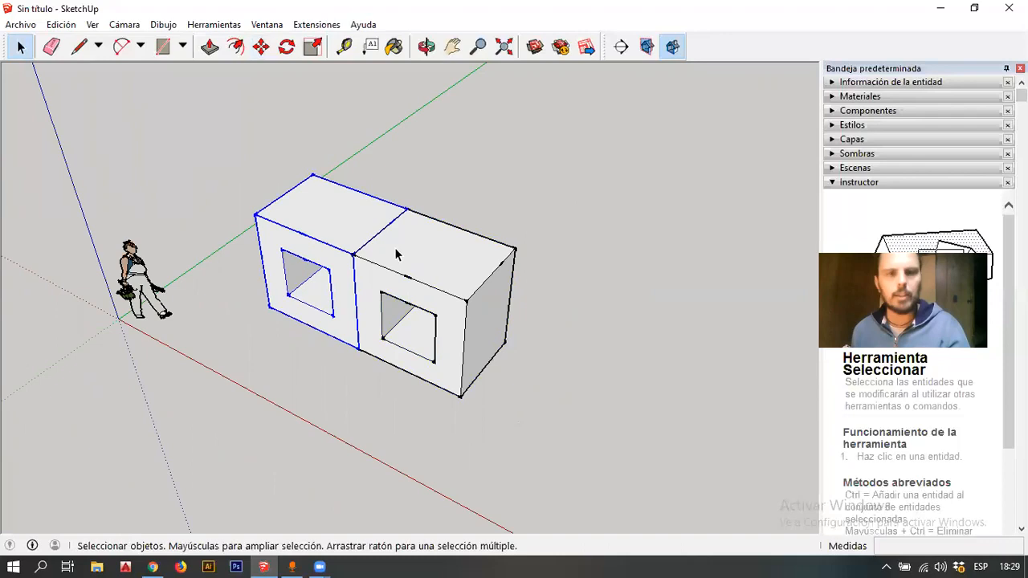
key(m)
click(363, 239)
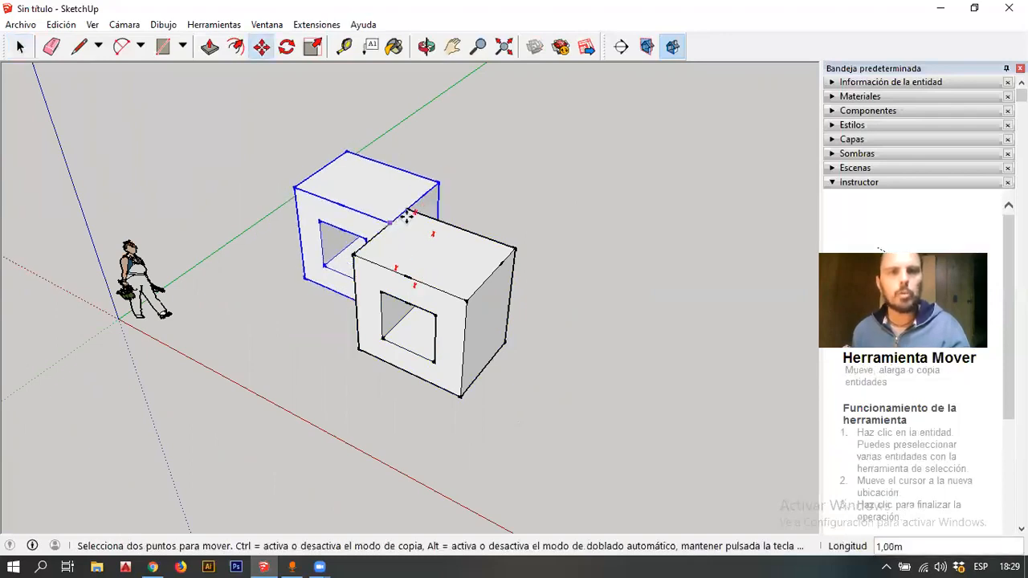
click(409, 211)
key(space)
Examine from several sides how the two separate box components touch at their corners
scroll(487, 257, down, 1)
middle_drag(486, 257, 585, 208)
scroll(404, 201, up, 2)
middle_drag(404, 205, 461, 211)
scroll(461, 215, down, 1)
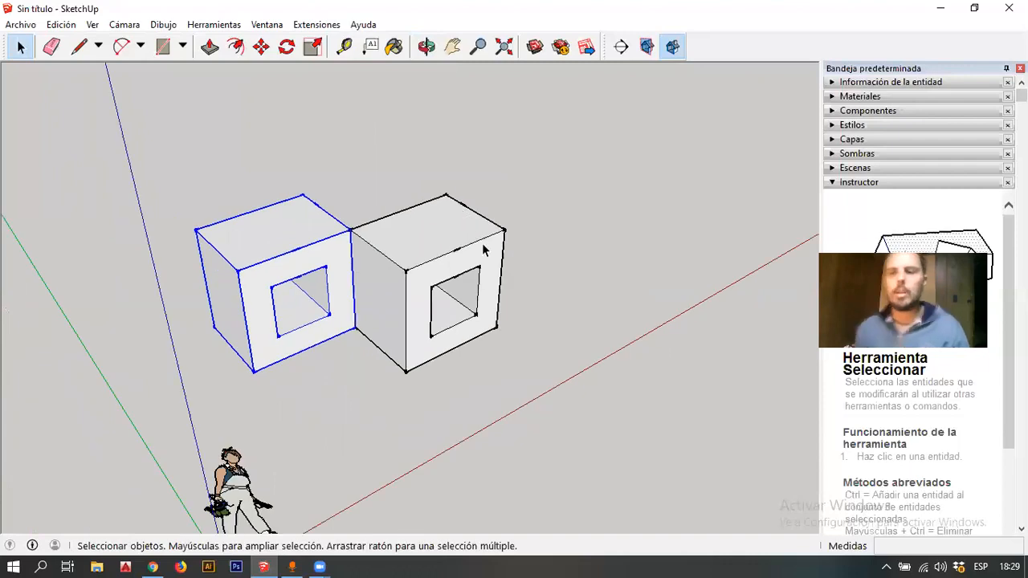
middle_drag(484, 246, 429, 225)
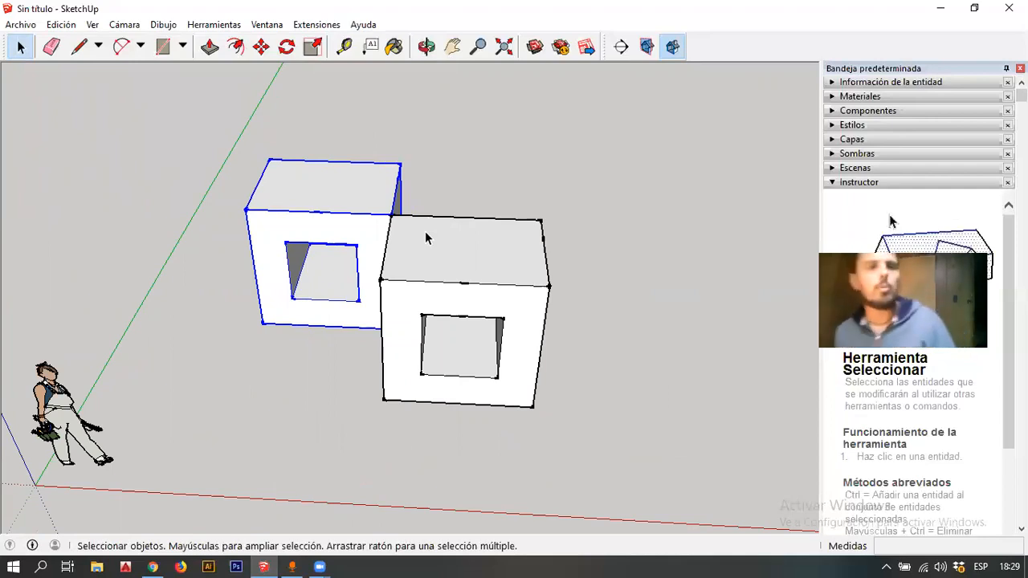
middle_drag(450, 280, 359, 268)
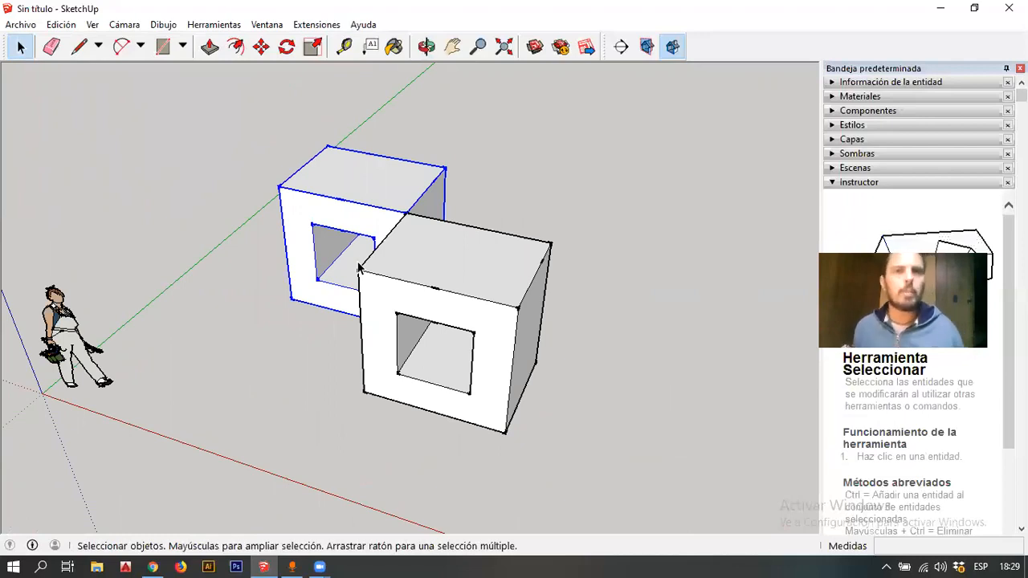
middle_drag(384, 273, 576, 201)
scroll(404, 269, up, 1)
Delete the front box and the remaining box, leaving only the human figure in the model
click(424, 268)
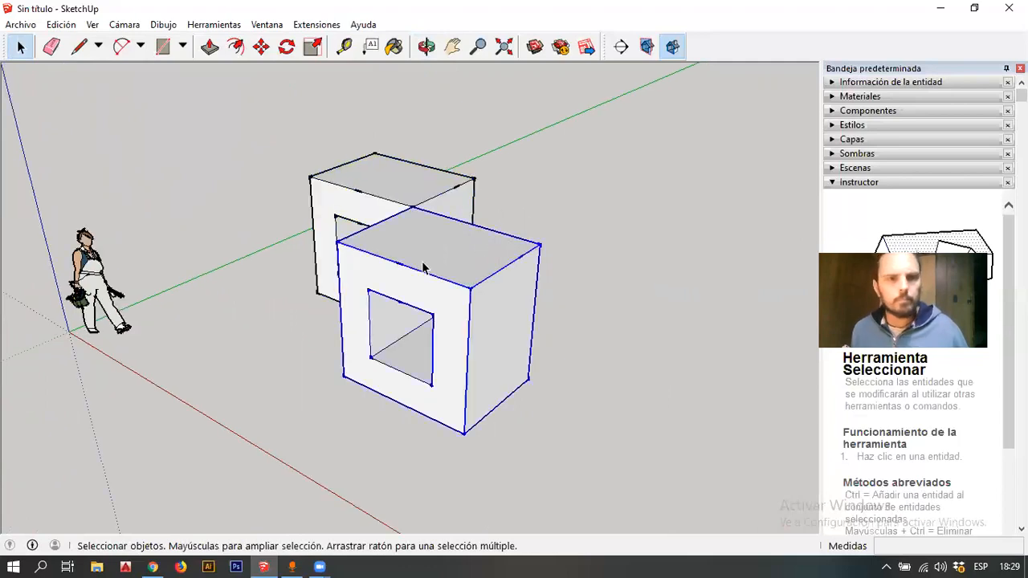
key(Delete)
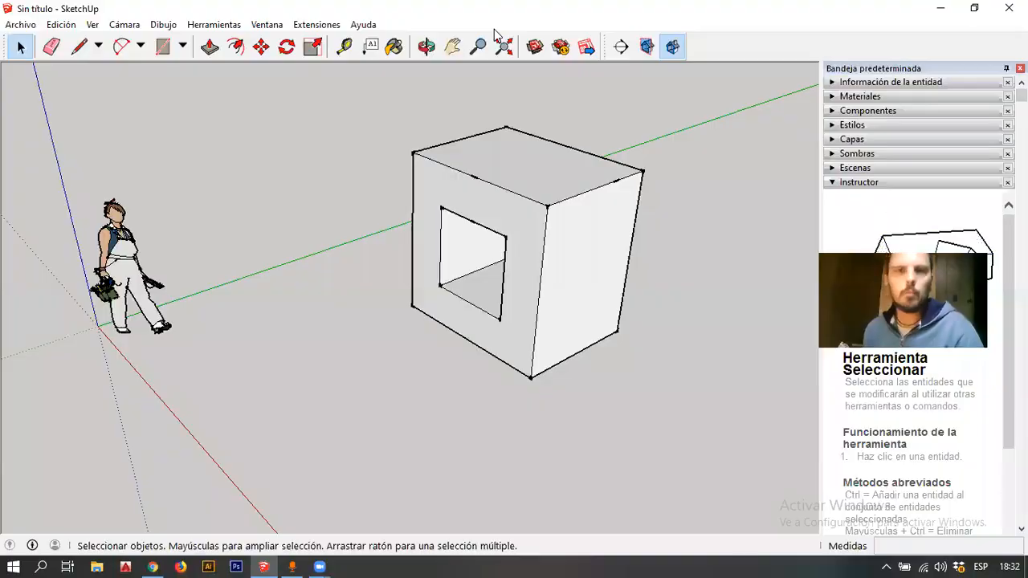
scroll(615, 125, down, 1)
scroll(455, 133, up, 1)
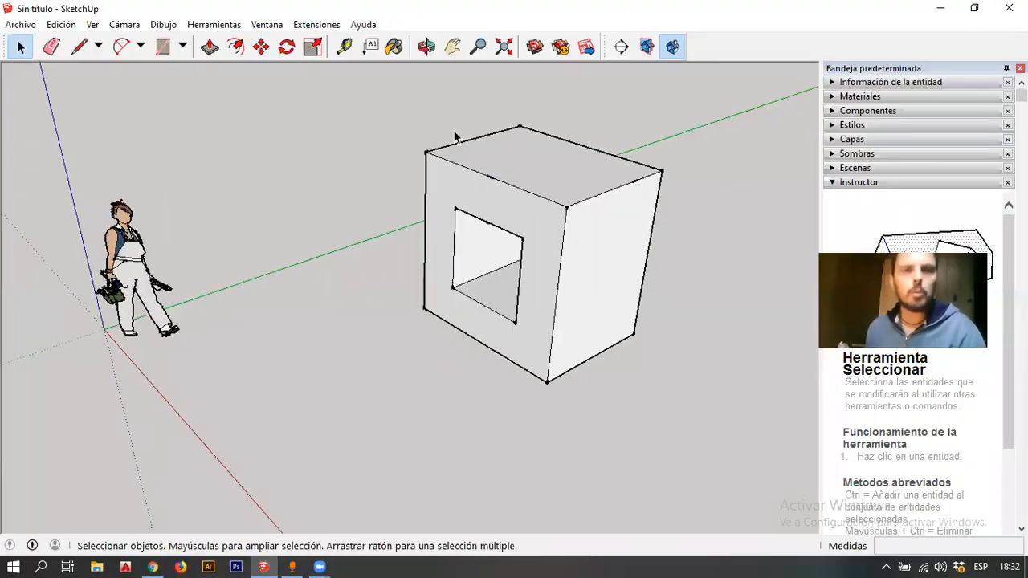
triple_click(539, 201)
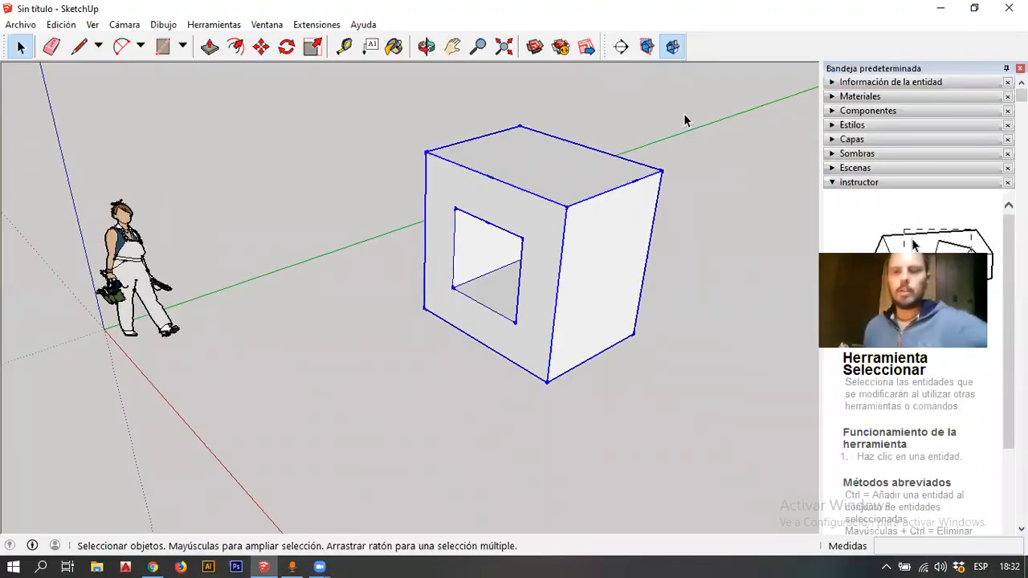
key(Delete)
scroll(506, 165, down, 1)
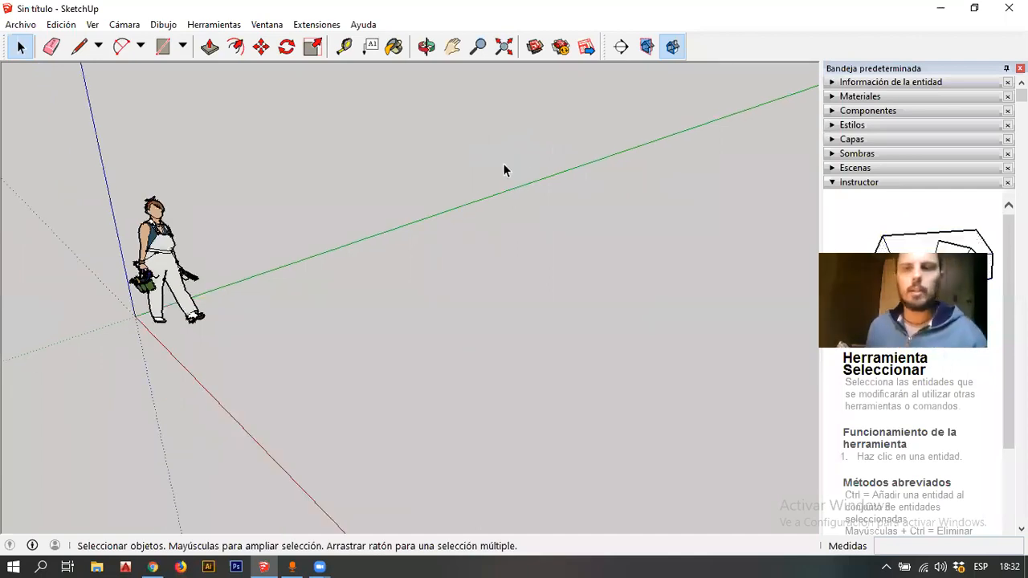
scroll(377, 222, up, 2)
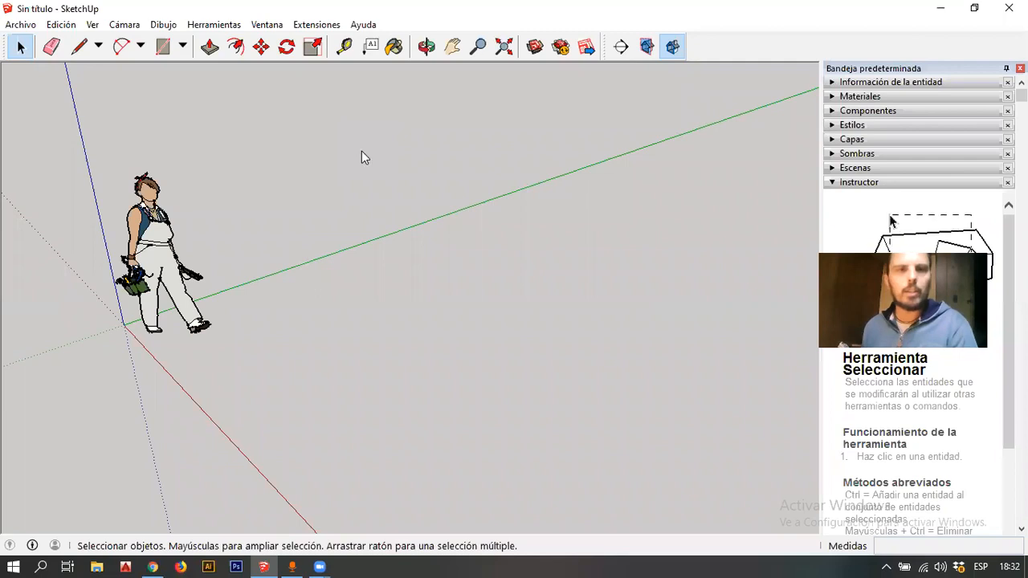
Draw a closed four-sided face on the ground beside the figure with the Line tool, one side about 2 m long
key(l)
scroll(401, 142, down, 1)
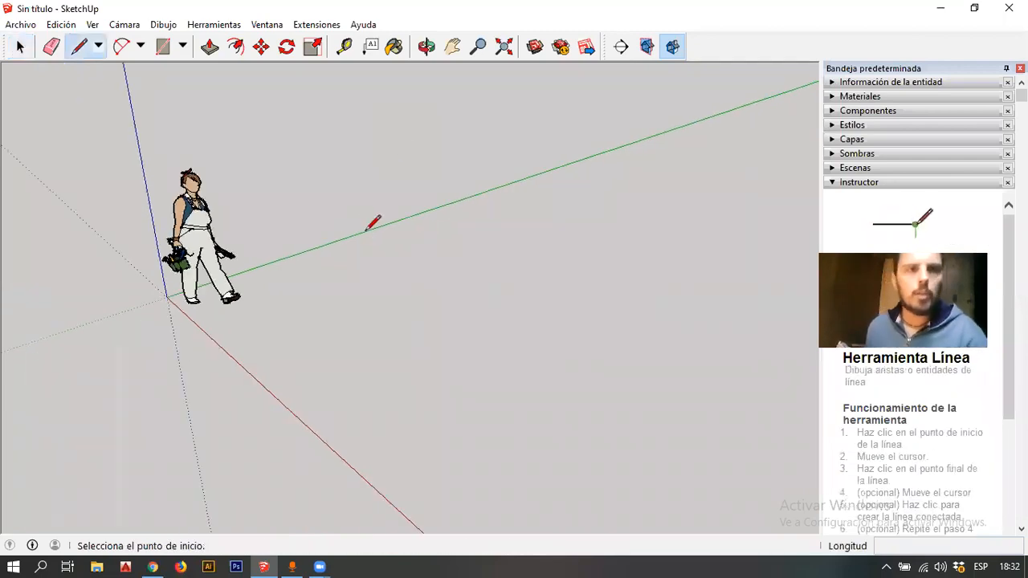
click(314, 303)
click(421, 378)
click(565, 308)
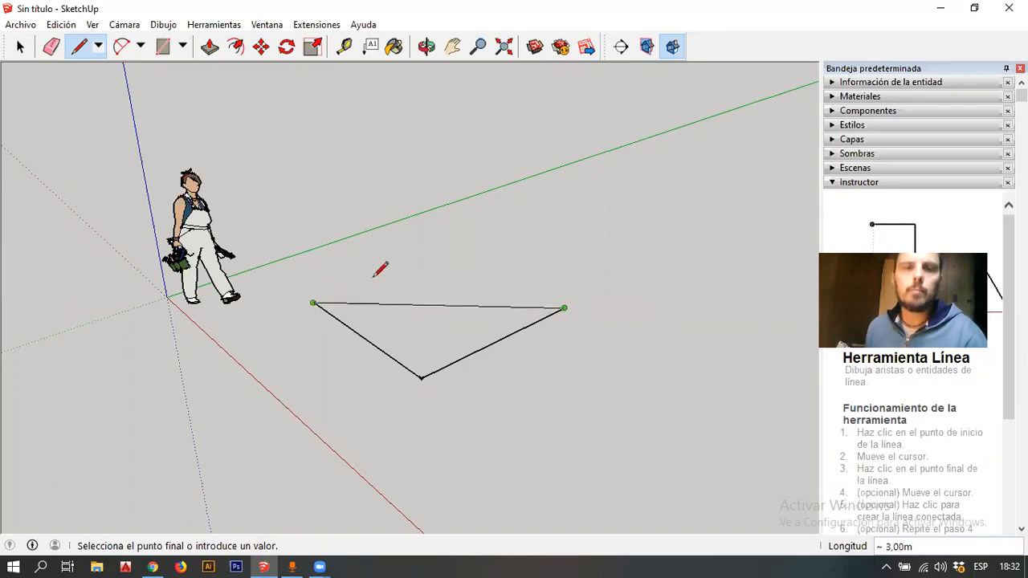
click(451, 250)
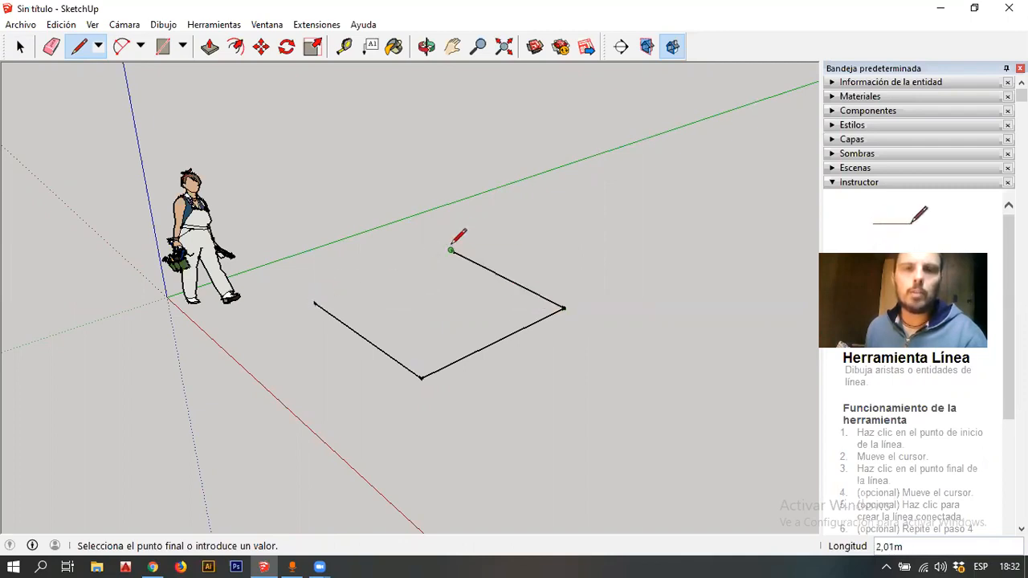
click(314, 303)
Offset the face's outline 0.2 m inward and delete the inner face to leave a rectangular ring
key(f)
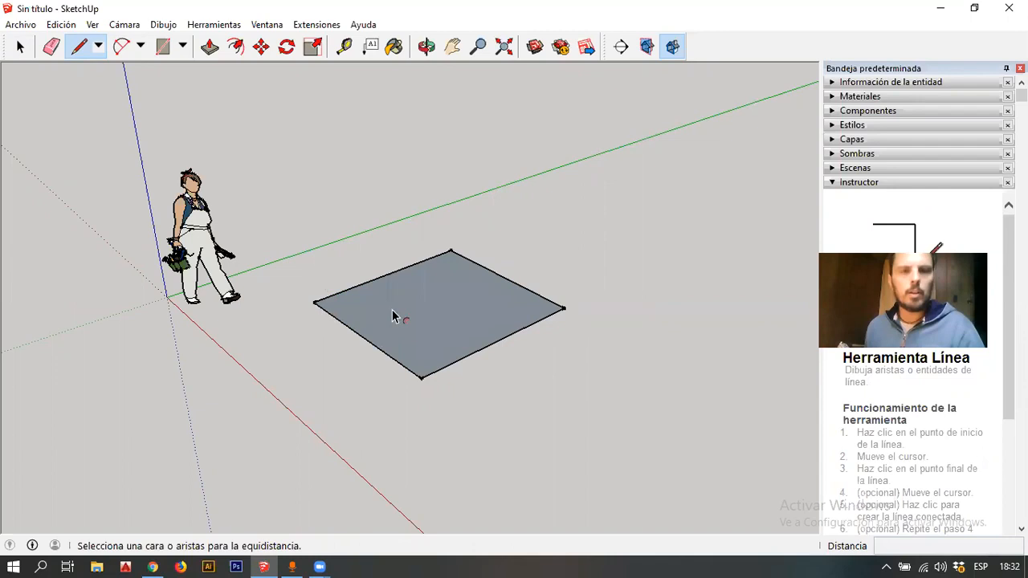
click(393, 302)
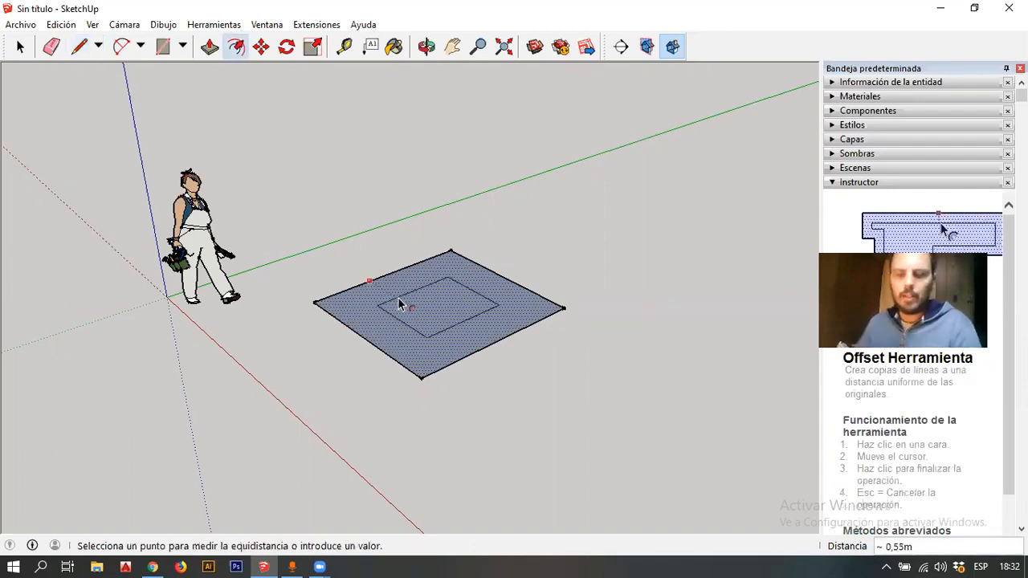
text(,2)
key(Return)
key(space)
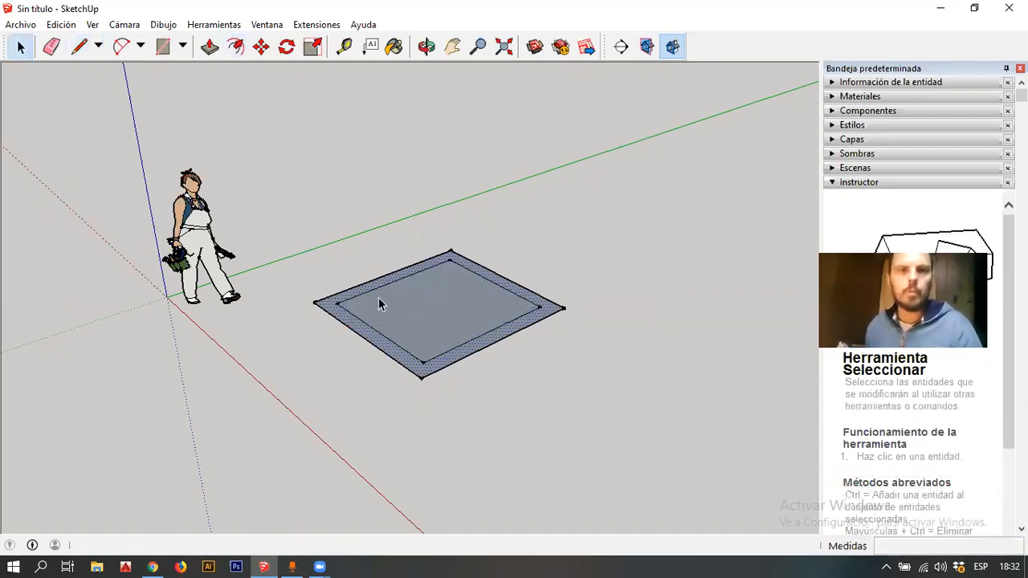
click(415, 306)
key(Delete)
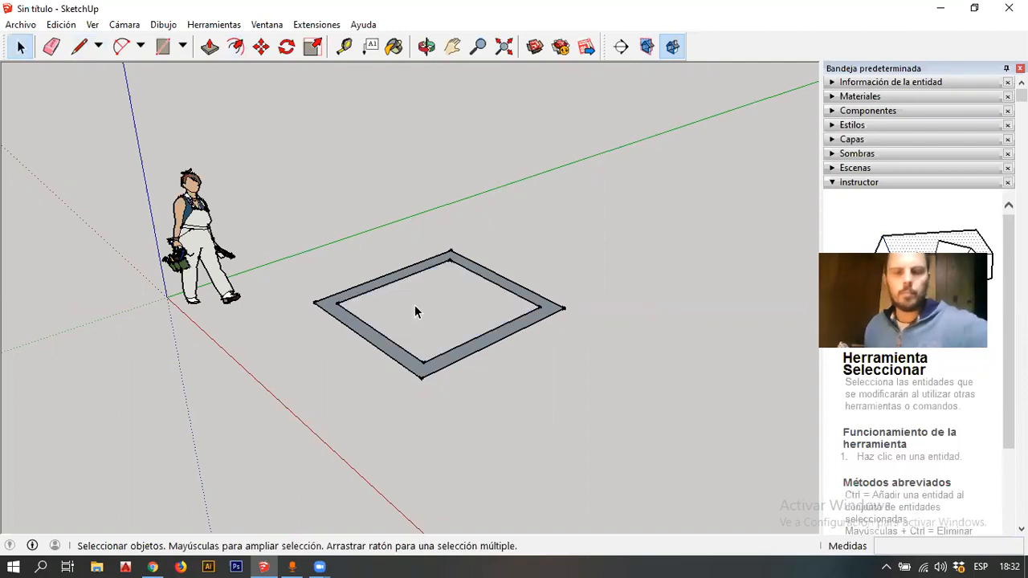
Push/Pull the ring-shaped face up 3 m to form the walls
key(p)
click(386, 284)
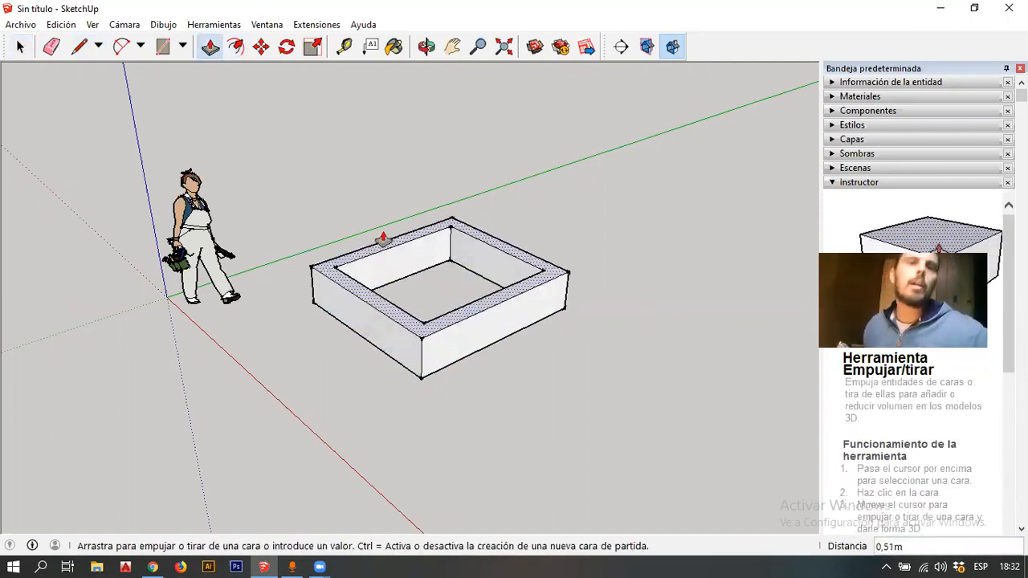
text(3)
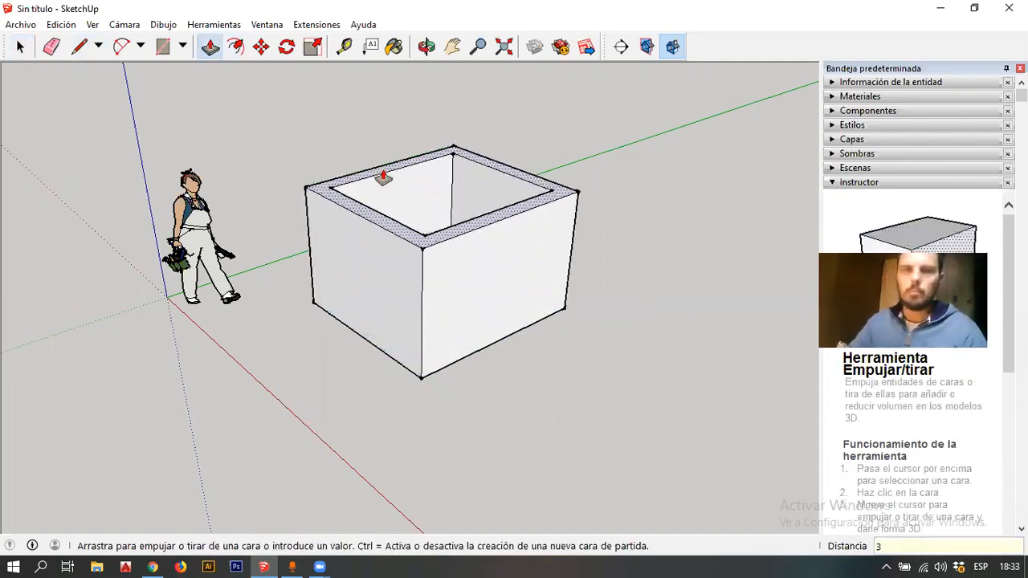
key(Return)
scroll(217, 310, down, 3)
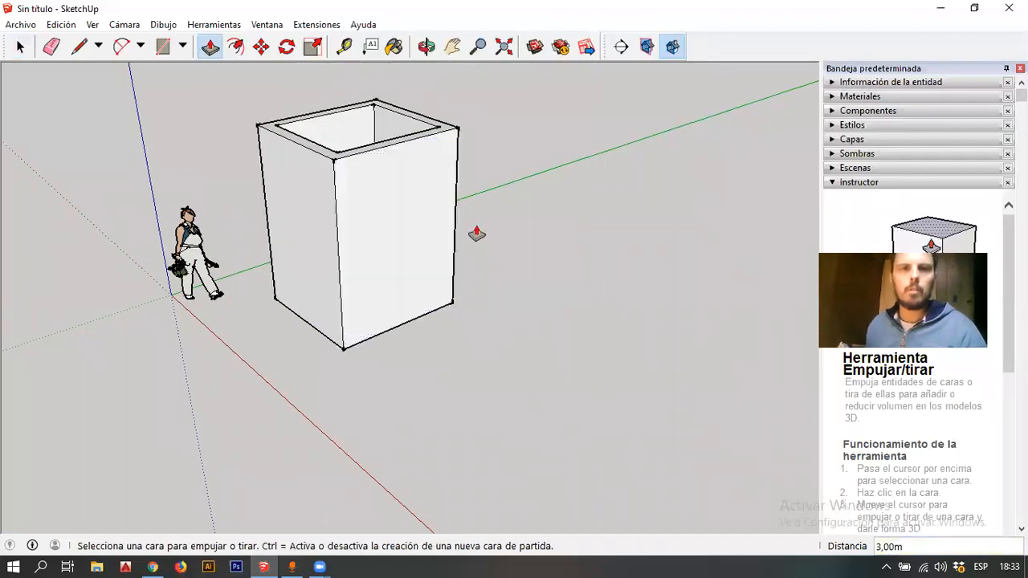
scroll(477, 233, up, 2)
scroll(480, 261, down, 2)
scroll(312, 135, up, 2)
key(space)
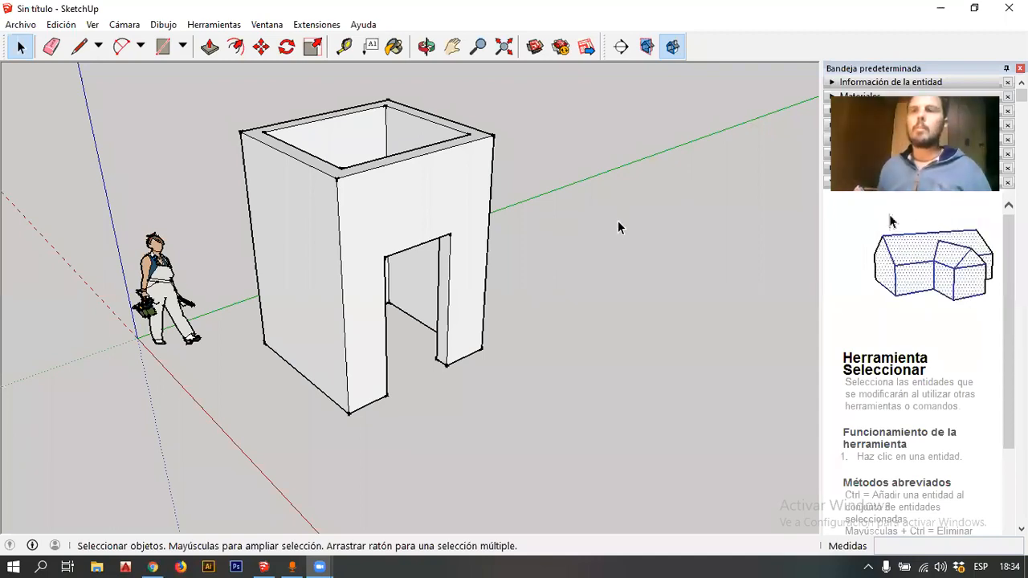
middle_drag(625, 224, 411, 86)
scroll(574, 137, down, 1)
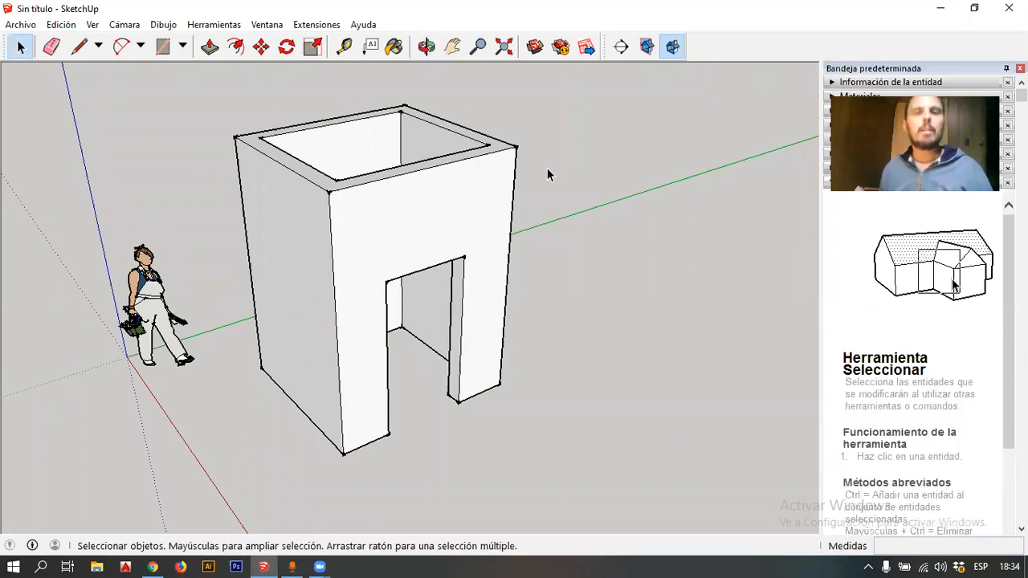
Draw a rectangle about 2.16 by 1.08 m up from the base of a blank wall and push it through to cut a doorway
middle_drag(321, 225, 528, 199)
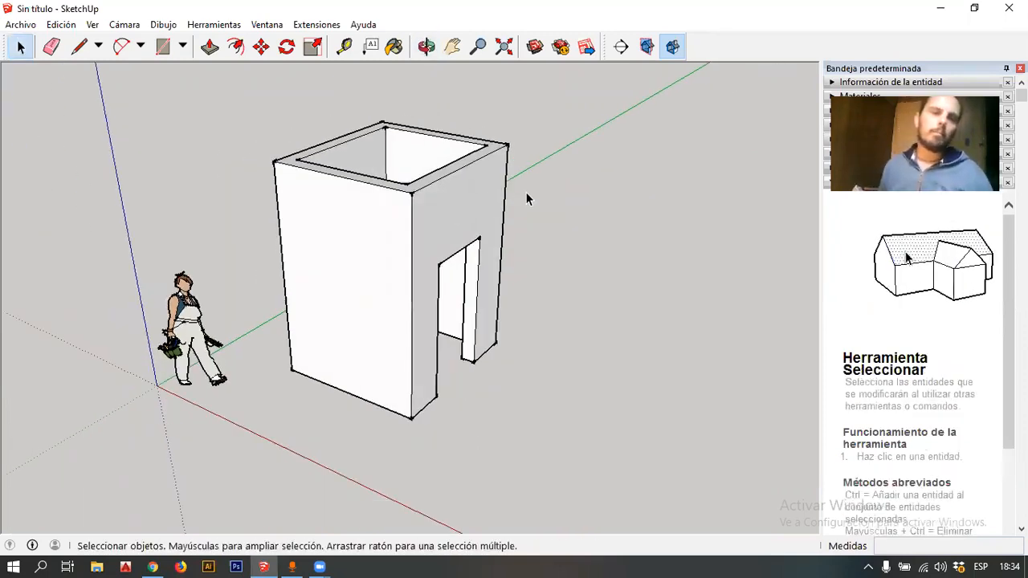
middle_drag(521, 205, 356, 287)
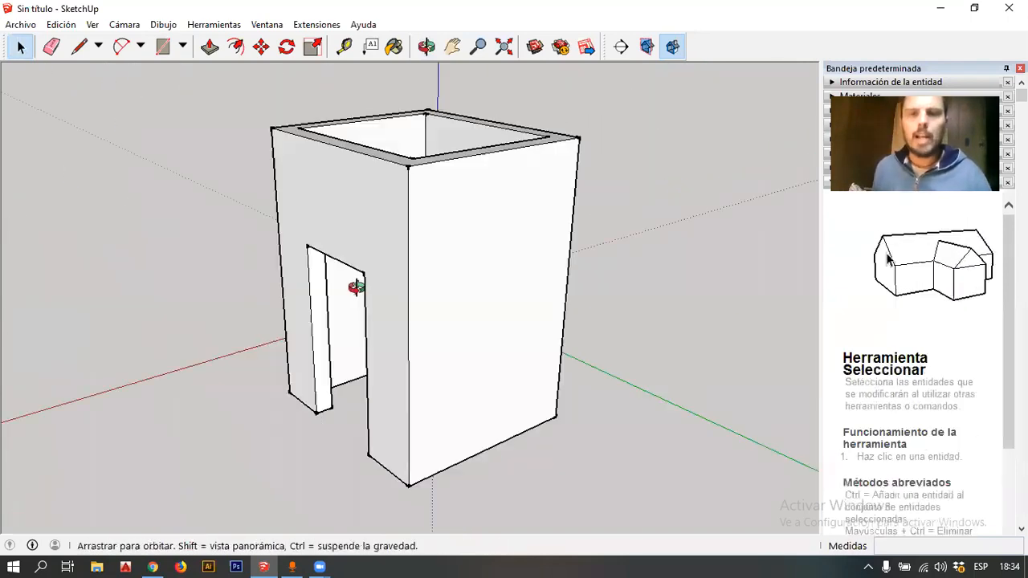
scroll(461, 270, down, 2)
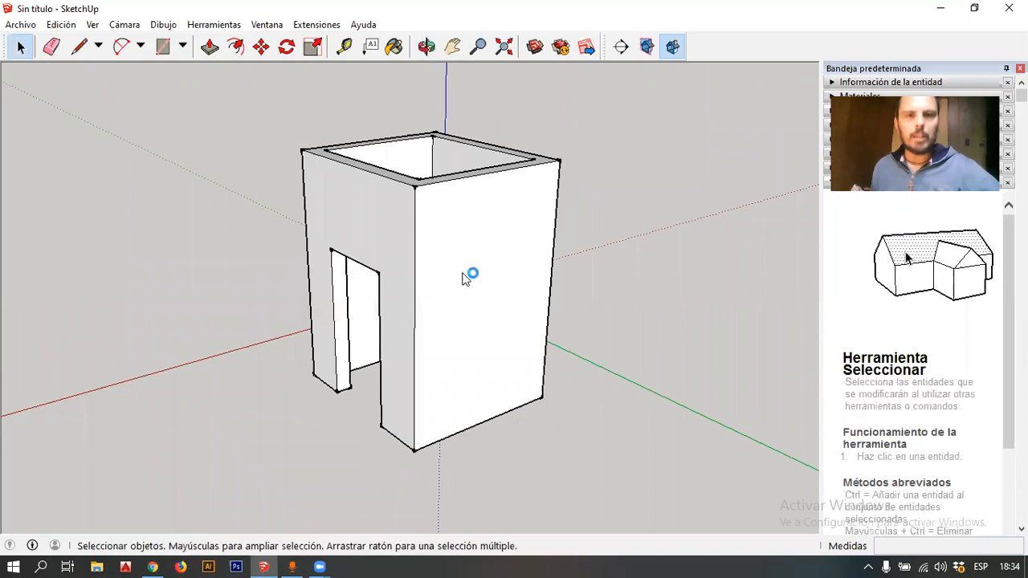
key(r)
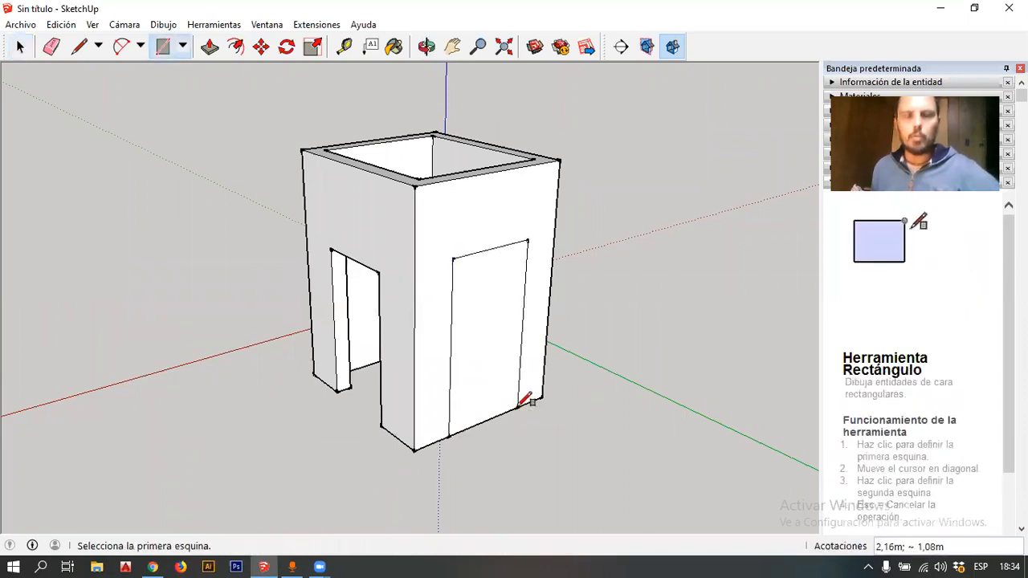
key(p)
click(487, 326)
click(480, 304)
key(space)
Draw a circle with a radius of about 0.35 m on the blank wall beside the doorway
middle_drag(480, 304, 443, 339)
scroll(443, 340, up, 1)
key(c)
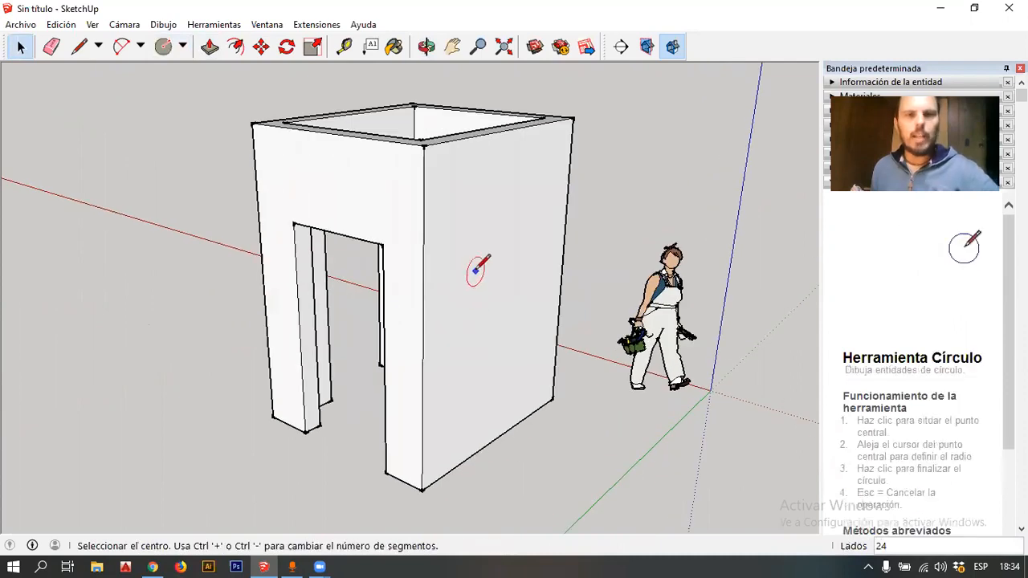
click(507, 295)
click(511, 258)
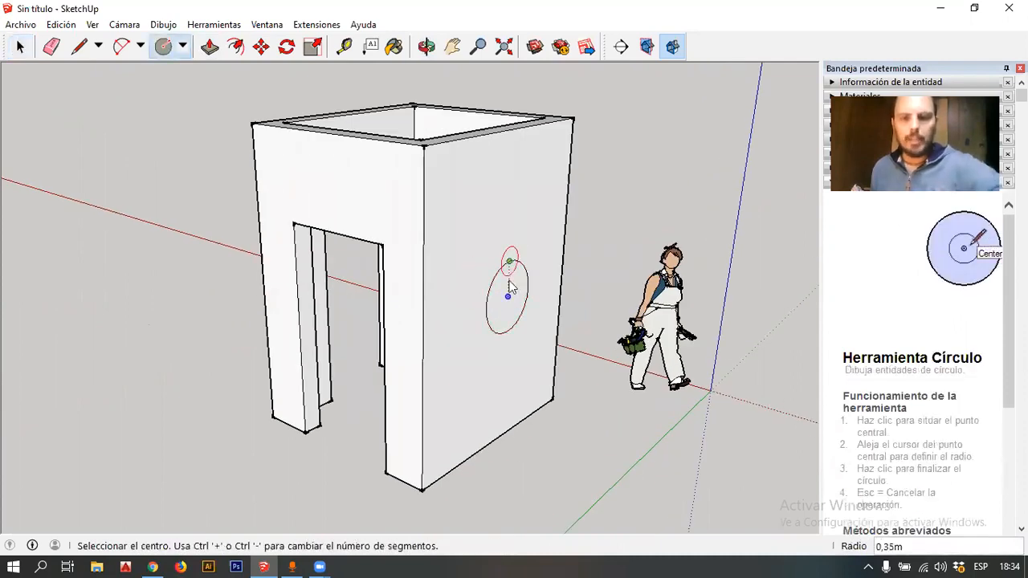
Try to Push/Pull the circular face inward about 0.45 m, beyond the wall's thickness, and undo it
key(p)
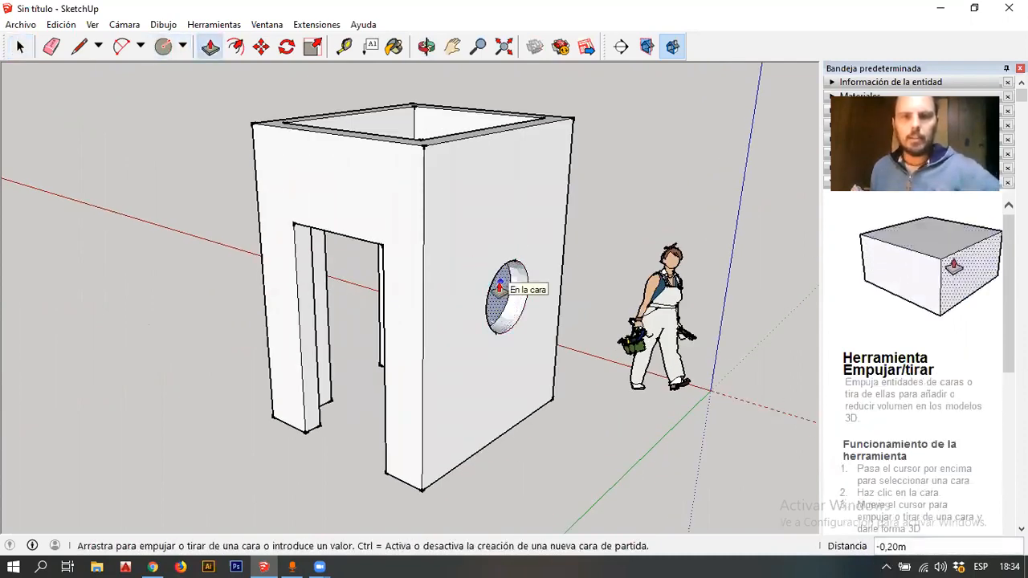
key(space)
middle_drag(499, 288, 394, 298)
scroll(551, 335, up, 5)
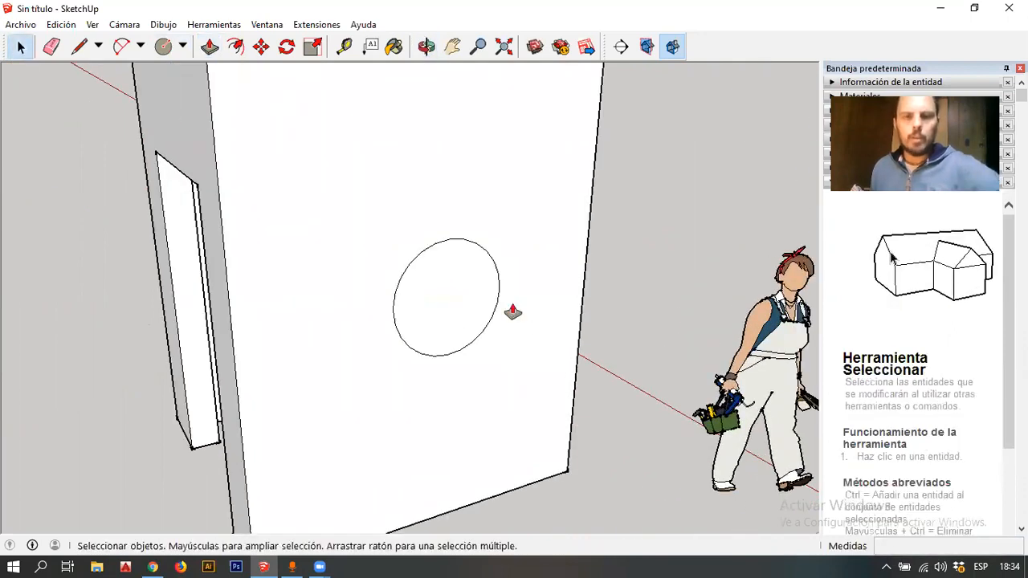
key(p)
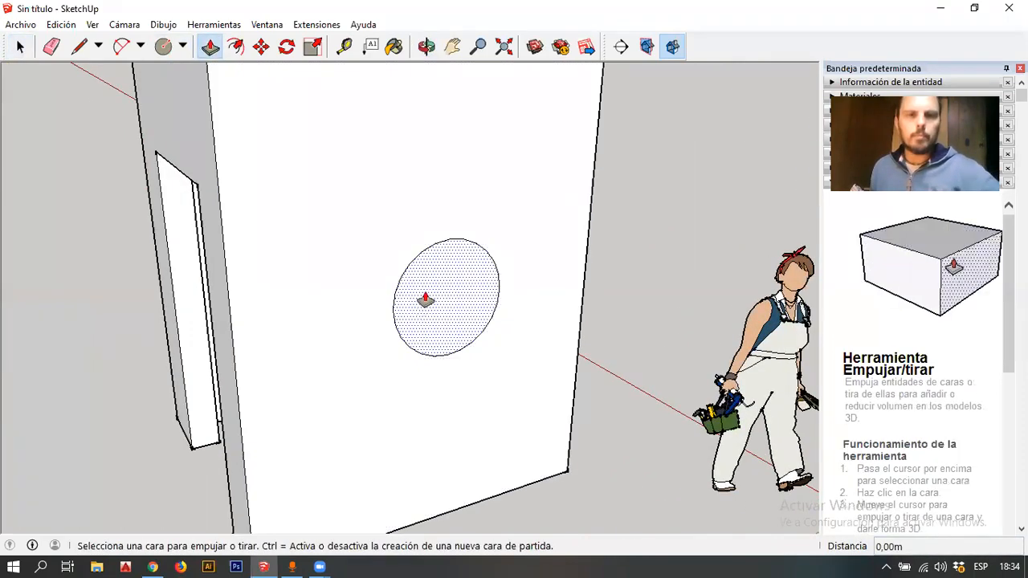
click(426, 298)
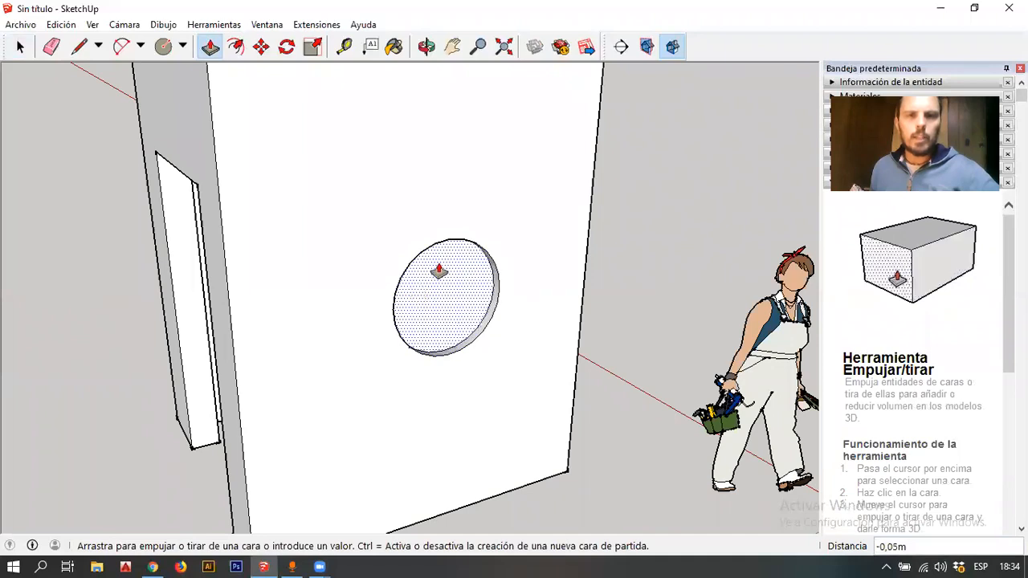
middle_drag(289, 303, 467, 354)
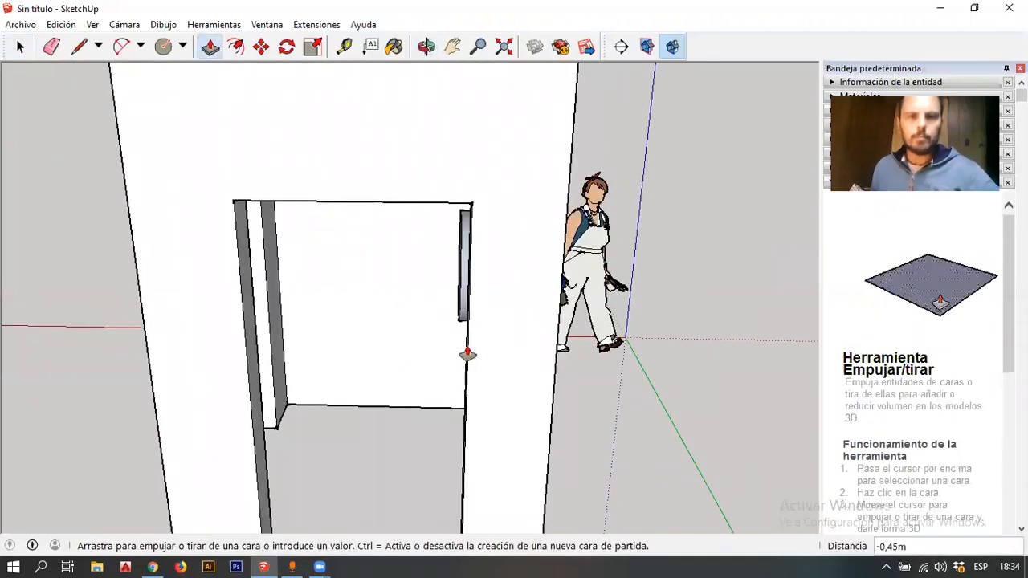
click(467, 355)
scroll(415, 335, down, 5)
middle_drag(415, 335, 448, 294)
key(ctrl+z)
Push/Pull the circular face 0.20 m inward through the wall to cut a round window
click(480, 298)
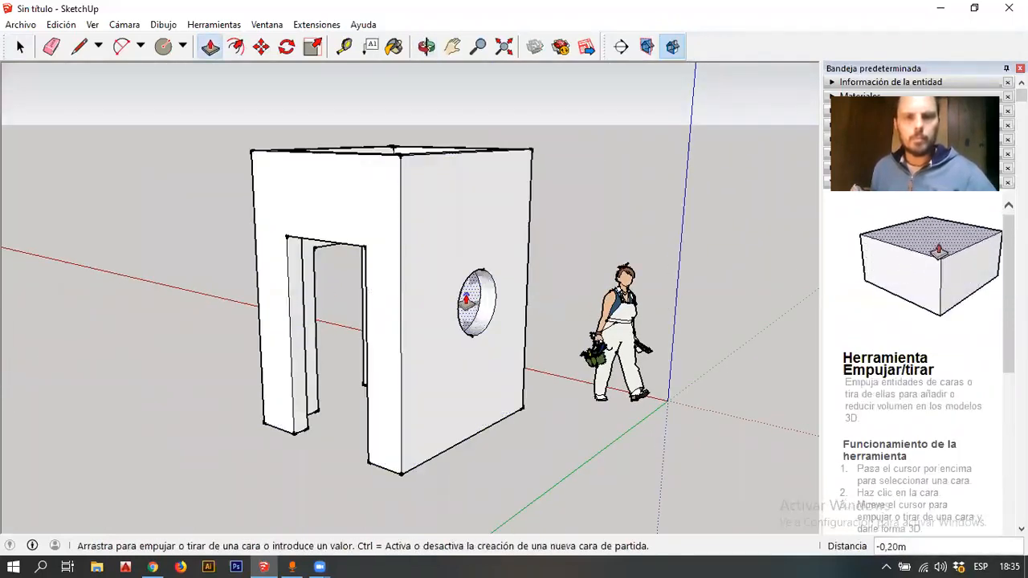
click(467, 299)
key(space)
scroll(430, 285, down, 3)
middle_drag(430, 285, 585, 198)
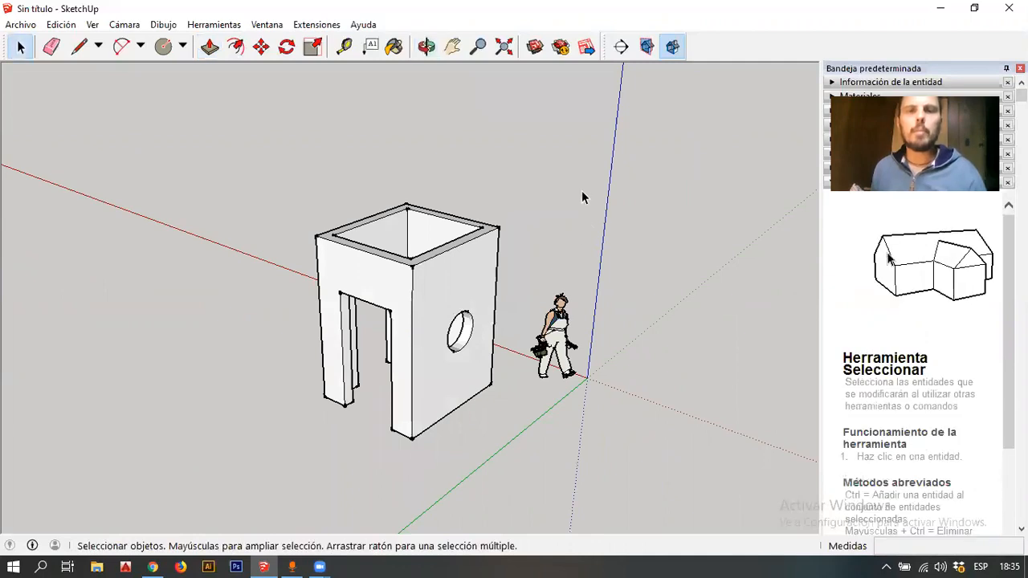
Select all the connected geometry of the walled room and turn it into a group
scroll(364, 320, up, 2)
middle_drag(386, 291, 503, 232)
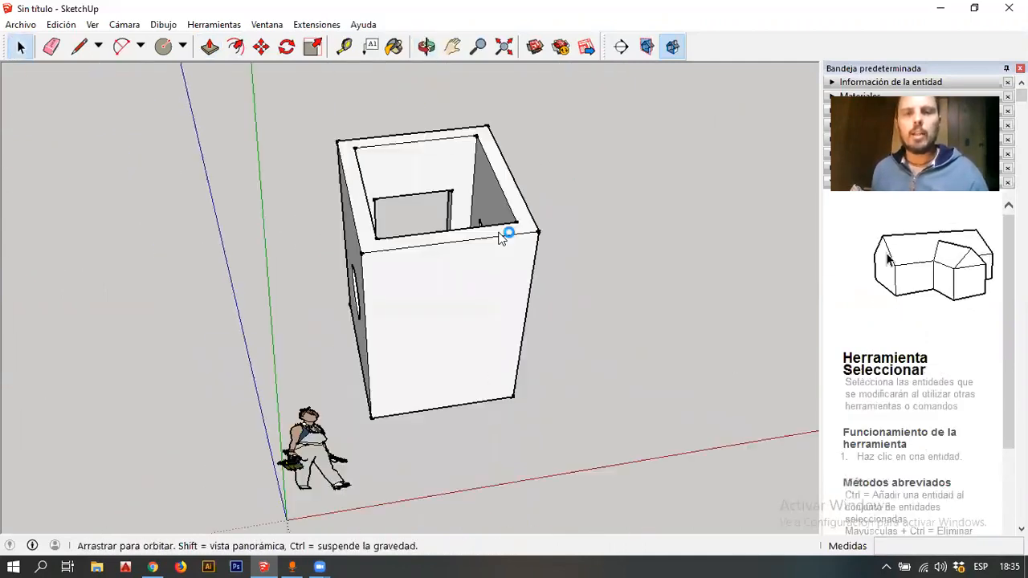
scroll(426, 245, up, 3)
click(428, 251)
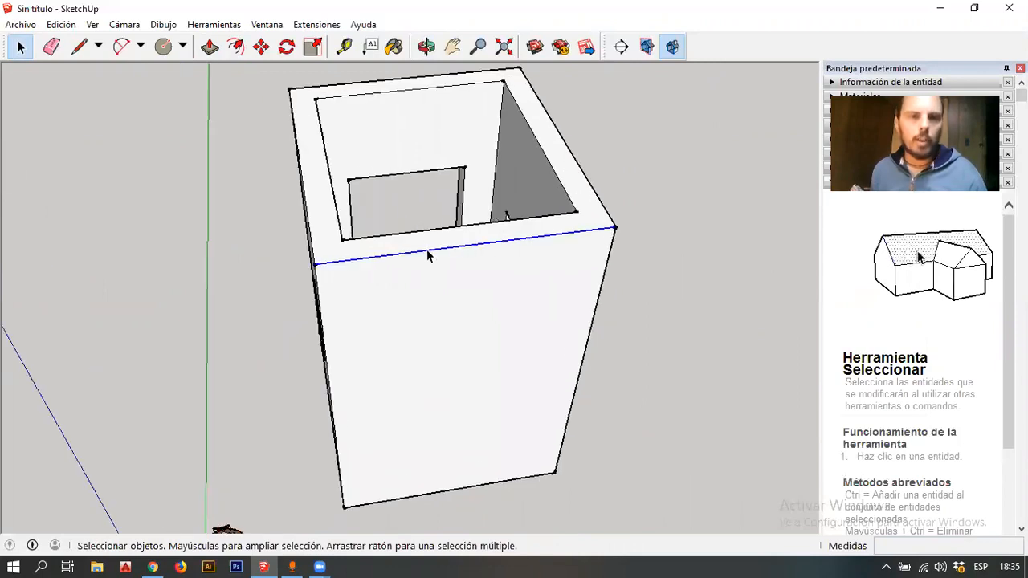
triple_click(427, 254)
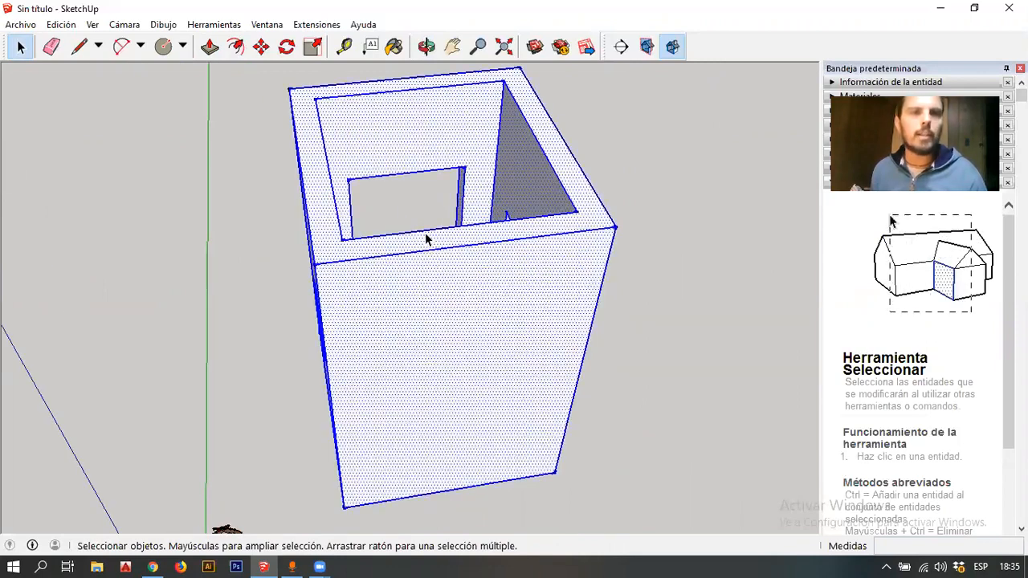
click(422, 243)
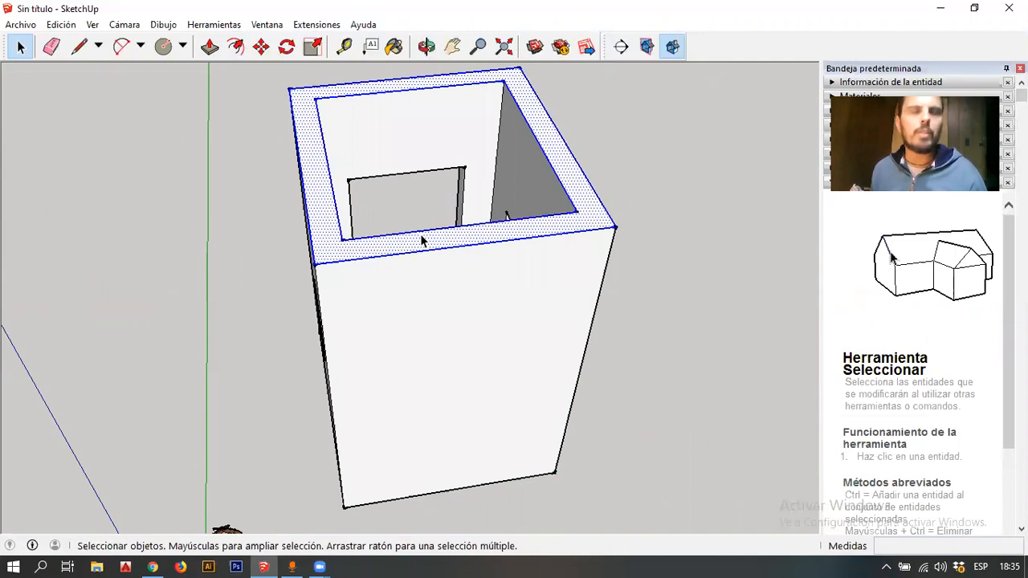
scroll(428, 235, down, 3)
triple_click(437, 234)
middle_drag(437, 234, 369, 229)
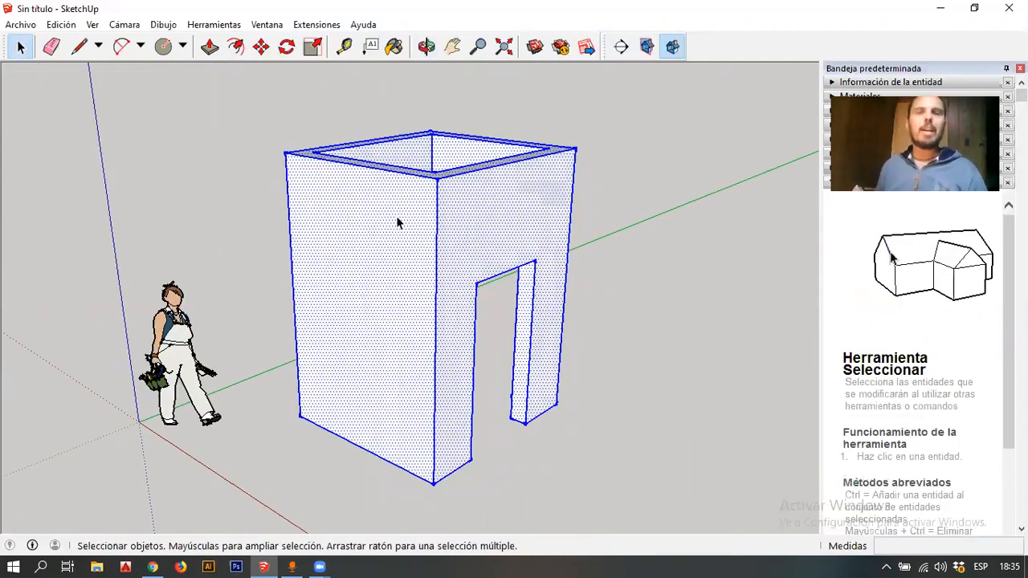
right_click(423, 211)
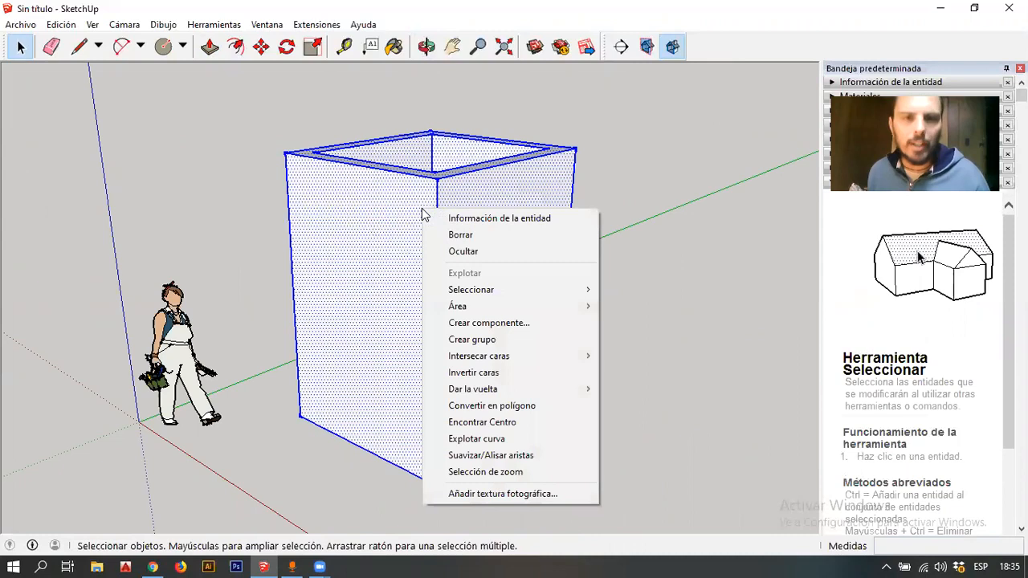
click(468, 340)
Copy the room group about 3.46 m along the green axis to place a second room beside it
scroll(290, 252, down, 2)
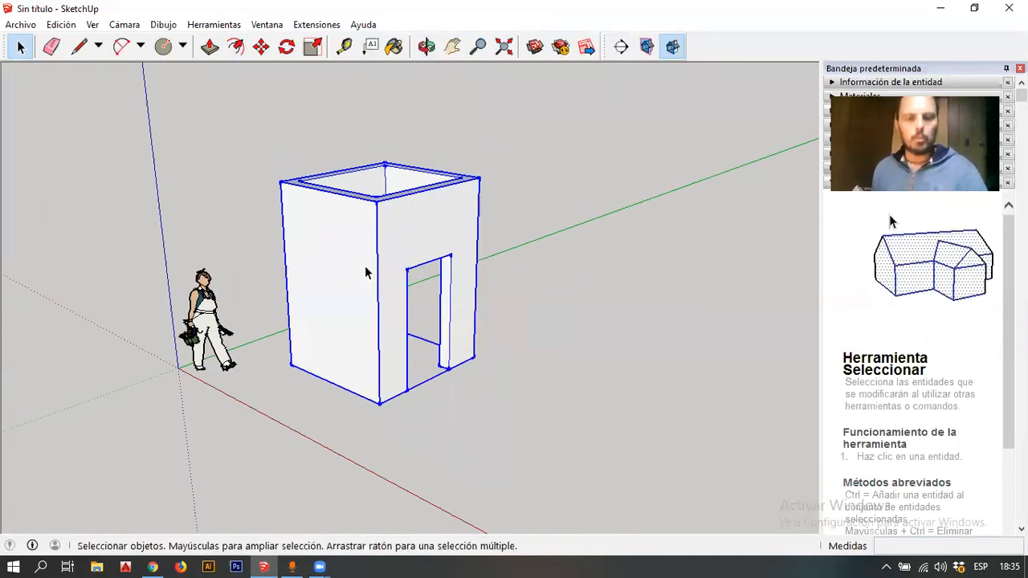
key(m)
click(292, 364)
key(ctrl)
middle_drag(385, 309, 540, 356)
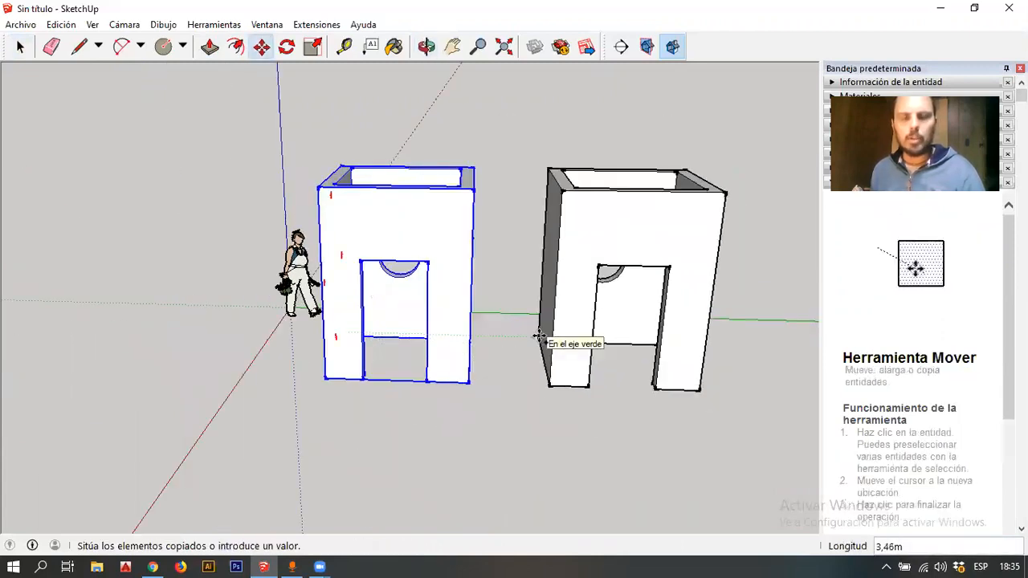
click(540, 337)
key(space)
middle_drag(540, 337, 488, 315)
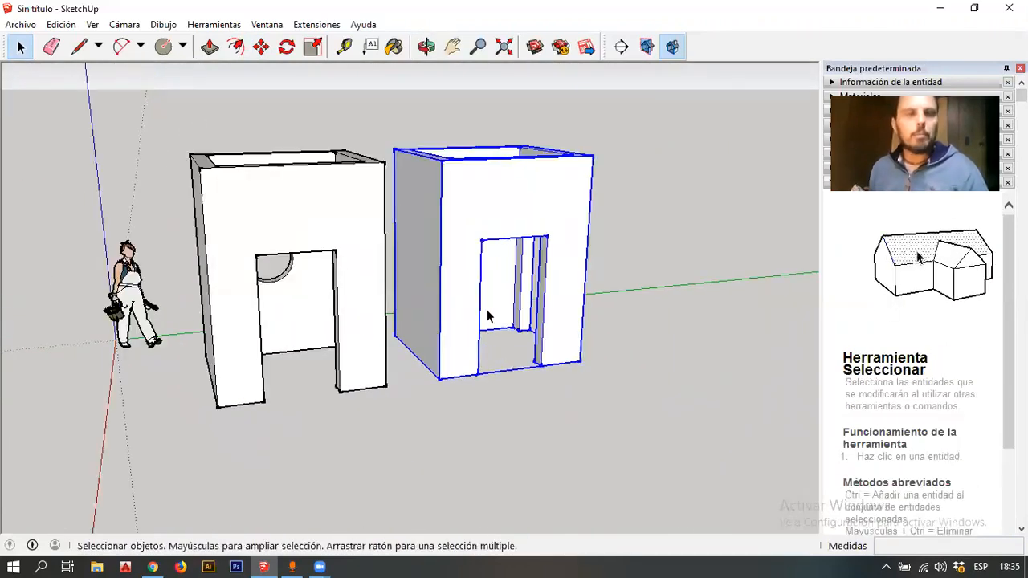
key(m)
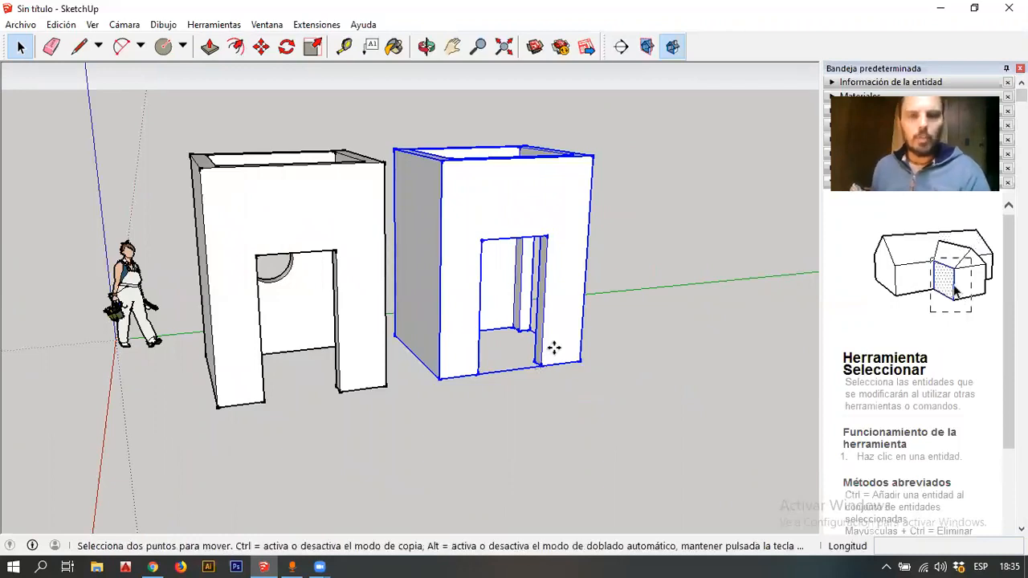
ctrl+click(580, 361)
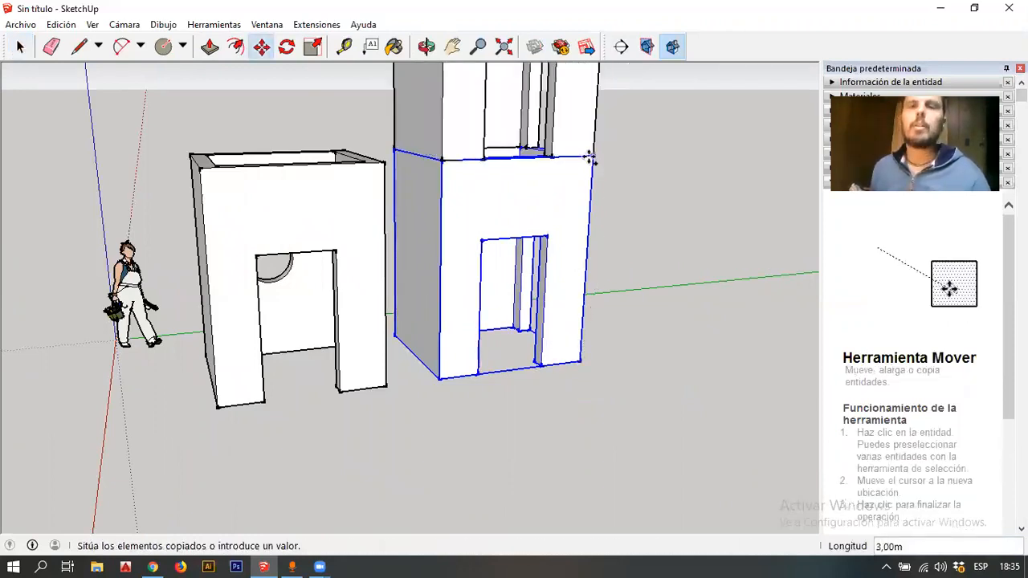
key(space)
scroll(555, 370, down, 4)
scroll(562, 266, up, 3)
Copy the second room 3 m straight up so the copy stacks on top of it
key(m)
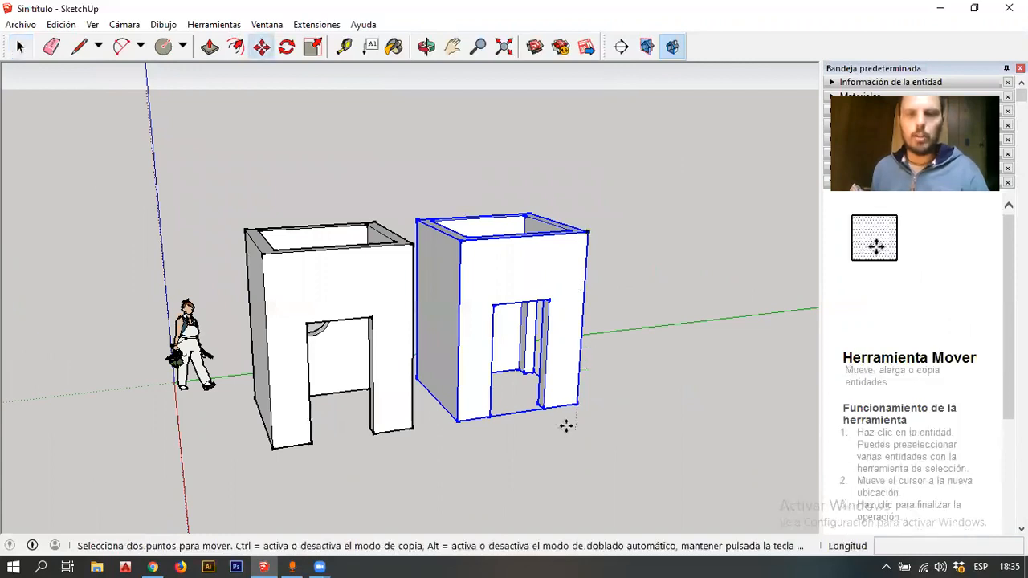
ctrl+click(581, 406)
click(589, 234)
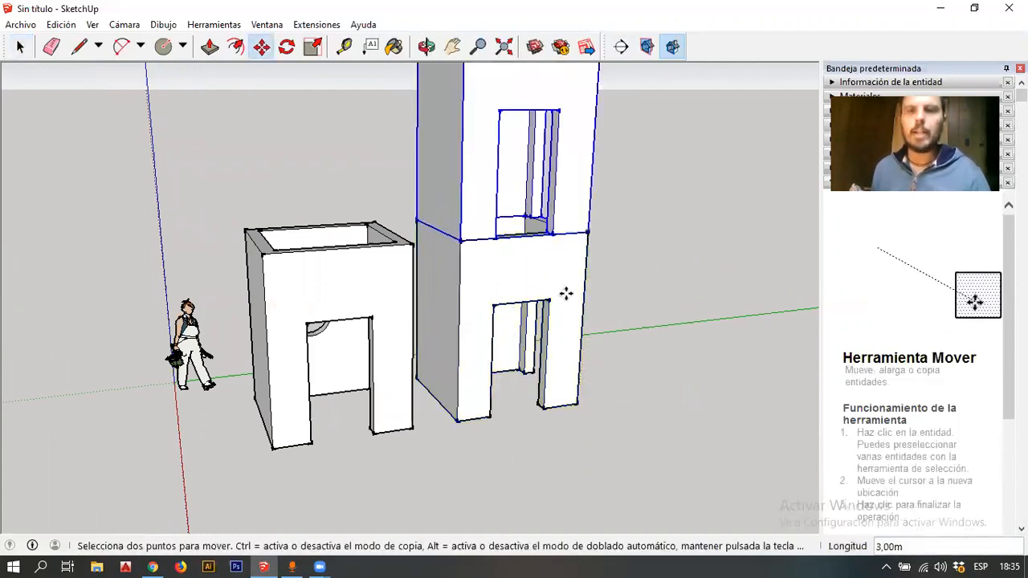
key(space)
scroll(538, 308, down, 3)
middle_drag(538, 308, 520, 339)
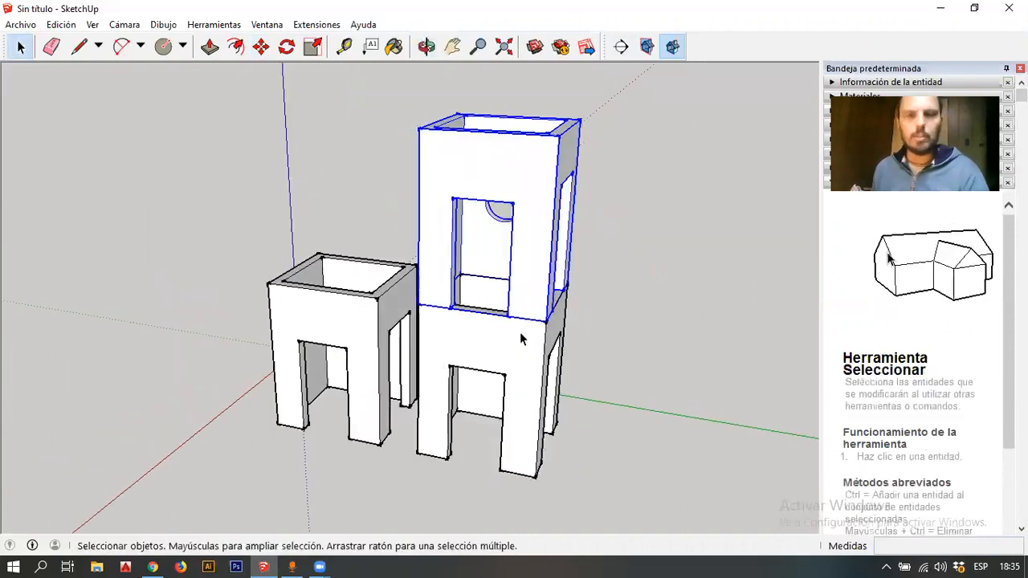
Rotate the upper room onto its side using the Move tool's rotation grip on its front face
key(m)
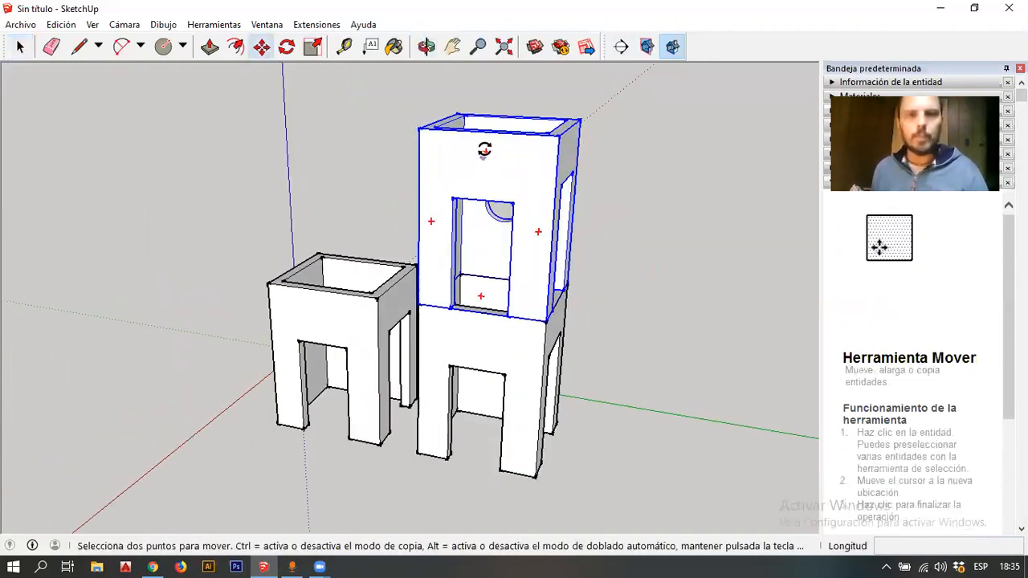
click(480, 150)
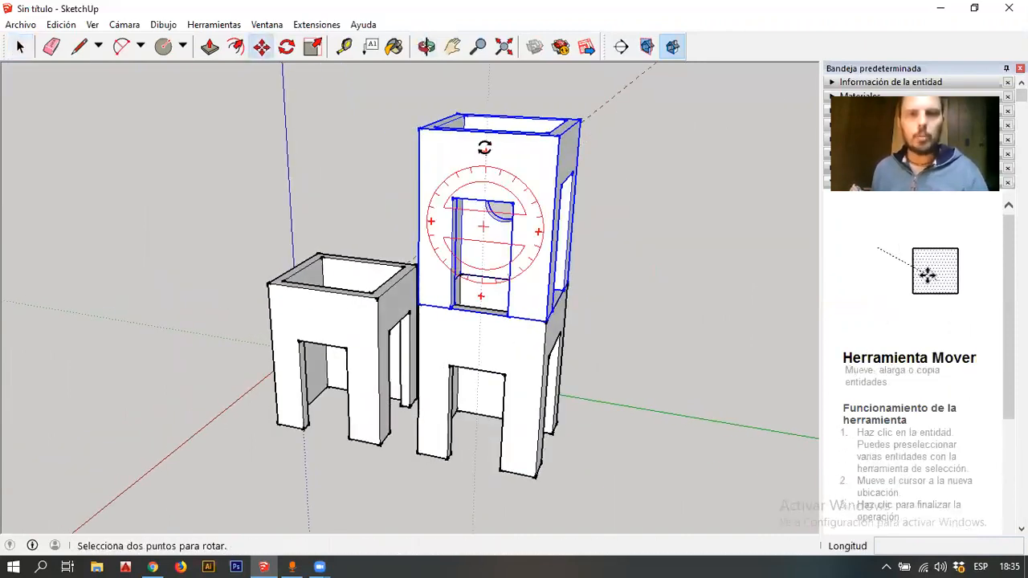
click(381, 216)
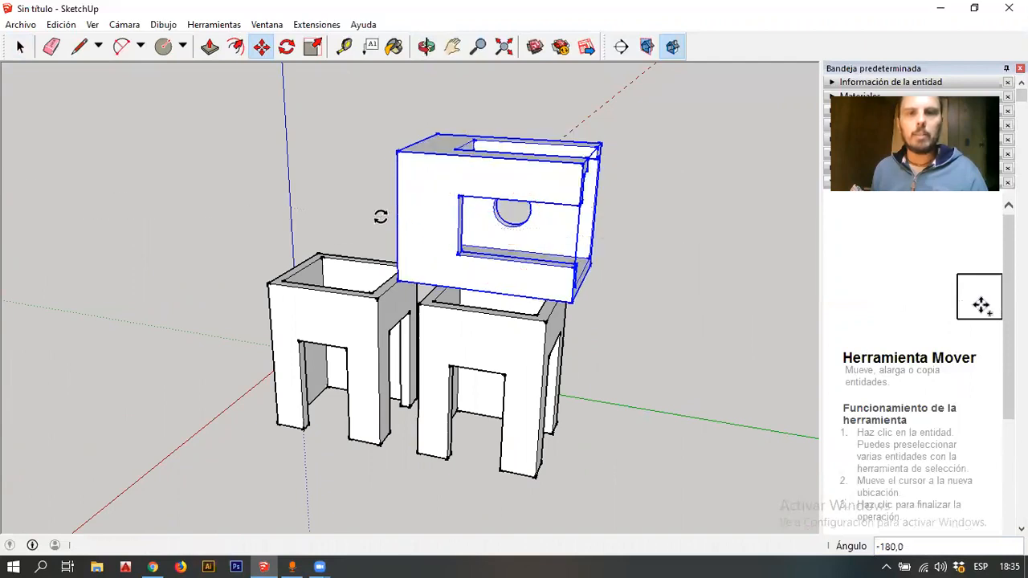
Move the tipped upper room so its lower front corner meets the top front corner of the second room
click(397, 279)
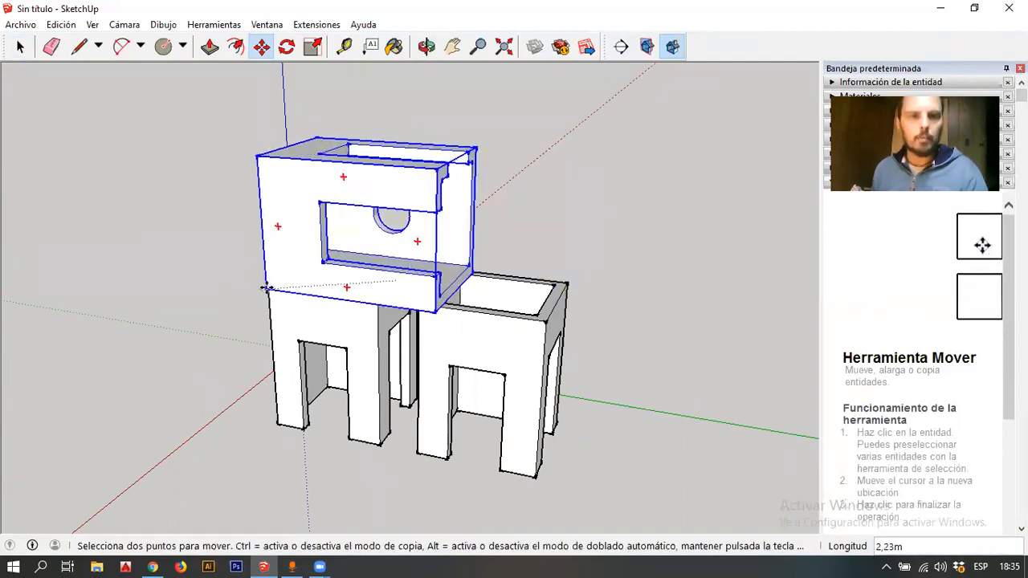
scroll(383, 290, up, 3)
middle_drag(383, 289, 236, 259)
scroll(425, 278, up, 3)
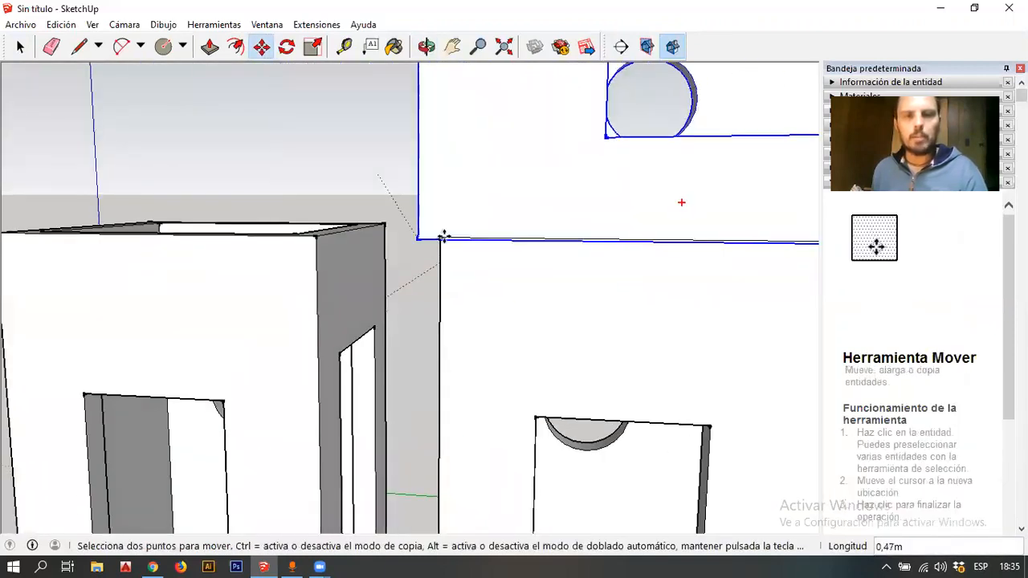
click(440, 239)
scroll(408, 266, down, 6)
key(space)
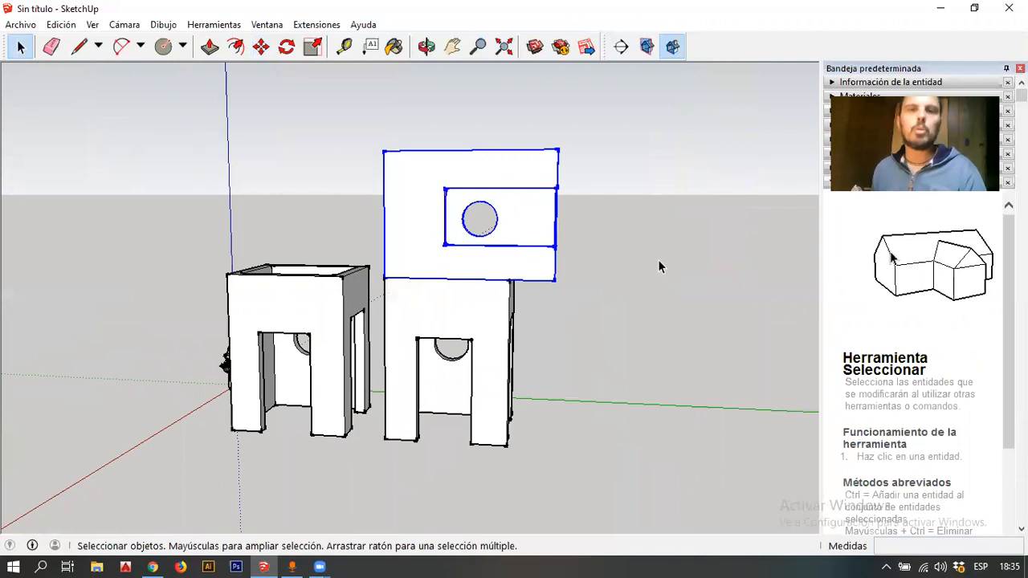
middle_drag(515, 317, 364, 313)
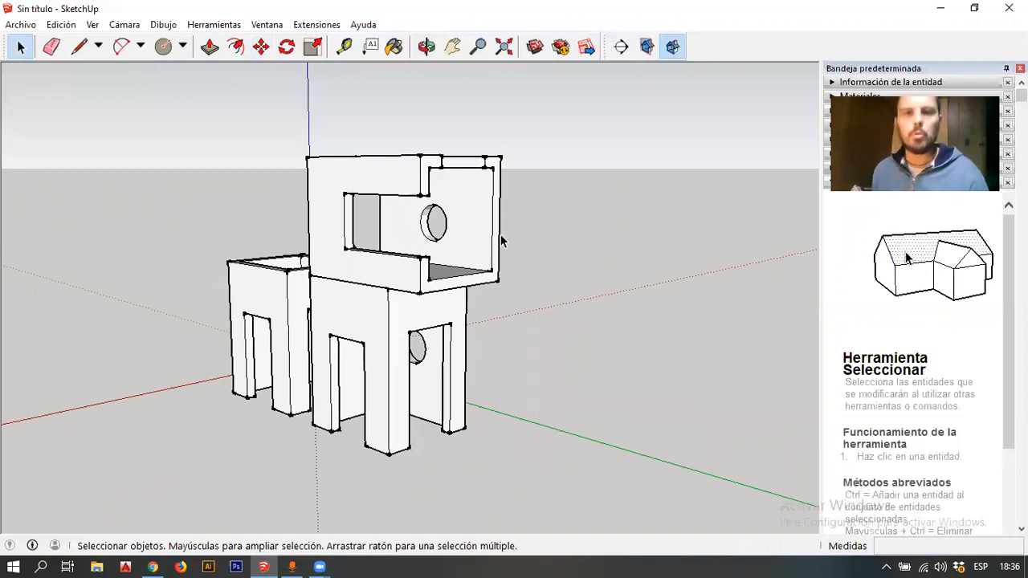
scroll(300, 324, up, 2)
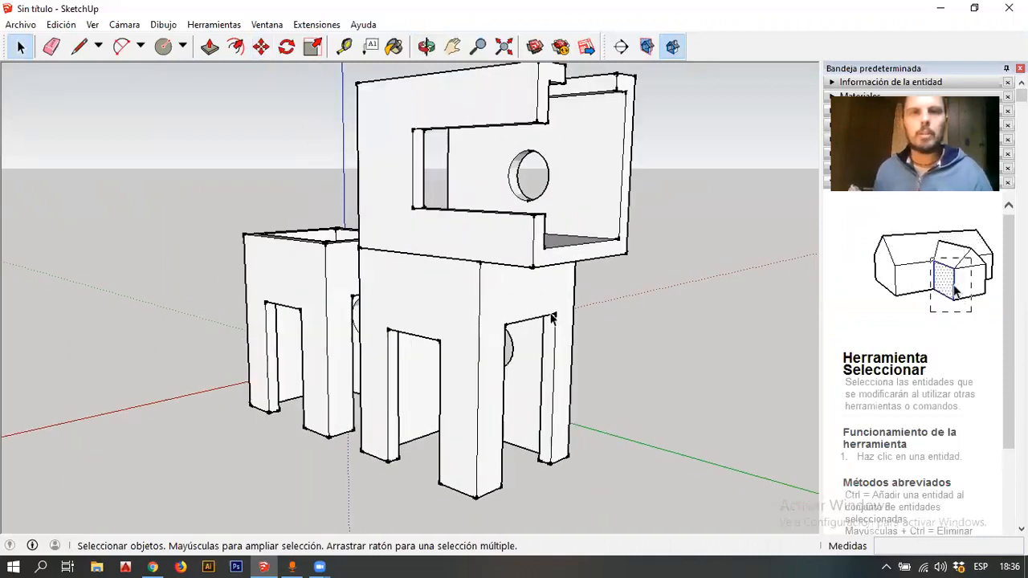